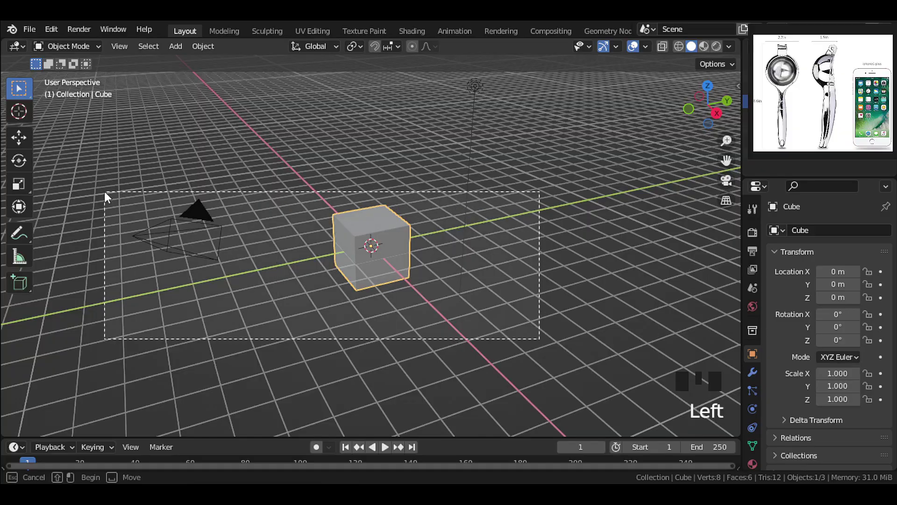
- Delete all the default objects from the scene and switch to the front orthographic view
{"action": "key", "text": "x"}
{"action": "left_click", "coordinate": [425, 256]}
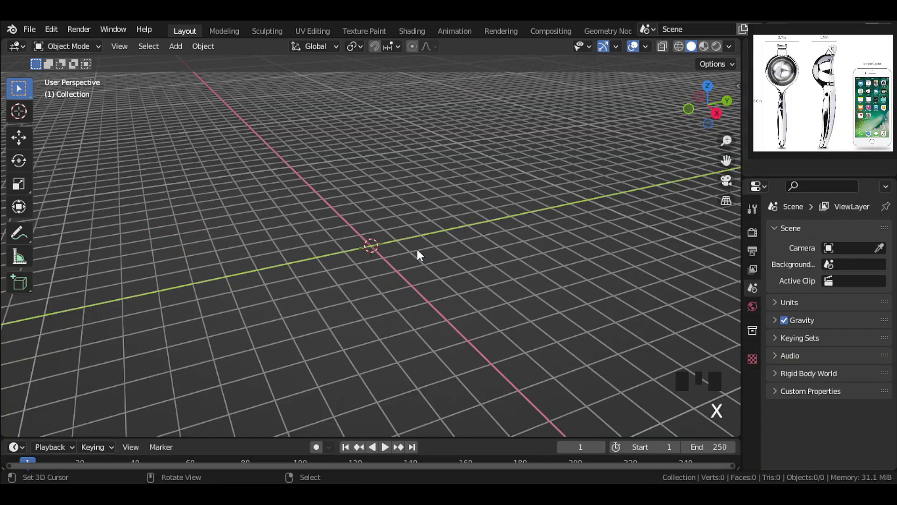
{"action": "key", "text": "KP_1"}
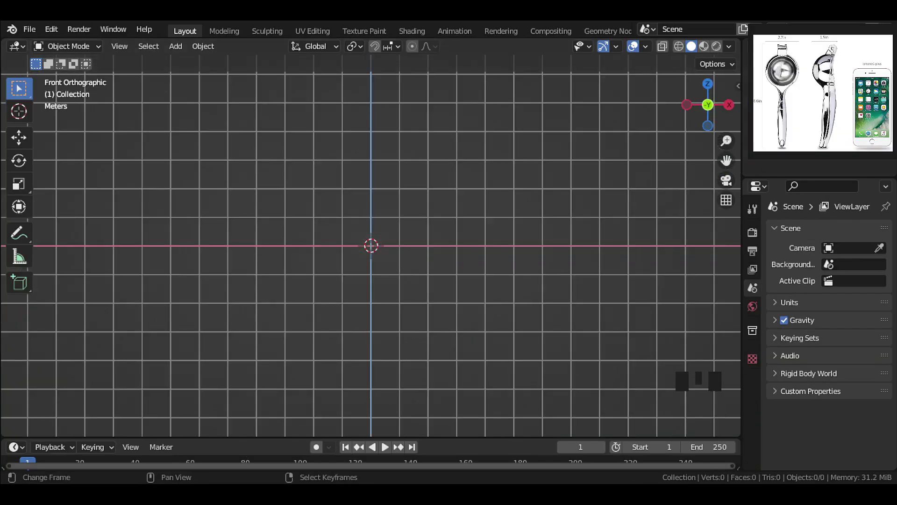
- Place the squeezer reference image in the front view and snap it to the 3D cursor at the origin
{"action": "left_click_drag", "start_coordinate": [476, 262], "coordinate": [427, 236]}
{"action": "key", "text": "shift+s"}
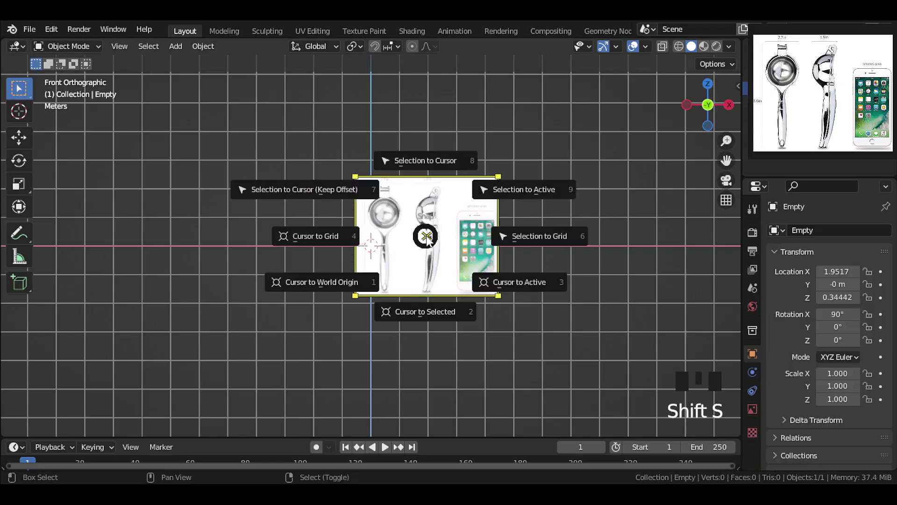
{"action": "left_click", "coordinate": [451, 160]}
- Set the reference image's opacity to about 0.319 and its depth to Front, and stop showing it in perspective
{"action": "scroll", "coordinate": [449, 187], "scroll_direction": "up", "scroll_amount": 4}
{"action": "left_click", "coordinate": [753, 410]}
{"action": "left_click", "coordinate": [819, 383]}
{"action": "left_click_drag", "start_coordinate": [815, 380], "coordinate": [800, 380]}
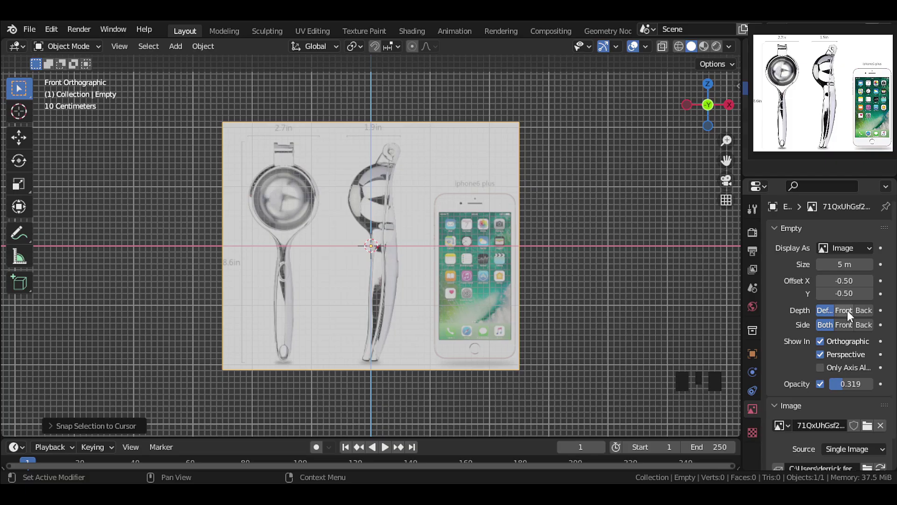
{"action": "left_click", "coordinate": [818, 353]}
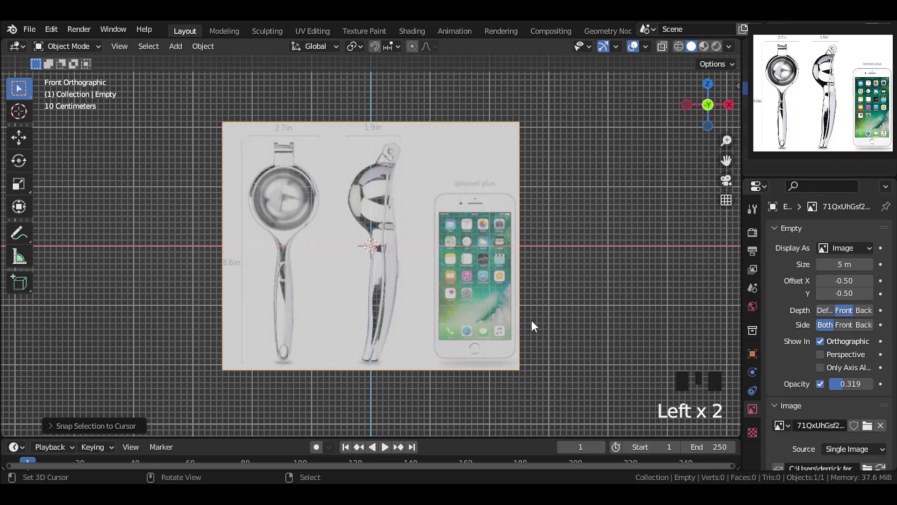
- Move the reference image slightly in the negative X direction to line up the side-view squeezer with the vertical axis
{"action": "scroll", "coordinate": [486, 237], "scroll_direction": "up", "scroll_amount": 1}
{"action": "scroll", "coordinate": [486, 239], "scroll_direction": "up", "scroll_amount": 1}
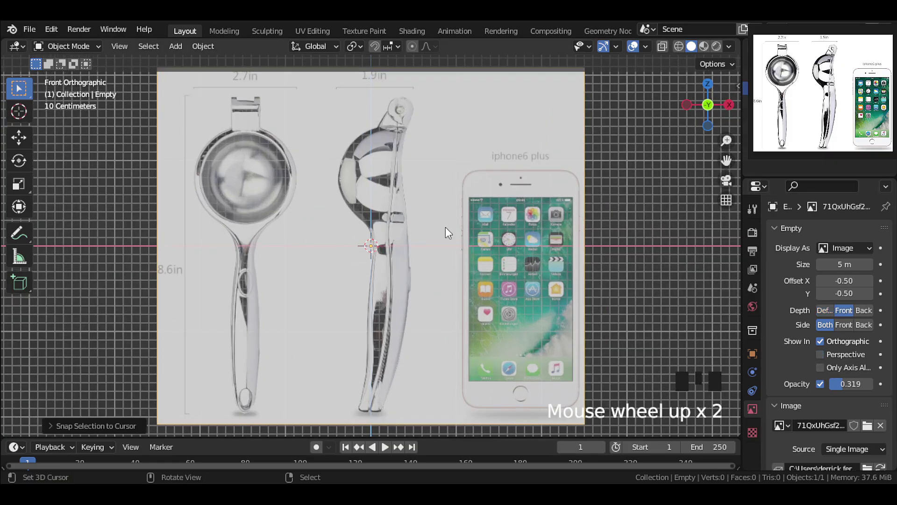
{"action": "right_click", "coordinate": [445, 227]}
{"action": "key", "text": "g"}
{"action": "key", "text": "x"}
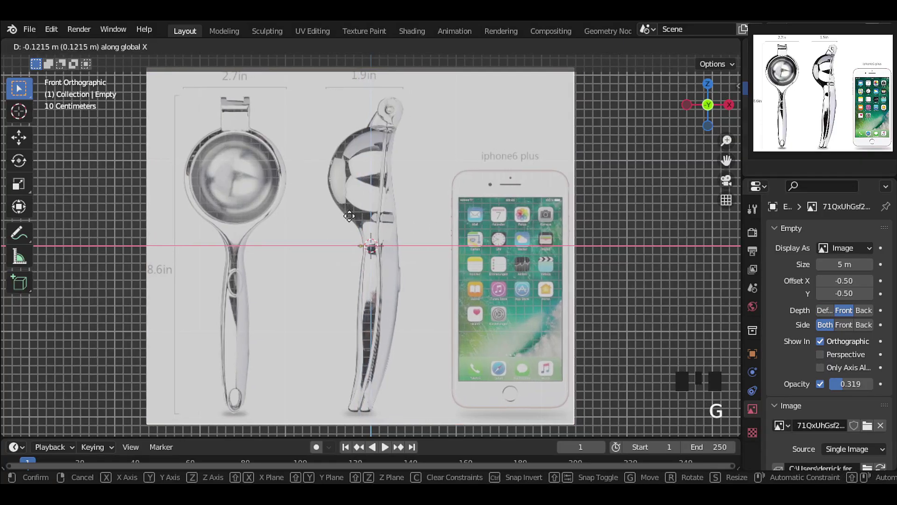
{"action": "left_click", "coordinate": [312, 213]}
- Duplicate the reference image in place and rotate the copy 90° about the global Z axis
{"action": "right_click", "coordinate": [526, 175]}
{"action": "key", "text": "shift+d"}
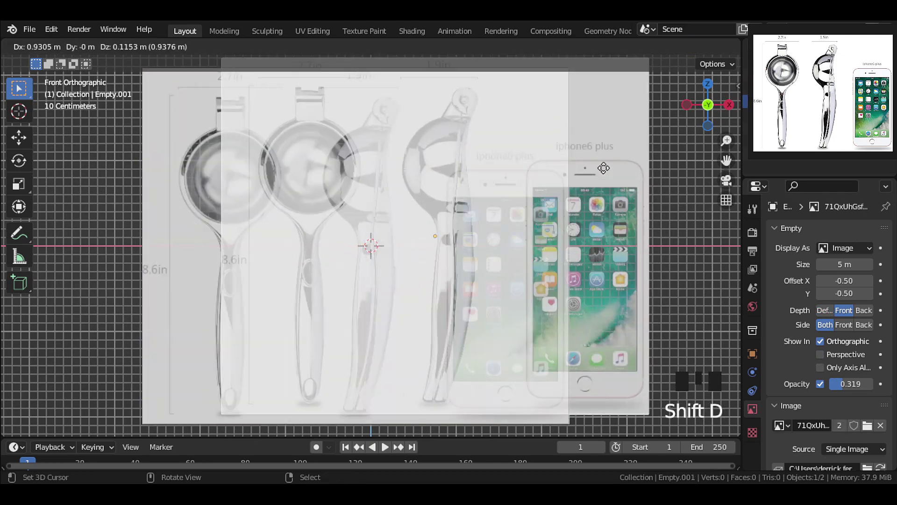
{"action": "right_click", "coordinate": [604, 165]}
{"action": "type", "text": "rz90"}
{"action": "key", "text": "Return"}
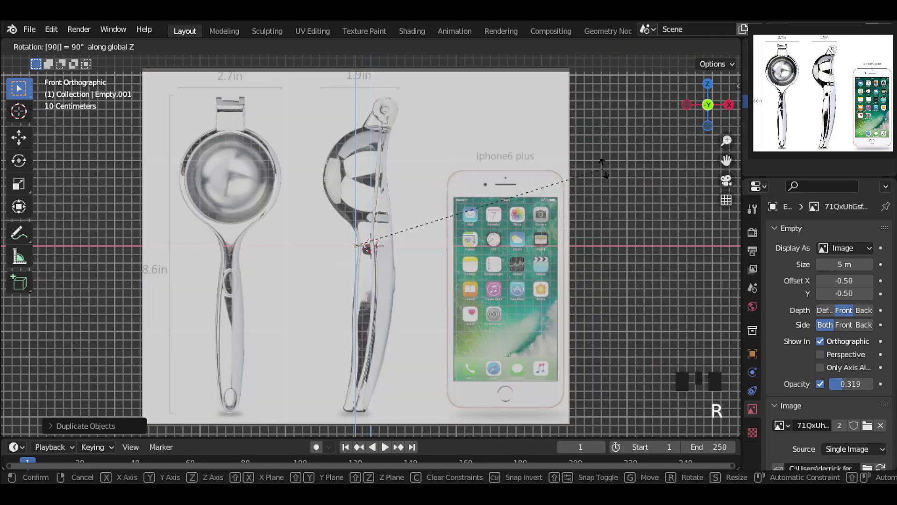
- In the right view, move the rotated image copy along Y to center the front-facing squeezer on the vertical axis
{"action": "key", "text": "KP_7"}
{"action": "key", "text": "KP_3"}
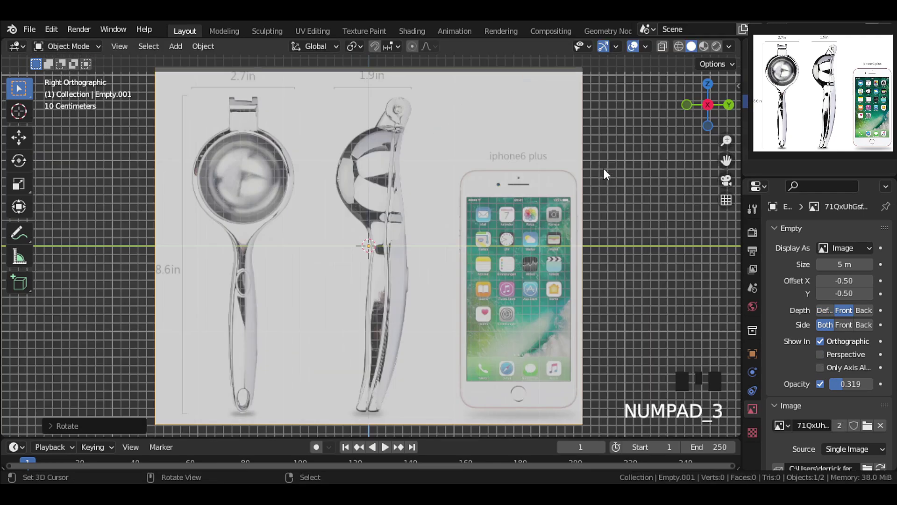
{"action": "scroll", "coordinate": [556, 231], "scroll_direction": "up", "scroll_amount": 2}
{"action": "scroll", "coordinate": [612, 249], "scroll_direction": "down", "scroll_amount": 1}
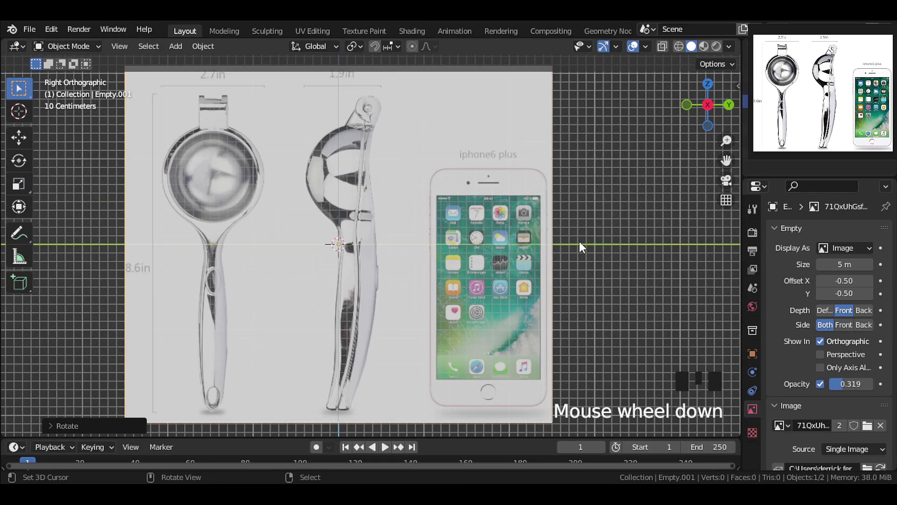
{"action": "key", "text": "g"}
{"action": "key", "text": "y"}
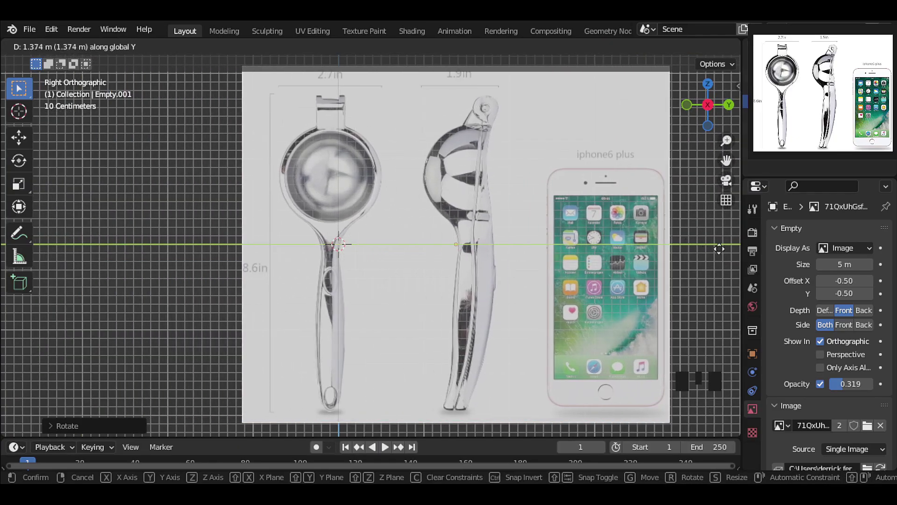
{"action": "left_click", "coordinate": [703, 236]}
{"action": "scroll", "coordinate": [473, 205], "scroll_direction": "up", "scroll_amount": 3}
{"action": "middle_click_drag", "start_coordinate": [402, 156], "coordinate": [468, 259], "text": "shift"}
{"action": "key", "text": "g"}
{"action": "key", "text": "y"}
{"action": "left_click", "coordinate": [503, 293]}
- Create a new collection for the squeezer mesh and make it active
{"action": "scroll", "coordinate": [486, 296], "scroll_direction": "down", "scroll_amount": 6}
{"action": "scroll", "coordinate": [468, 259], "scroll_direction": "up", "scroll_amount": 2}
{"action": "middle_click_drag", "start_coordinate": [411, 243], "coordinate": [434, 264]}
{"action": "key", "text": "KP_1"}
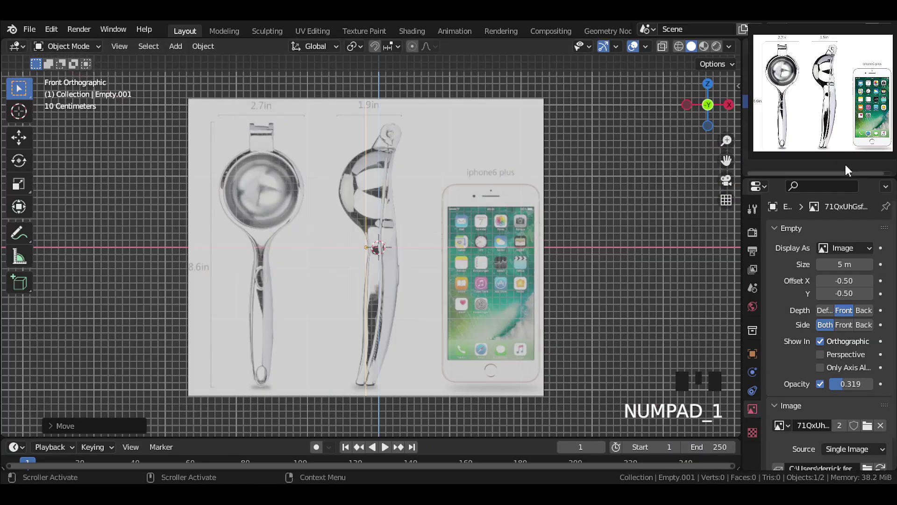
{"action": "key", "text": "c"}
{"action": "middle_click_drag", "start_coordinate": [517, 209], "coordinate": [579, 201]}
{"action": "scroll", "coordinate": [578, 201], "scroll_direction": "down", "scroll_amount": 3}
- Add a UV sphere as the base for the squeezer bowl
{"action": "key", "text": "KP_1"}
{"action": "scroll", "coordinate": [537, 201], "scroll_direction": "up", "scroll_amount": 4}
{"action": "middle_click_drag", "start_coordinate": [493, 207], "coordinate": [435, 155], "text": "shift"}
{"action": "key", "text": "shift+a"}
{"action": "mouse_move", "coordinate": [428, 155]}
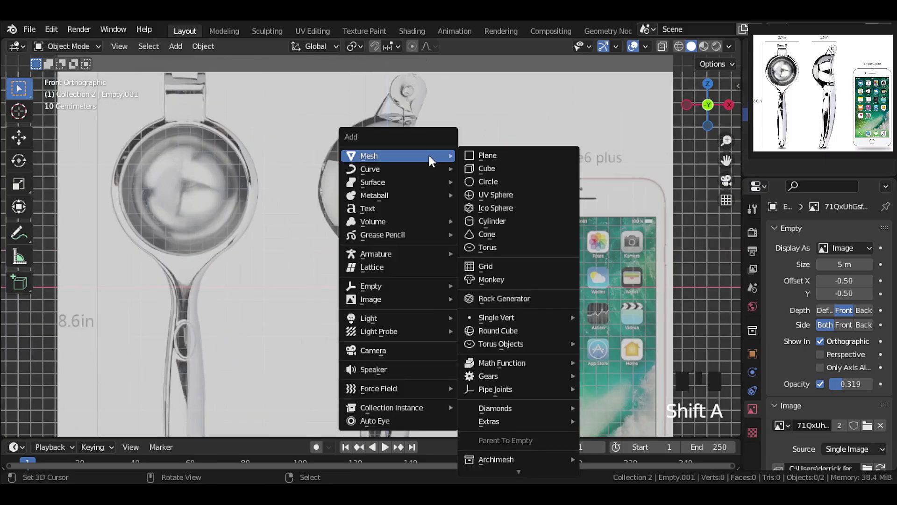
{"action": "left_click", "coordinate": [533, 195]}
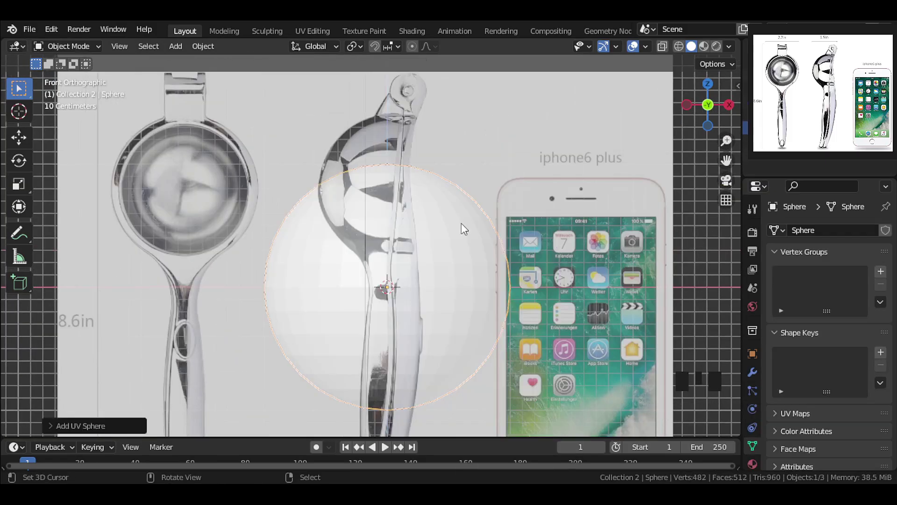
- Align the UV sphere to the right view and fit it to the bowl with Z location 0.78 m and radius 0.62 m
{"action": "key", "text": "KP_3"}
{"action": "middle_click_drag", "start_coordinate": [447, 224], "coordinate": [452, 215], "text": "shift"}
{"action": "scroll", "coordinate": [458, 217], "scroll_direction": "up", "scroll_amount": 3}
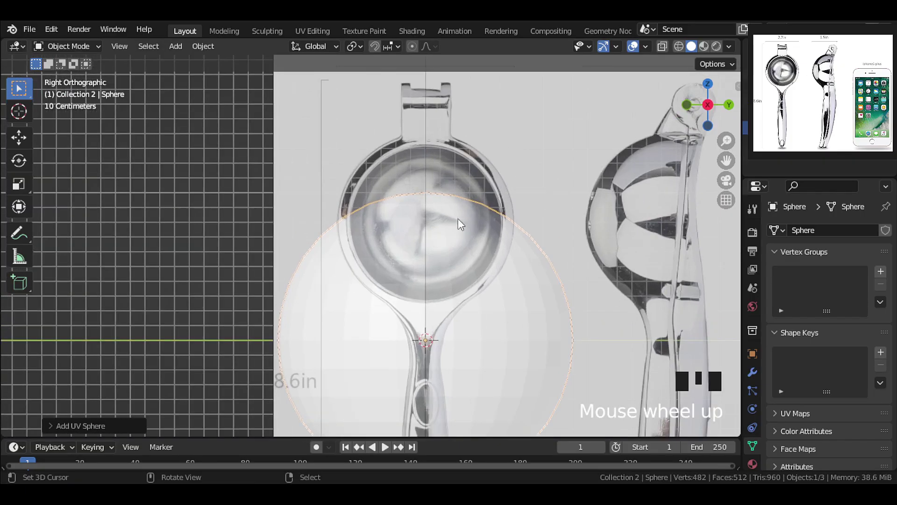
{"action": "left_click", "coordinate": [108, 426]}
{"action": "left_click", "coordinate": [185, 340]}
{"action": "left_click", "coordinate": [181, 367]}
{"action": "left_click_drag", "start_coordinate": [147, 375], "coordinate": [220, 381]}
{"action": "left_click_drag", "start_coordinate": [177, 309], "coordinate": [145, 311]}
{"action": "scroll", "coordinate": [447, 198], "scroll_direction": "up", "scroll_amount": 3}
{"action": "middle_click_drag", "start_coordinate": [447, 197], "coordinate": [475, 258], "text": "shift"}
{"action": "scroll", "coordinate": [239, 300], "scroll_direction": "up", "scroll_amount": 1}
- Try the UV sphere with 24 segments against the bowl outline
{"action": "left_click_drag", "start_coordinate": [175, 311], "coordinate": [172, 280], "text": "shift"}
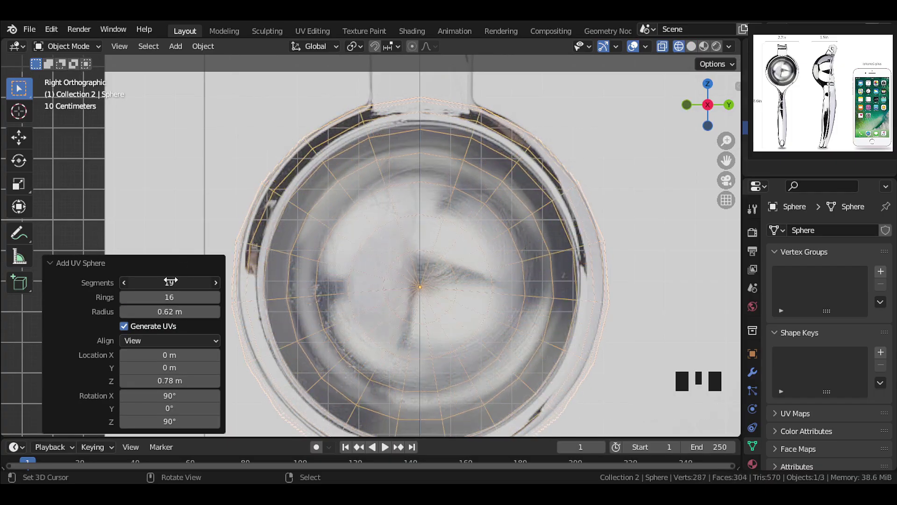
{"action": "middle_click_drag", "start_coordinate": [488, 99], "coordinate": [496, 161], "text": "shift"}
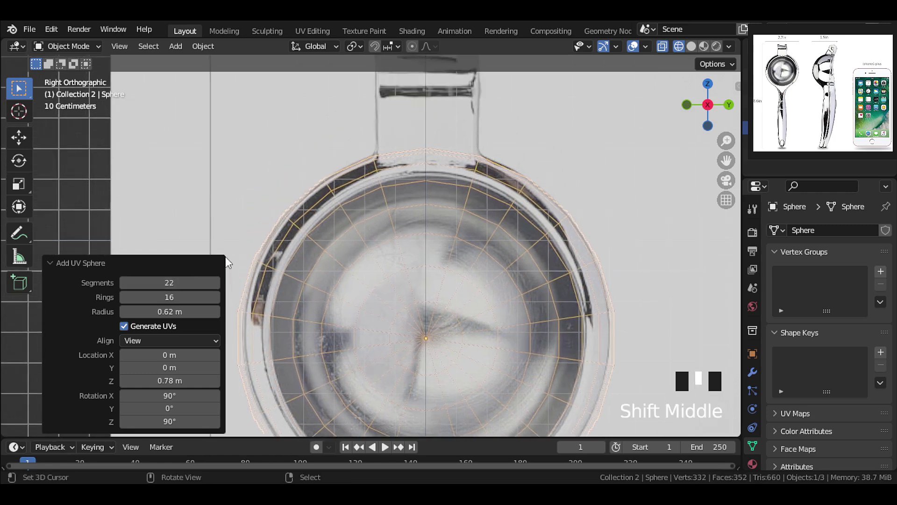
{"action": "left_click", "coordinate": [217, 281]}
{"action": "left_click", "coordinate": [217, 281]}
{"action": "scroll", "coordinate": [475, 246], "scroll_direction": "down", "scroll_amount": 1}
{"action": "middle_click_drag", "start_coordinate": [475, 246], "coordinate": [443, 244], "text": "shift"}
{"action": "scroll", "coordinate": [435, 222], "scroll_direction": "up", "scroll_amount": 1}
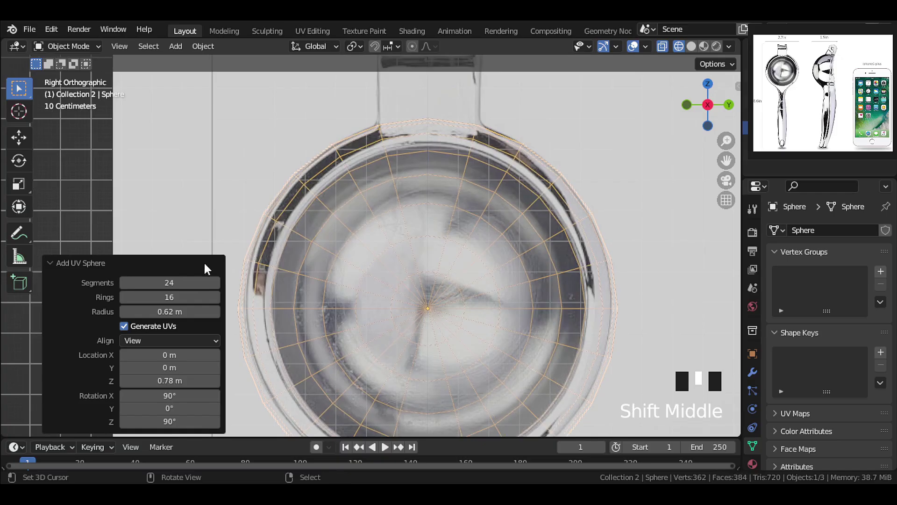
- Reduce the UV sphere to 12 segments and 6 rings
{"action": "double_click", "coordinate": [184, 280]}
{"action": "type", "text": "12"}
{"action": "key", "text": "Return"}
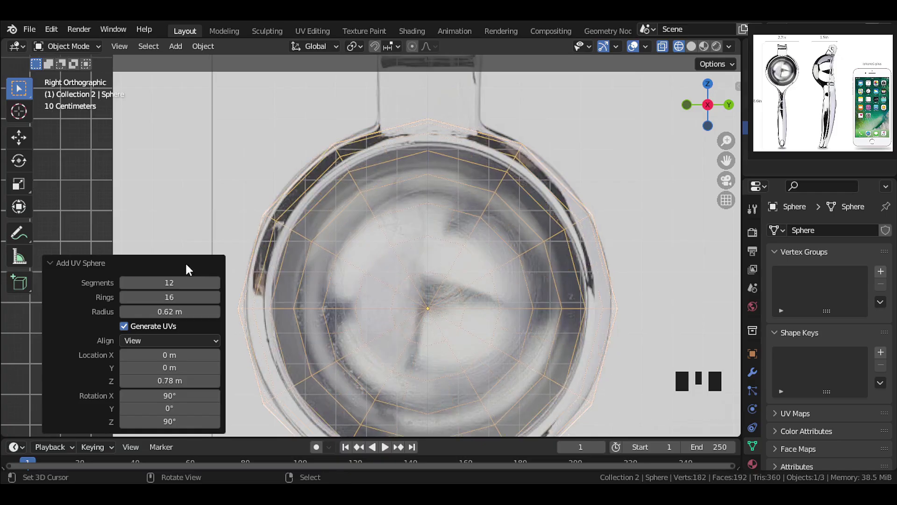
{"action": "scroll", "coordinate": [464, 231], "scroll_direction": "down", "scroll_amount": 1}
{"action": "middle_click_drag", "start_coordinate": [470, 277], "coordinate": [473, 246], "text": "shift"}
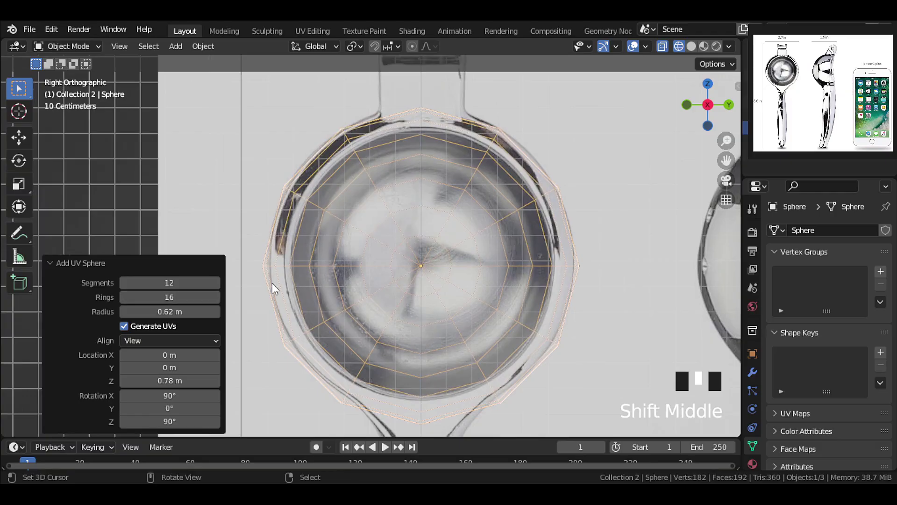
{"action": "key", "text": "KP_1"}
{"action": "scroll", "coordinate": [466, 301], "scroll_direction": "up", "scroll_amount": 2}
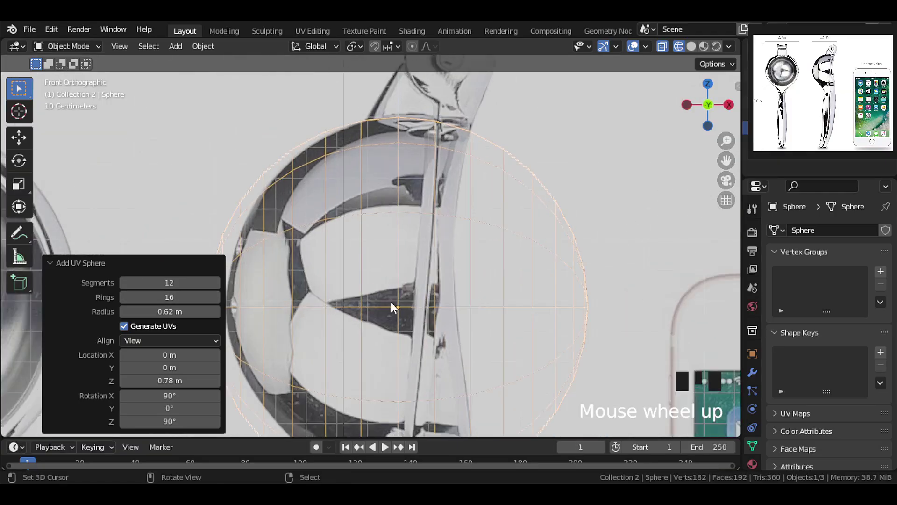
{"action": "left_click", "coordinate": [171, 298]}
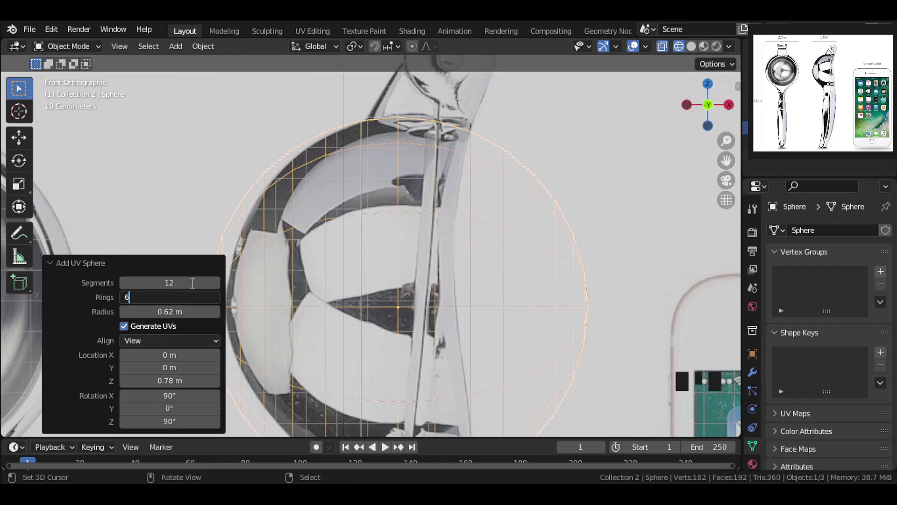
{"action": "key", "text": "Return"}
- Refine the sphere's fit to the bowl with Z location 0.798 m and radius 0.629 m
{"action": "key", "text": "KP_3"}
{"action": "middle_click_drag", "start_coordinate": [569, 228], "coordinate": [517, 159], "text": "shift"}
{"action": "scroll", "coordinate": [557, 208], "scroll_direction": "down", "scroll_amount": 1}
{"action": "middle_click_drag", "start_coordinate": [549, 212], "coordinate": [532, 229], "text": "shift"}
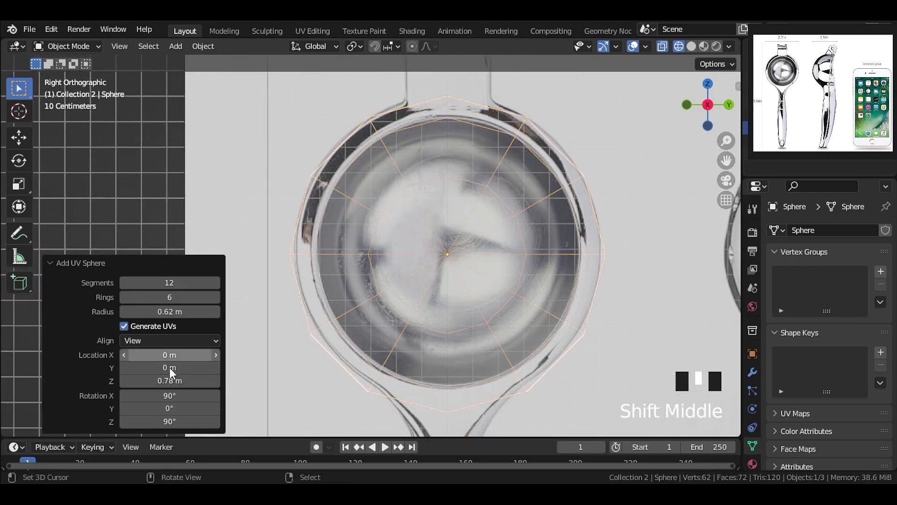
{"action": "left_click", "coordinate": [169, 381], "text": "shift"}
{"action": "left_click_drag", "start_coordinate": [175, 381], "coordinate": [185, 381], "text": "shift"}
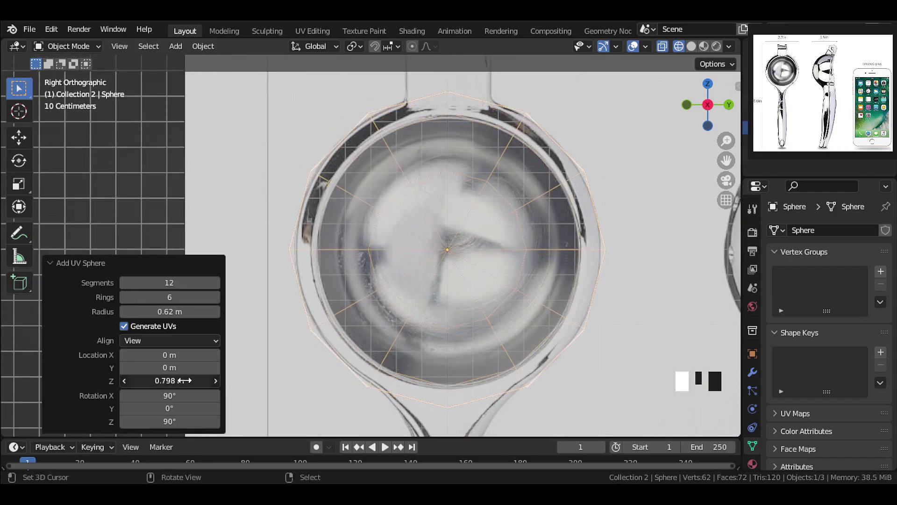
{"action": "left_click_drag", "start_coordinate": [182, 313], "coordinate": [189, 316], "text": "shift"}
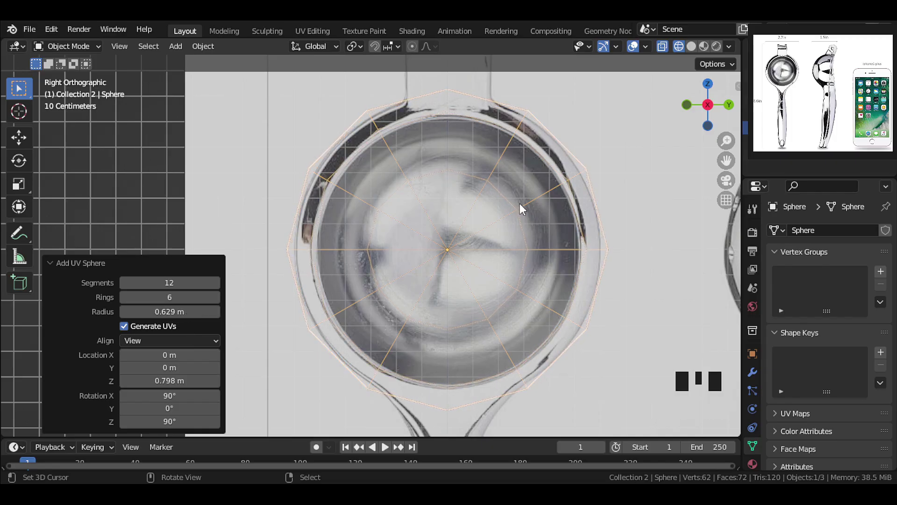
- In the front view, move the sphere about 0.044 m along X to match the side profile of the bowl
{"action": "key", "text": "KP_1"}
{"action": "scroll", "coordinate": [355, 186], "scroll_direction": "down", "scroll_amount": 2}
{"action": "middle_click_drag", "start_coordinate": [356, 186], "coordinate": [540, 228], "text": "shift"}
{"action": "scroll", "coordinate": [471, 207], "scroll_direction": "up", "scroll_amount": 3}
{"action": "scroll", "coordinate": [471, 206], "scroll_direction": "down", "scroll_amount": 1}
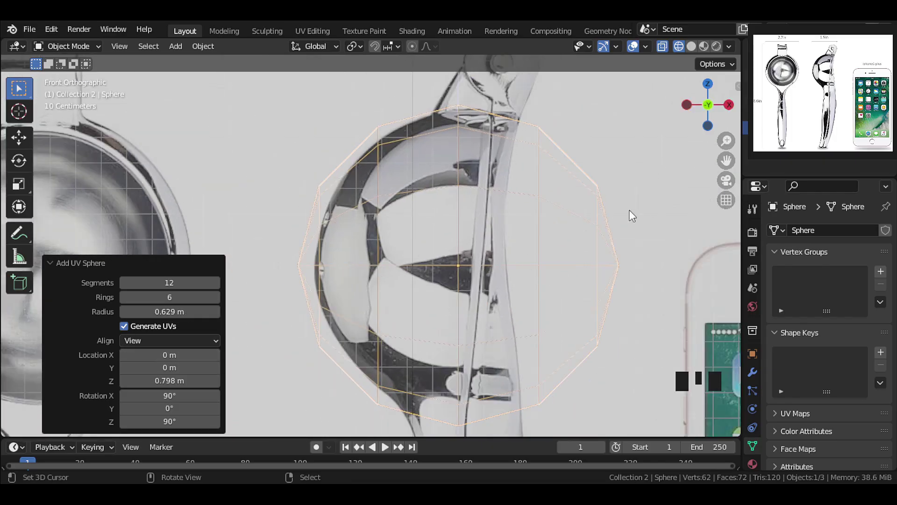
{"action": "key", "text": "g"}
{"action": "key", "text": "x"}
{"action": "key", "text": "Return"}
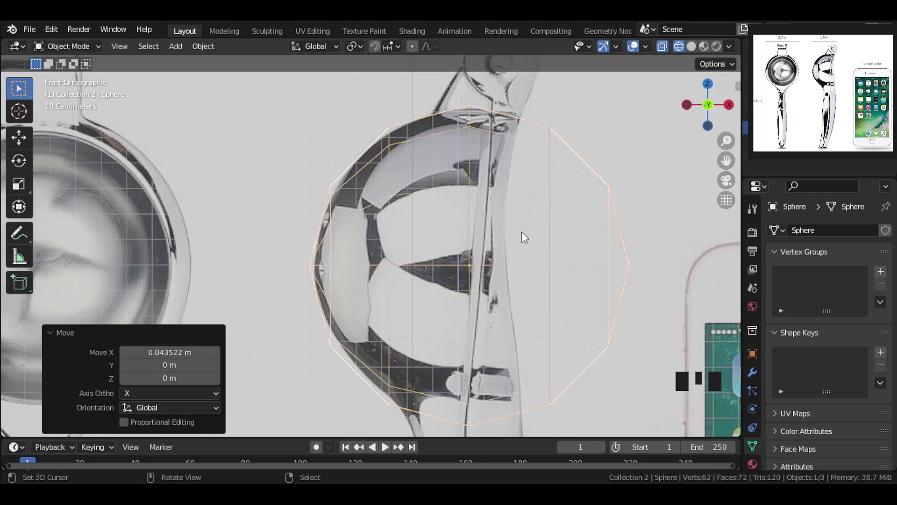
- Enter Edit Mode and delete the sphere's half on the positive X side, leaving an open hemisphere
{"action": "key", "text": "Tab"}
{"action": "scroll", "coordinate": [517, 229], "scroll_direction": "down", "scroll_amount": 1}
{"action": "key", "text": "shift+z"}
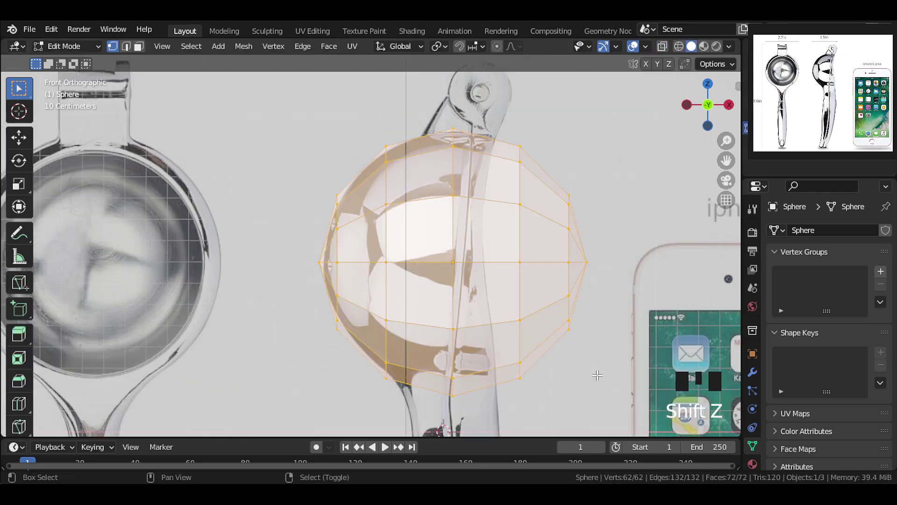
{"action": "key", "text": "shift+z"}
{"action": "left_click_drag", "start_coordinate": [612, 405], "coordinate": [489, 76]}
{"action": "key", "text": "x"}
{"action": "left_click", "coordinate": [523, 166]}
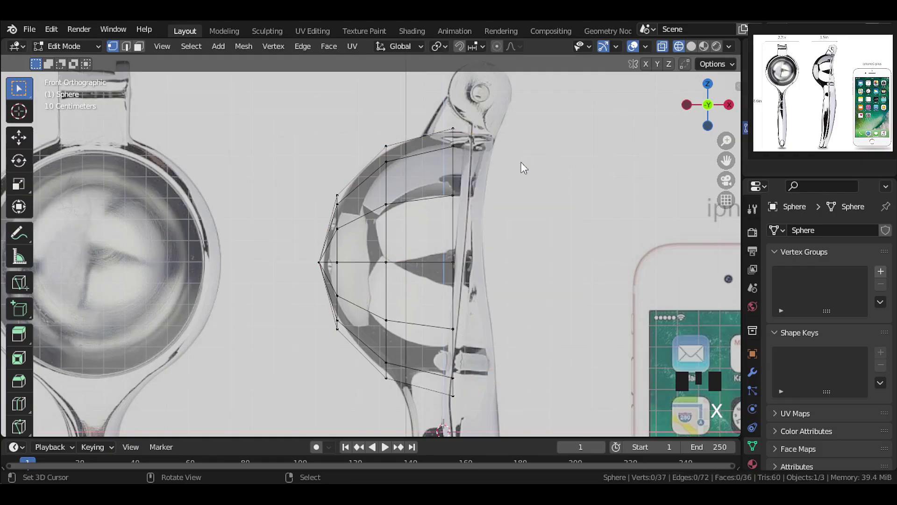
- Rotate the hemisphere's open rim loop and shift it along X to follow the tilted seam in the reference, adding a final -0.265° rotation
{"action": "scroll", "coordinate": [488, 178], "scroll_direction": "up", "scroll_amount": 2}
{"action": "scroll", "coordinate": [481, 178], "scroll_direction": "down", "scroll_amount": 1}
{"action": "right_click", "coordinate": [473, 178], "text": "alt"}
{"action": "scroll", "coordinate": [524, 182], "scroll_direction": "up", "scroll_amount": 2}
{"action": "scroll", "coordinate": [536, 183], "scroll_direction": "down", "scroll_amount": 2}
{"action": "key", "text": "r"}
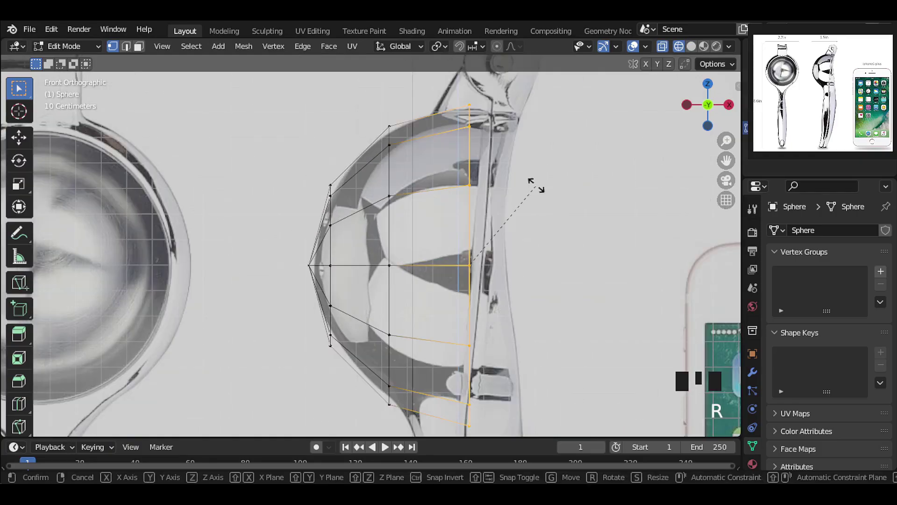
{"action": "left_click", "coordinate": [465, 303]}
{"action": "key", "text": "g"}
{"action": "key", "text": "x"}
{"action": "left_click", "coordinate": [536, 245]}
{"action": "key", "text": "r"}
{"action": "left_click", "coordinate": [537, 234]}
- Scale the rim loop by about 1.022 and return to solid shading
{"action": "key", "text": "s"}
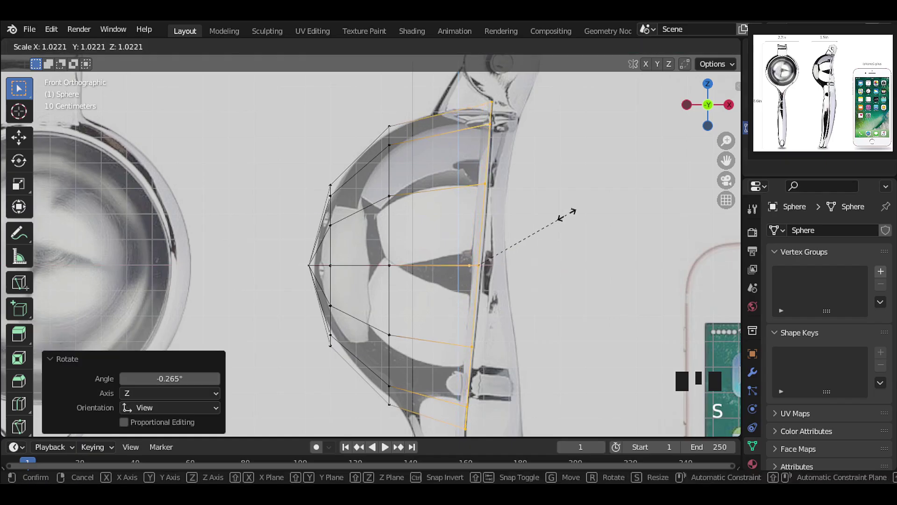
{"action": "left_click", "coordinate": [568, 215]}
{"action": "key", "text": "shift+z"}
{"action": "mouse_move", "coordinate": [311, 244]}
{"action": "middle_mouse_down"}
{"action": "mouse_move", "coordinate": [376, 254]}
{"action": "mouse_move", "coordinate": [402, 288]}
{"action": "middle_mouse_up"}
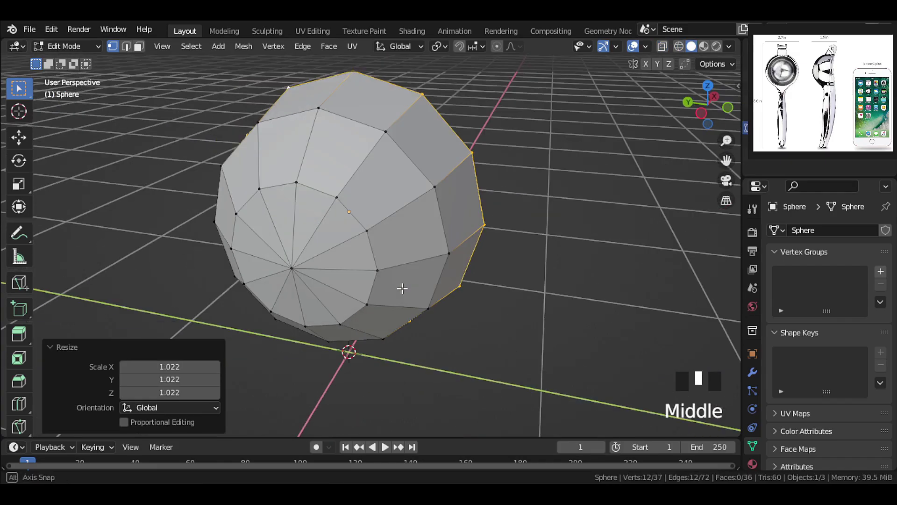
- Select the two faces at the bottom of the hemisphere's rim band and extrude them about 0.818 m down along Z
{"action": "right_click", "coordinate": [292, 268]}
{"action": "mouse_move", "coordinate": [330, 224]}
{"action": "middle_mouse_down"}
{"action": "mouse_move", "coordinate": [242, 229]}
{"action": "mouse_move", "coordinate": [337, 209]}
{"action": "middle_mouse_up"}
{"action": "key", "text": "3"}
{"action": "key", "text": "KP_3"}
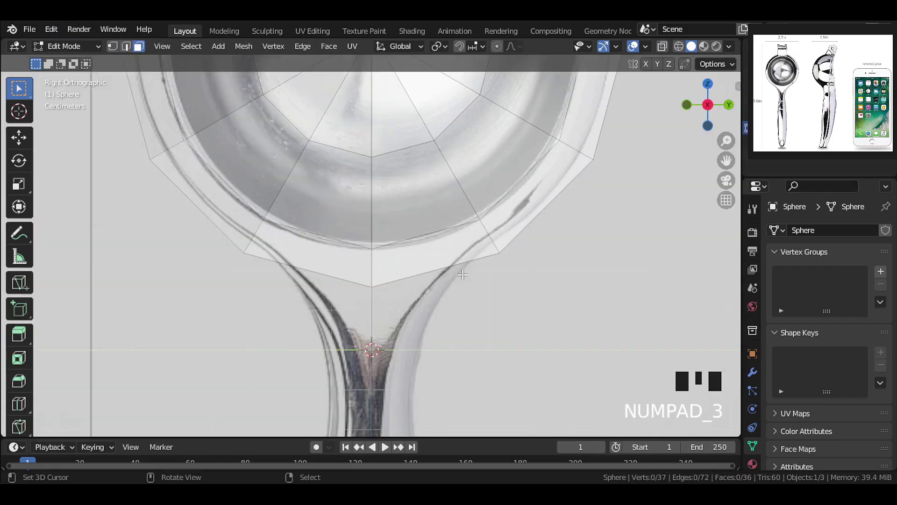
{"action": "right_click", "coordinate": [347, 260]}
{"action": "right_click", "coordinate": [405, 257], "text": "shift"}
{"action": "key", "text": "KP_1"}
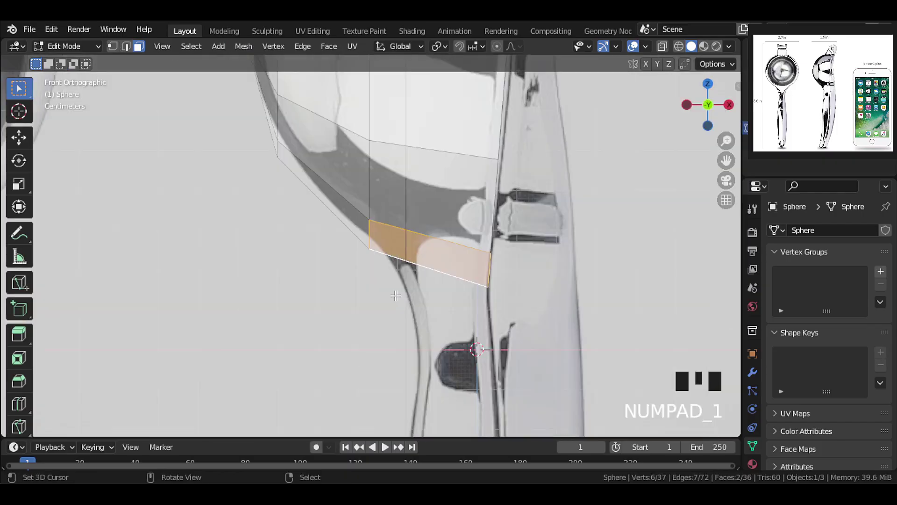
{"action": "scroll", "coordinate": [398, 291], "scroll_direction": "down", "scroll_amount": 2}
{"action": "scroll", "coordinate": [398, 291], "scroll_direction": "down", "scroll_amount": 2}
{"action": "middle_click_drag", "start_coordinate": [397, 291], "coordinate": [401, 368], "text": "shift"}
{"action": "scroll", "coordinate": [401, 368], "scroll_direction": "down", "scroll_amount": 2}
{"action": "middle_click_drag", "start_coordinate": [435, 289], "coordinate": [450, 191], "text": "shift"}
{"action": "scroll", "coordinate": [450, 191], "scroll_direction": "up", "scroll_amount": 3}
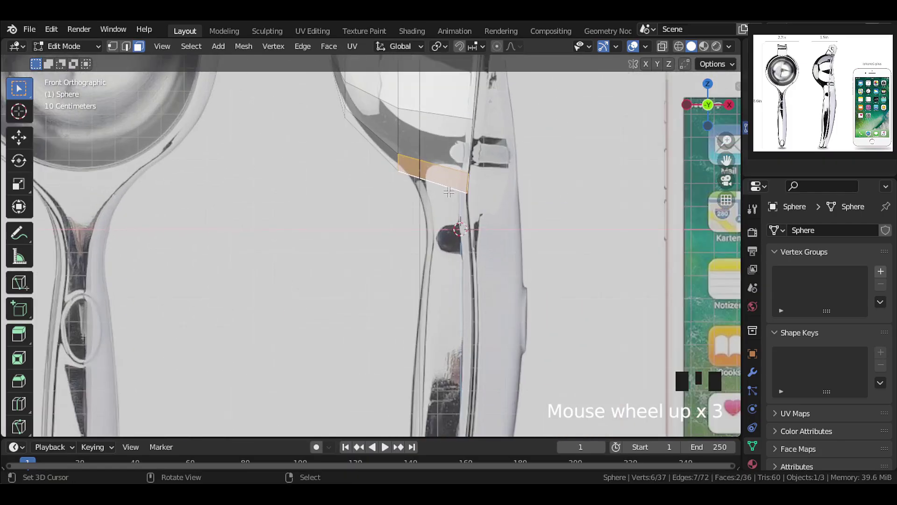
{"action": "key", "text": "e"}
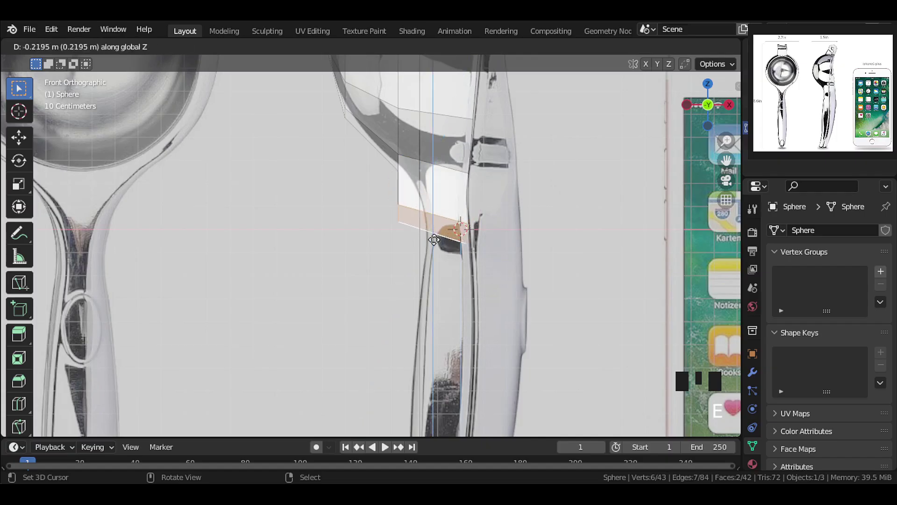
{"action": "left_click", "coordinate": [442, 374]}
- Move the extruded end faces about 1.359 m further down along Z to the handle's tip in the front reference view
{"action": "middle_click_drag", "start_coordinate": [442, 374], "coordinate": [476, 115], "text": "shift"}
{"action": "scroll", "coordinate": [475, 115], "scroll_direction": "down", "scroll_amount": 1}
{"action": "key", "text": "g"}
{"action": "key", "text": "z"}
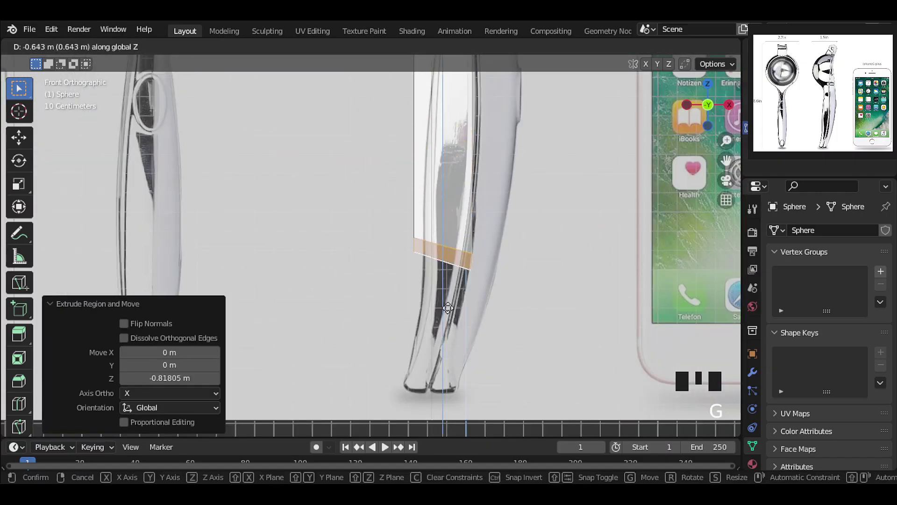
{"action": "left_click", "coordinate": [439, 415]}
{"action": "middle_click_drag", "start_coordinate": [439, 415], "coordinate": [491, 266], "text": "shift"}
{"action": "scroll", "coordinate": [415, 242], "scroll_direction": "up", "scroll_amount": 2}
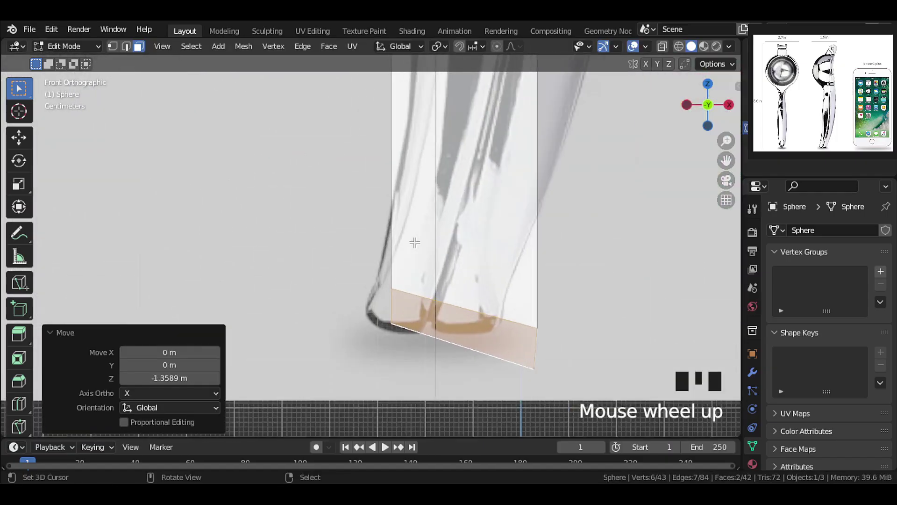
- Move the handle's end faces about -0.125 m along X and scale them along X by about 0.427
{"action": "key", "text": "g"}
{"action": "key", "text": "x"}
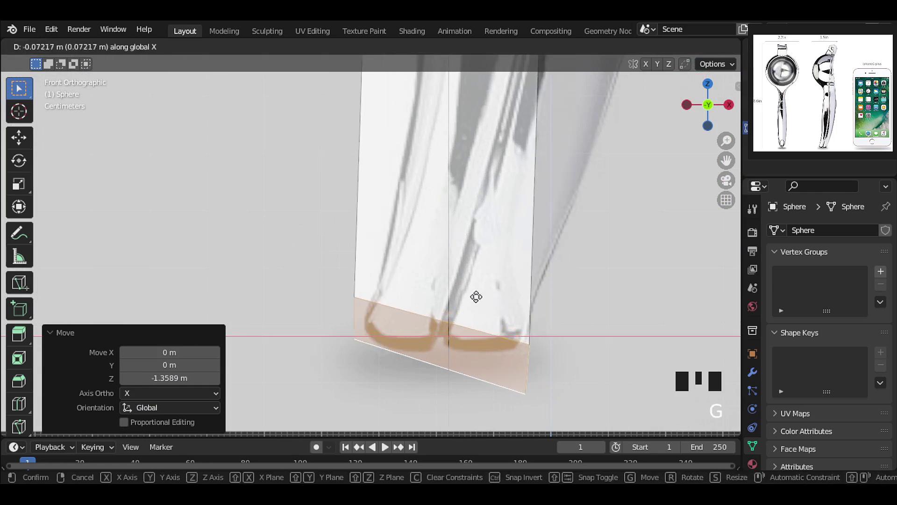
{"action": "left_click", "coordinate": [447, 294]}
{"action": "key", "text": "s"}
{"action": "key", "text": "x"}
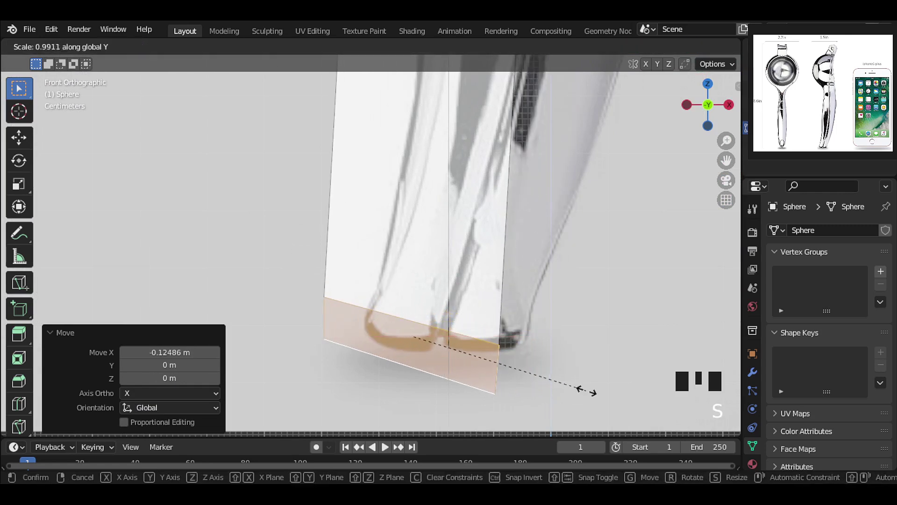
{"action": "left_click", "coordinate": [485, 364]}
- In wireframe vertex mode, move the handle end's lower and upper seam-side vertices onto the reference tip's inner corner
{"action": "scroll", "coordinate": [485, 364], "scroll_direction": "up", "scroll_amount": 2}
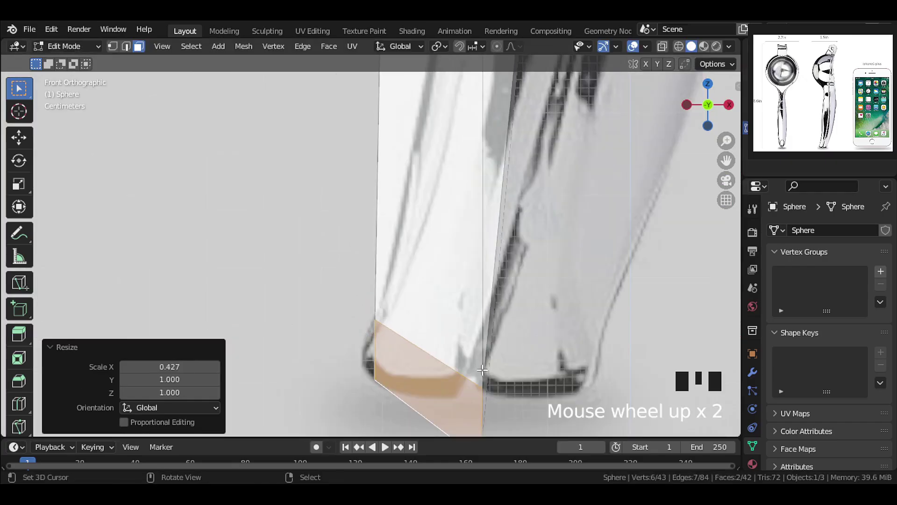
{"action": "middle_click_drag", "start_coordinate": [485, 364], "coordinate": [466, 266], "text": "shift"}
{"action": "left_click", "coordinate": [112, 47]}
{"action": "scroll", "coordinate": [491, 411], "scroll_direction": "up", "scroll_amount": 1}
{"action": "left_click", "coordinate": [472, 375]}
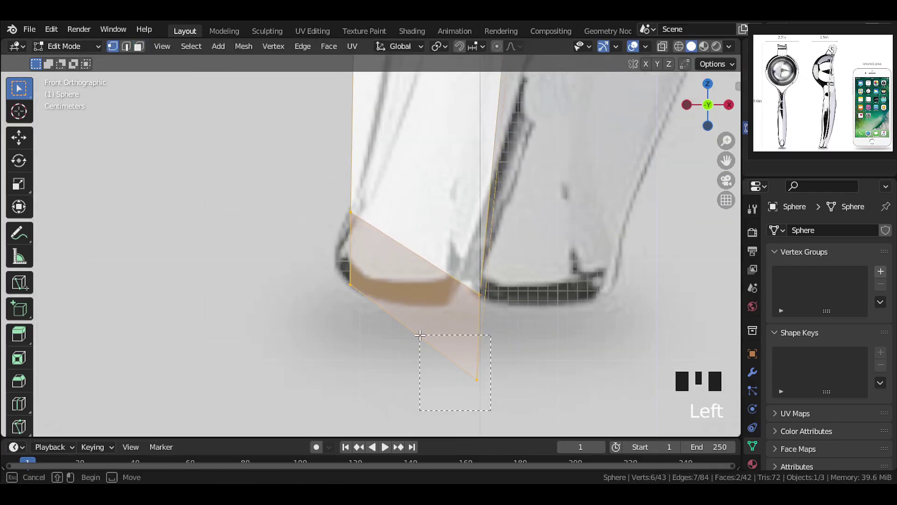
{"action": "key", "text": "shift+z"}
{"action": "key", "text": "g"}
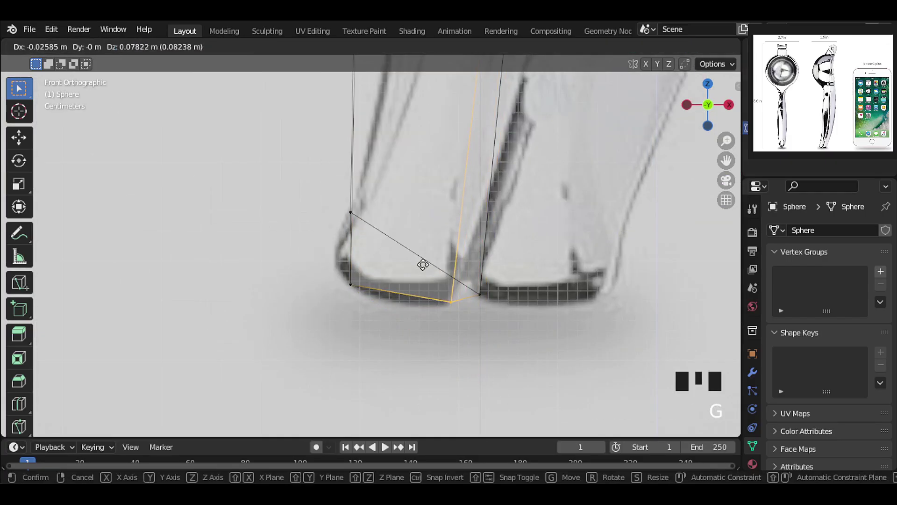
{"action": "left_click", "coordinate": [423, 264]}
{"action": "left_click", "coordinate": [480, 294]}
{"action": "key", "text": "g"}
{"action": "left_click", "coordinate": [470, 269]}
{"action": "left_click", "coordinate": [433, 295]}
{"action": "key", "text": "g"}
{"action": "left_click", "coordinate": [432, 294]}
- Move the handle end's lower and upper outer-side vertices onto the outer corner of the reference tip
{"action": "left_click", "coordinate": [370, 306]}
{"action": "key", "text": "g"}
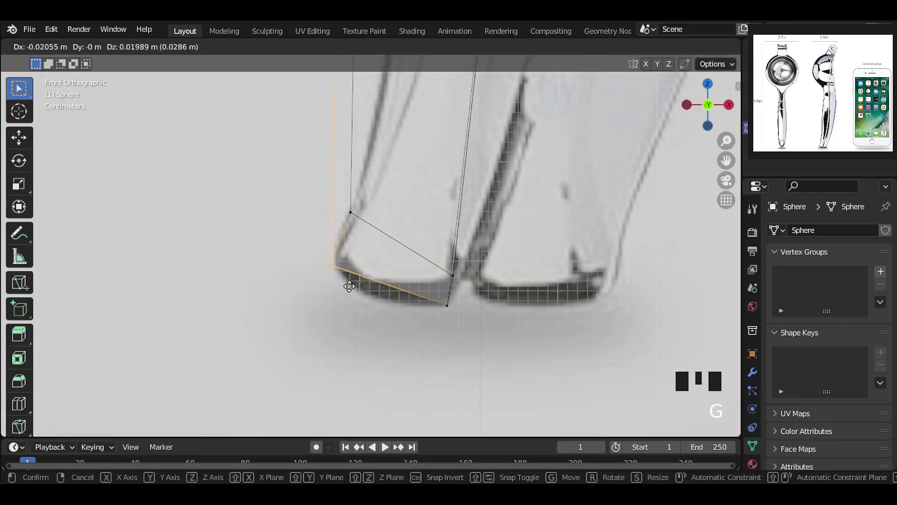
{"action": "left_click", "coordinate": [352, 287]}
{"action": "left_click", "coordinate": [350, 213]}
{"action": "key", "text": "g"}
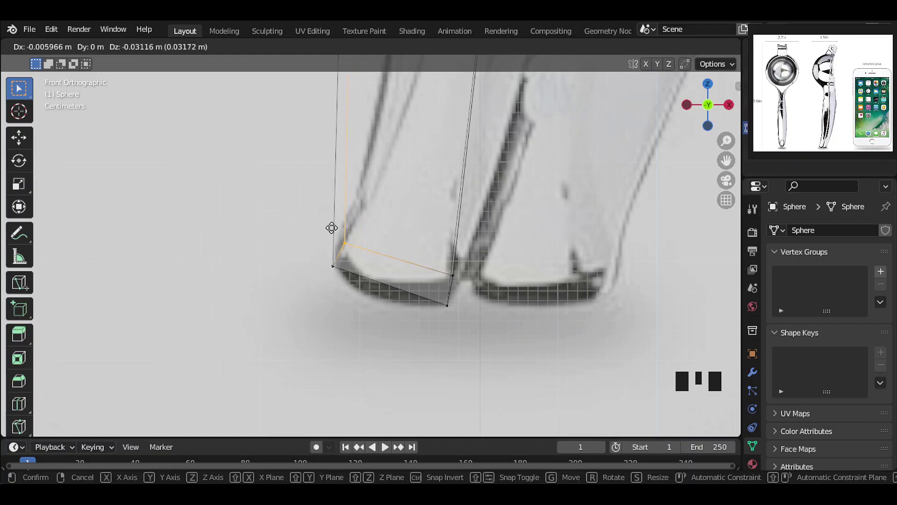
{"action": "left_click", "coordinate": [332, 228]}
- In the right side view, select all the handle's end vertices and scale them along Y to match the narrow tip
{"action": "scroll", "coordinate": [430, 206], "scroll_direction": "down", "scroll_amount": 4}
{"action": "key", "text": "KP_3"}
{"action": "scroll", "coordinate": [650, 334], "scroll_direction": "up", "scroll_amount": 1}
{"action": "middle_click_drag", "start_coordinate": [650, 334], "coordinate": [492, 312], "text": "shift"}
{"action": "left_click_drag", "start_coordinate": [685, 341], "coordinate": [217, 246]}
{"action": "scroll", "coordinate": [300, 257], "scroll_direction": "up", "scroll_amount": 2}
{"action": "key", "text": "s"}
{"action": "key", "text": "y"}
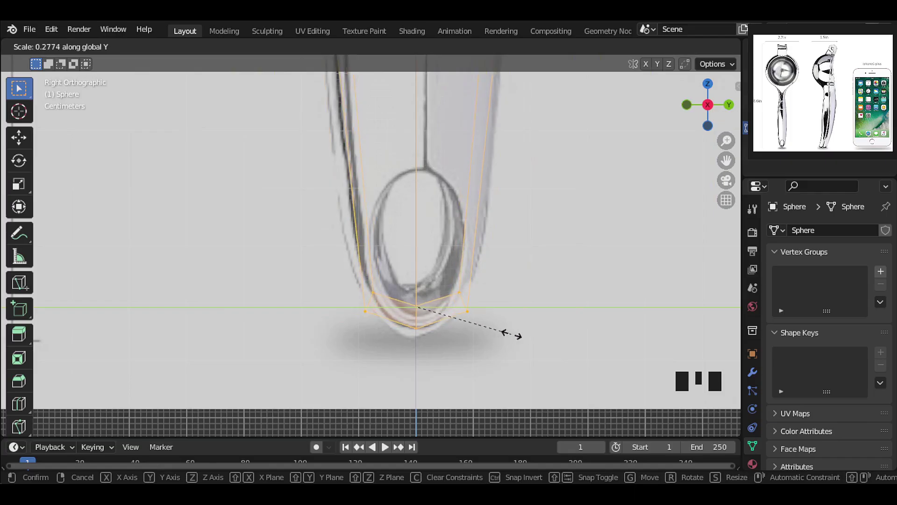
{"action": "left_click", "coordinate": [525, 341]}
{"action": "key", "text": "s"}
{"action": "right_click", "coordinate": [533, 344]}
{"action": "key", "text": "s"}
{"action": "key", "text": "y"}
{"action": "left_click", "coordinate": [535, 345]}
- Add multiple evenly spaced loop cuts around the handle, keeping them centred without sliding
{"action": "mouse_move", "coordinate": [535, 345]}
{"action": "middle_mouse_down", "text": "shift"}
{"action": "mouse_move", "coordinate": [425, 248]}
{"action": "mouse_move", "coordinate": [469, 287]}
{"action": "middle_mouse_up", "text": "shift"}
{"action": "scroll", "coordinate": [427, 249], "scroll_direction": "down", "scroll_amount": 5}
{"action": "scroll", "coordinate": [415, 247], "scroll_direction": "up", "scroll_amount": 3}
{"action": "key", "text": "shift+z"}
{"action": "middle_click_drag", "start_coordinate": [399, 262], "coordinate": [360, 248]}
{"action": "key", "text": "ctrl+r"}
{"action": "scroll", "coordinate": [362, 282], "scroll_direction": "up", "scroll_amount": 10}
{"action": "left_click", "coordinate": [362, 282]}
{"action": "right_click", "coordinate": [362, 282]}
- Adjust the number of loop cuts along the handle to 8
{"action": "middle_click_drag", "start_coordinate": [362, 281], "coordinate": [394, 289]}
{"action": "left_click_drag", "start_coordinate": [134, 314], "coordinate": [122, 318]}
{"action": "middle_click_drag", "start_coordinate": [122, 318], "coordinate": [243, 280]}
{"action": "scroll", "coordinate": [298, 295], "scroll_direction": "up", "scroll_amount": 2}
{"action": "left_click", "coordinate": [123, 319]}
{"action": "left_click", "coordinate": [123, 320]}
{"action": "left_click", "coordinate": [215, 321]}
- In the front view, move the seam-side vertices of the handle's lowest loop along X onto the reference seam line
{"action": "middle_click_drag", "start_coordinate": [358, 277], "coordinate": [401, 151]}
{"action": "key", "text": "KP_1"}
{"action": "scroll", "coordinate": [442, 300], "scroll_direction": "up", "scroll_amount": 1}
{"action": "scroll", "coordinate": [441, 167], "scroll_direction": "up", "scroll_amount": 2}
{"action": "left_click", "coordinate": [410, 251]}
{"action": "scroll", "coordinate": [409, 251], "scroll_direction": "up", "scroll_amount": 3}
{"action": "scroll", "coordinate": [409, 251], "scroll_direction": "down", "scroll_amount": 1}
{"action": "scroll", "coordinate": [410, 251], "scroll_direction": "down", "scroll_amount": 1}
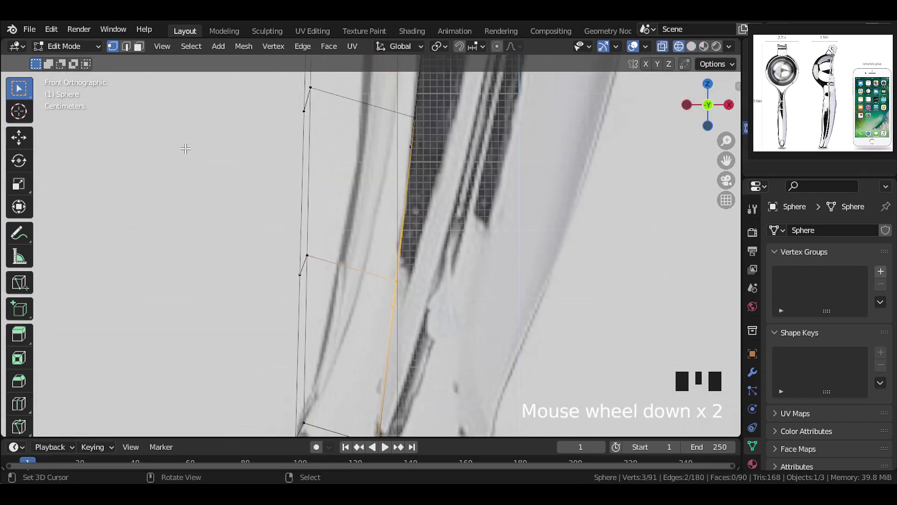
{"action": "left_click", "coordinate": [19, 136]}
{"action": "scroll", "coordinate": [421, 280], "scroll_direction": "up", "scroll_amount": 1}
{"action": "left_click_drag", "start_coordinate": [451, 298], "coordinate": [483, 303]}
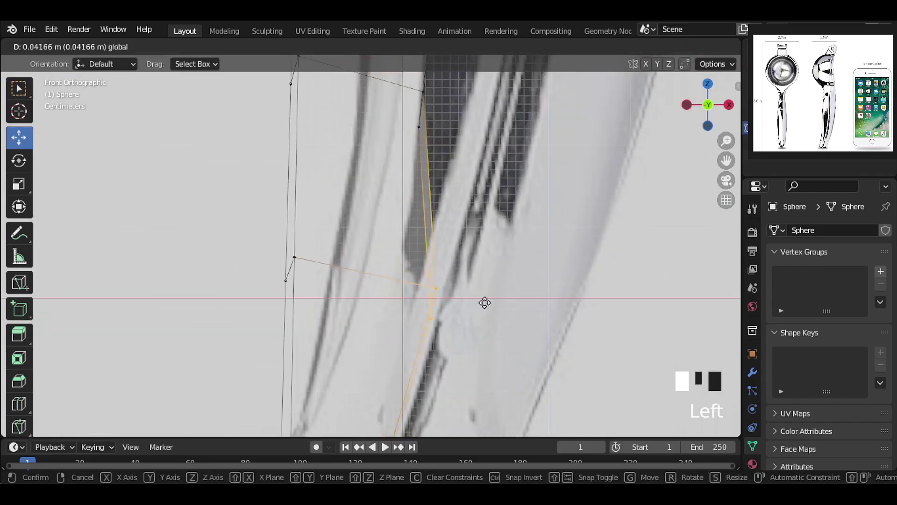
{"action": "left_click_drag", "start_coordinate": [577, 300], "coordinate": [574, 300]}
- Shift the seam-side vertices of the next three loops up the handle along X to follow the curved seam
{"action": "middle_click_drag", "start_coordinate": [575, 301], "coordinate": [380, 402], "text": "shift"}
{"action": "left_click_drag", "start_coordinate": [343, 237], "coordinate": [343, 236]}
{"action": "left_click_drag", "start_coordinate": [360, 259], "coordinate": [452, 246]}
{"action": "middle_click_drag", "start_coordinate": [451, 246], "coordinate": [448, 430], "text": "shift"}
{"action": "left_click_drag", "start_coordinate": [394, 288], "coordinate": [333, 219]}
{"action": "left_click_drag", "start_coordinate": [390, 257], "coordinate": [486, 248]}
{"action": "middle_click_drag", "start_coordinate": [487, 211], "coordinate": [463, 403], "text": "shift"}
{"action": "left_click_drag", "start_coordinate": [398, 289], "coordinate": [335, 217]}
{"action": "left_click_drag", "start_coordinate": [411, 245], "coordinate": [607, 245]}
- Align the seam-side vertices of the following three loops, along the handle's middle and upper part, with the seam by moving them along X
{"action": "middle_click_drag", "start_coordinate": [514, 199], "coordinate": [499, 418], "text": "shift"}
{"action": "left_click_drag", "start_coordinate": [405, 323], "coordinate": [342, 240]}
{"action": "left_click_drag", "start_coordinate": [417, 275], "coordinate": [517, 276]}
{"action": "middle_click_drag", "start_coordinate": [486, 233], "coordinate": [477, 400], "text": "shift"}
{"action": "left_click_drag", "start_coordinate": [416, 302], "coordinate": [353, 211]}
{"action": "left_click_drag", "start_coordinate": [437, 250], "coordinate": [517, 250]}
{"action": "middle_click_drag", "start_coordinate": [433, 113], "coordinate": [448, 313], "text": "shift"}
{"action": "left_click_drag", "start_coordinate": [448, 312], "coordinate": [392, 197]}
{"action": "left_click_drag", "start_coordinate": [444, 248], "coordinate": [504, 258]}
- Fine-tune the seam-side vertices of the handle's uppermost loops along X to fit the seam just below the bowl
{"action": "middle_click_drag", "start_coordinate": [455, 121], "coordinate": [444, 299], "text": "shift"}
{"action": "left_click_drag", "start_coordinate": [444, 299], "coordinate": [388, 189]}
{"action": "left_click_drag", "start_coordinate": [467, 237], "coordinate": [493, 237]}
{"action": "middle_click_drag", "start_coordinate": [454, 85], "coordinate": [427, 251], "text": "shift"}
{"action": "scroll", "coordinate": [448, 245], "scroll_direction": "down", "scroll_amount": 5}
{"action": "scroll", "coordinate": [427, 251], "scroll_direction": "up", "scroll_amount": 4}
{"action": "left_click_drag", "start_coordinate": [444, 276], "coordinate": [388, 180]}
{"action": "left_click_drag", "start_coordinate": [455, 216], "coordinate": [455, 212]}
{"action": "scroll", "coordinate": [439, 262], "scroll_direction": "down", "scroll_amount": 5}
- Move the lowest loop's outer vertices about 0.087 m along X to the handle's outer contour, then adjust one of them separately
{"action": "middle_click_drag", "start_coordinate": [417, 306], "coordinate": [337, 281], "text": "shift"}
{"action": "scroll", "coordinate": [336, 281], "scroll_direction": "up", "scroll_amount": 3}
{"action": "left_click_drag", "start_coordinate": [408, 224], "coordinate": [340, 163]}
{"action": "middle_click_drag", "start_coordinate": [340, 163], "coordinate": [356, 245], "text": "shift"}
{"action": "left_click_drag", "start_coordinate": [357, 245], "coordinate": [400, 258]}
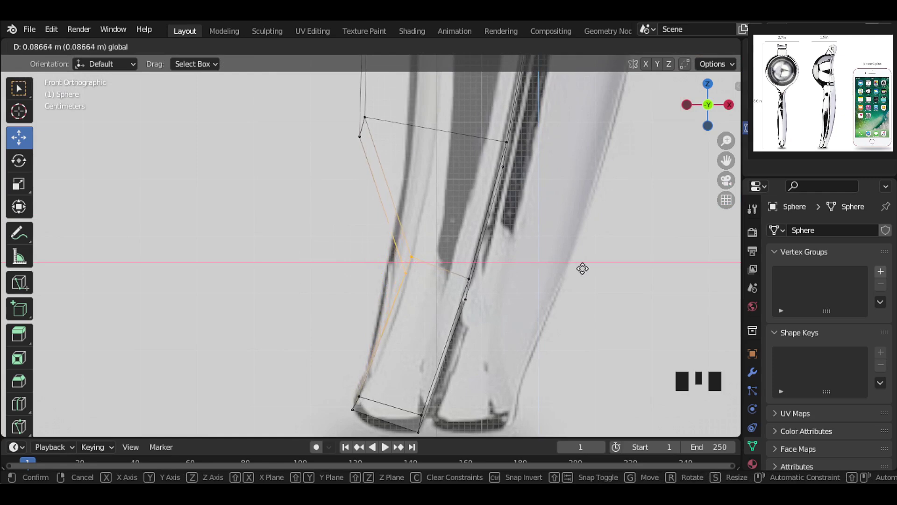
{"action": "left_click_drag", "start_coordinate": [583, 268], "coordinate": [583, 268]}
{"action": "right_click", "coordinate": [413, 258]}
{"action": "scroll", "coordinate": [410, 284], "scroll_direction": "up", "scroll_amount": 1}
{"action": "left_click_drag", "start_coordinate": [461, 278], "coordinate": [416, 275]}
- Move the outer vertices of the second loop above the handle's tip along X one after another to fit the outer contour
{"action": "middle_click_drag", "start_coordinate": [416, 275], "coordinate": [402, 257], "text": "shift"}
{"action": "left_click_drag", "start_coordinate": [402, 244], "coordinate": [418, 246]}
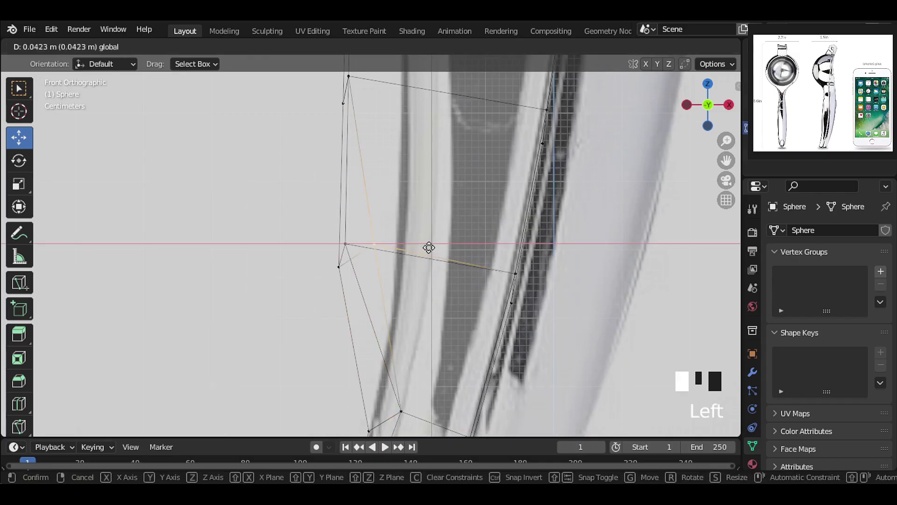
{"action": "left_click_drag", "start_coordinate": [475, 250], "coordinate": [474, 250]}
{"action": "right_click", "coordinate": [345, 243]}
{"action": "scroll", "coordinate": [393, 248], "scroll_direction": "down", "scroll_amount": 2}
{"action": "scroll", "coordinate": [368, 238], "scroll_direction": "up", "scroll_amount": 2}
{"action": "middle_click_drag", "start_coordinate": [368, 237], "coordinate": [359, 311], "text": "shift"}
{"action": "left_click_drag", "start_coordinate": [368, 268], "coordinate": [454, 272]}
{"action": "mouse_move", "coordinate": [313, 263]}
{"action": "left_mouse_down"}
{"action": "mouse_move", "coordinate": [340, 315]}
{"action": "mouse_move", "coordinate": [343, 293]}
{"action": "mouse_move", "coordinate": [314, 276]}
{"action": "left_mouse_up"}
{"action": "left_click_drag", "start_coordinate": [397, 289], "coordinate": [456, 290]}
- Move the outer vertices of the third loop above the tip along X onto the handle's outer reference contour
{"action": "middle_click_drag", "start_coordinate": [411, 187], "coordinate": [413, 341], "text": "shift"}
{"action": "left_click_drag", "start_coordinate": [322, 266], "coordinate": [352, 230]}
{"action": "left_click_drag", "start_coordinate": [392, 251], "coordinate": [481, 251]}
{"action": "right_click", "coordinate": [333, 278]}
{"action": "left_click_drag", "start_coordinate": [386, 282], "coordinate": [442, 283]}
- Move the outer vertices of the fourth loop above the handle's tip along X onto the outer reference contour
{"action": "middle_click_drag", "start_coordinate": [387, 125], "coordinate": [375, 307], "text": "shift"}
{"action": "left_click_drag", "start_coordinate": [309, 248], "coordinate": [349, 277]}
{"action": "left_click_drag", "start_coordinate": [377, 266], "coordinate": [463, 276]}
{"action": "right_click", "coordinate": [327, 296]}
{"action": "left_click_drag", "start_coordinate": [369, 297], "coordinate": [417, 298]}
- Move the fifth loop's outer vertices along X to the outer contour, the first by about 0.126 m, and adjust the neighbouring one separately
{"action": "middle_click_drag", "start_coordinate": [388, 126], "coordinate": [374, 302], "text": "shift"}
{"action": "left_click_drag", "start_coordinate": [303, 290], "coordinate": [467, 265]}
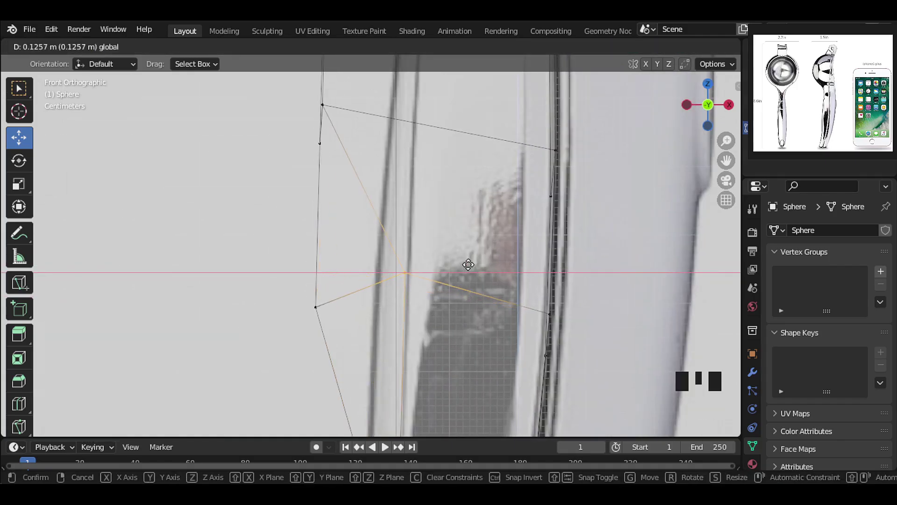
{"action": "right_click", "coordinate": [322, 305]}
{"action": "left_click_drag", "start_coordinate": [370, 307], "coordinate": [428, 305]}
- Move the outer vertices of the sixth loop above the tip along X one after another to fit the outer contour
{"action": "middle_click_drag", "start_coordinate": [397, 140], "coordinate": [365, 303], "text": "shift"}
{"action": "left_click_drag", "start_coordinate": [276, 286], "coordinate": [323, 257]}
{"action": "left_click_drag", "start_coordinate": [351, 268], "coordinate": [443, 280]}
{"action": "right_click", "coordinate": [299, 304]}
{"action": "left_click_drag", "start_coordinate": [350, 306], "coordinate": [441, 294]}
- Move the outer vertices of the seventh loop above the tip along X onto the handle's outer contour
{"action": "middle_click_drag", "start_coordinate": [397, 131], "coordinate": [389, 295], "text": "shift"}
{"action": "left_click_drag", "start_coordinate": [266, 280], "coordinate": [309, 248]}
{"action": "left_click_drag", "start_coordinate": [330, 264], "coordinate": [428, 264]}
{"action": "right_click", "coordinate": [284, 306]}
{"action": "left_click_drag", "start_coordinate": [333, 307], "coordinate": [508, 295]}
- Move the outer vertices of the next loop up, close to the bowl, along X to match the outer contour
{"action": "middle_click_drag", "start_coordinate": [397, 141], "coordinate": [392, 287], "text": "shift"}
{"action": "left_click_drag", "start_coordinate": [262, 262], "coordinate": [304, 224]}
{"action": "left_click_drag", "start_coordinate": [333, 244], "coordinate": [433, 249]}
{"action": "right_click", "coordinate": [283, 291]}
{"action": "left_click_drag", "start_coordinate": [312, 291], "coordinate": [395, 295]}
- Fine-tune the outer vertices near the top of the handle by sliding them along their edges and making small moves along X
{"action": "scroll", "coordinate": [374, 244], "scroll_direction": "down", "scroll_amount": 2}
{"action": "scroll", "coordinate": [369, 304], "scroll_direction": "up", "scroll_amount": 2}
{"action": "left_click_drag", "start_coordinate": [363, 238], "coordinate": [421, 199]}
{"action": "key", "text": "g"}
{"action": "key", "text": "g"}
{"action": "left_click", "coordinate": [377, 215]}
{"action": "left_click_drag", "start_coordinate": [423, 248], "coordinate": [404, 265]}
{"action": "right_click", "coordinate": [368, 264]}
{"action": "scroll", "coordinate": [353, 390], "scroll_direction": "down", "scroll_amount": 1}
{"action": "right_click", "coordinate": [357, 397]}
{"action": "left_click_drag", "start_coordinate": [380, 398], "coordinate": [376, 398]}
{"action": "scroll", "coordinate": [376, 398], "scroll_direction": "up", "scroll_amount": 1}
- Return to solid shading and examine the handle's shape from the bowl down to the tip
{"action": "middle_click_drag", "start_coordinate": [397, 278], "coordinate": [363, 284]}
{"action": "scroll", "coordinate": [363, 284], "scroll_direction": "down", "scroll_amount": 3}
{"action": "key", "text": "shift+z"}
{"action": "mouse_move", "coordinate": [363, 201]}
{"action": "middle_mouse_down"}
{"action": "mouse_move", "coordinate": [315, 206]}
{"action": "mouse_move", "coordinate": [383, 220]}
{"action": "middle_mouse_up"}
{"action": "scroll", "coordinate": [451, 236], "scroll_direction": "up", "scroll_amount": 3}
{"action": "middle_click_drag", "start_coordinate": [450, 236], "coordinate": [603, 305]}
{"action": "middle_click_drag", "start_coordinate": [438, 300], "coordinate": [451, 280]}
{"action": "scroll", "coordinate": [488, 249], "scroll_direction": "down", "scroll_amount": 2}
{"action": "middle_click_drag", "start_coordinate": [489, 249], "coordinate": [493, 55]}
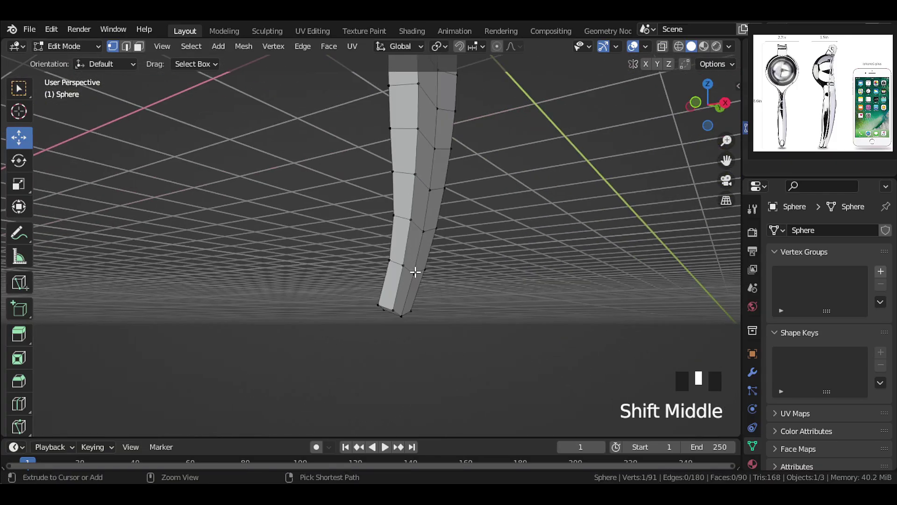
{"action": "left_click", "coordinate": [415, 273], "text": "ctrl"}
{"action": "scroll", "coordinate": [437, 210], "scroll_direction": "up", "scroll_amount": 1}
{"action": "middle_click_drag", "start_coordinate": [458, 175], "coordinate": [449, 220], "text": "shift"}
{"action": "left_click_drag", "start_coordinate": [477, 136], "coordinate": [461, 141]}
{"action": "middle_click_drag", "start_coordinate": [461, 140], "coordinate": [399, 286]}
{"action": "scroll", "coordinate": [411, 178], "scroll_direction": "down", "scroll_amount": 2}
- Select the bowl's faces out to the rim plus the two edges joining the handle, and duplicate them in place
{"action": "left_click", "coordinate": [139, 47]}
{"action": "right_click", "coordinate": [450, 251], "text": "alt"}
{"action": "left_click", "coordinate": [370, 226], "text": "shift"}
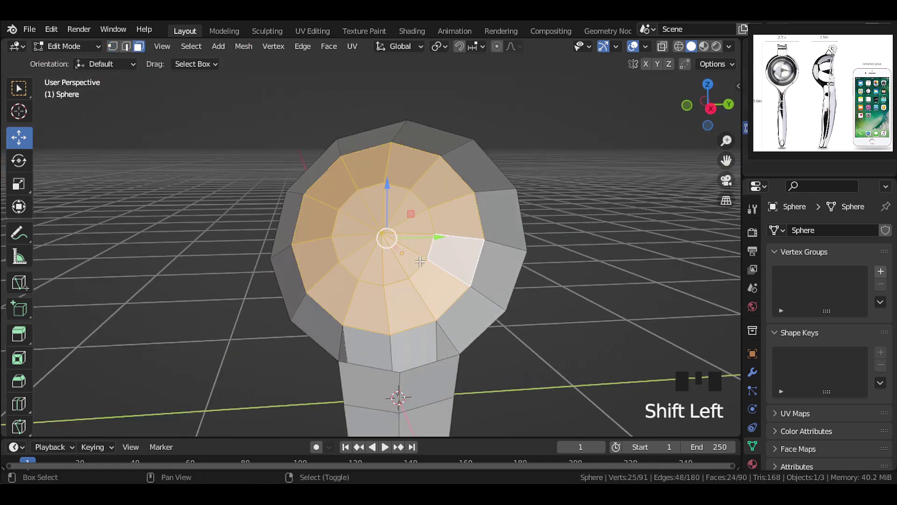
{"action": "right_click", "coordinate": [373, 133], "text": "ctrl"}
{"action": "right_click", "coordinate": [319, 325], "text": "ctrl"}
{"action": "middle_click_drag", "start_coordinate": [319, 325], "coordinate": [306, 249], "text": "shift"}
{"action": "scroll", "coordinate": [305, 249], "scroll_direction": "up", "scroll_amount": 2}
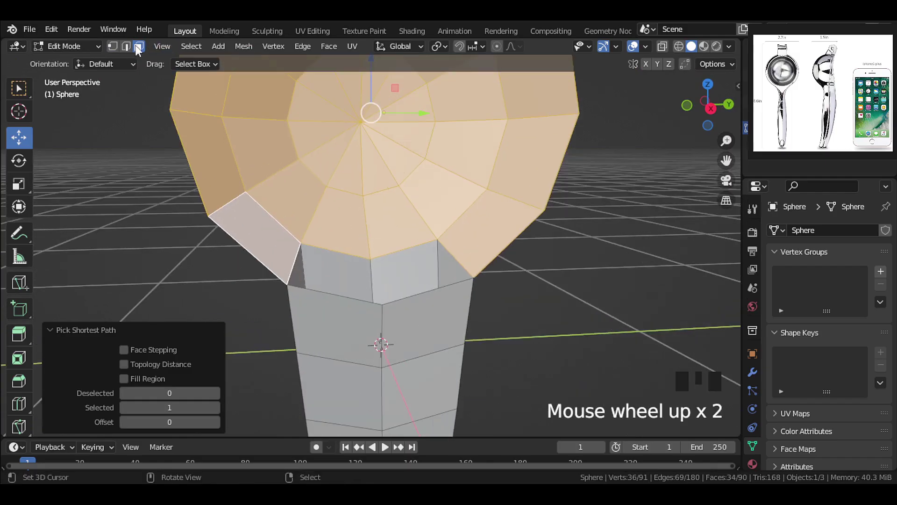
{"action": "left_click", "coordinate": [126, 46]}
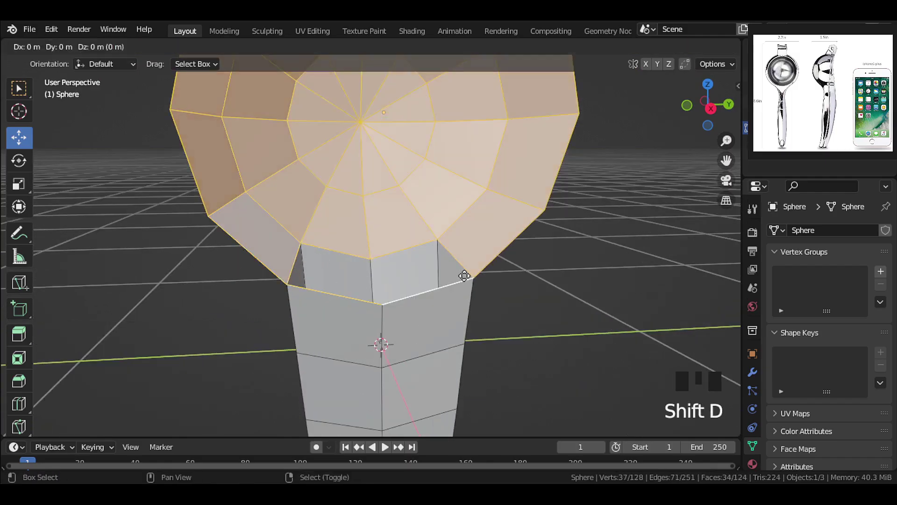
{"action": "key", "text": "shift+d"}
{"action": "right_click", "coordinate": [467, 279]}
- Scale the duplicated bowl shell to 0.95, then enlarge it slightly by 1.005 to form the inner wall
{"action": "scroll", "coordinate": [483, 279], "scroll_direction": "down", "scroll_amount": 2}
{"action": "type", "text": "s"}
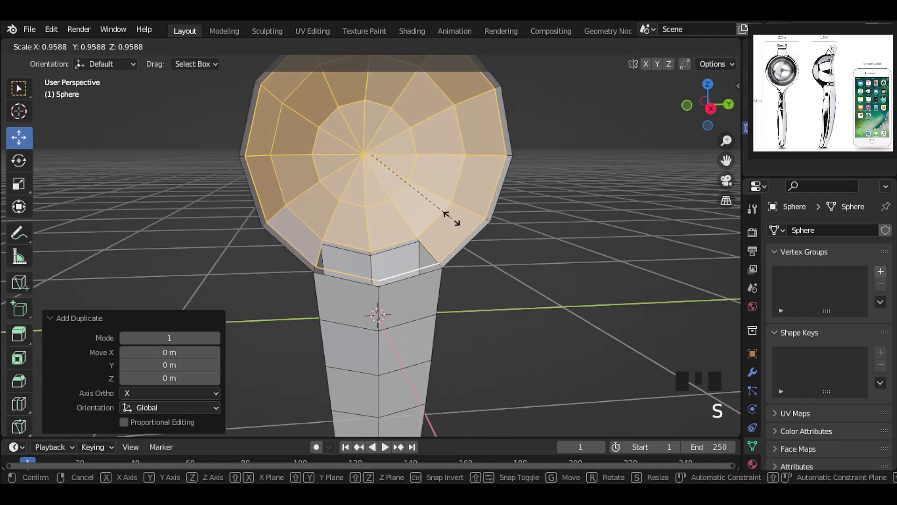
{"action": "type", "text": ".95"}
{"action": "key", "text": "Return"}
{"action": "scroll", "coordinate": [453, 222], "scroll_direction": "up", "scroll_amount": 3}
{"action": "key", "text": "s"}
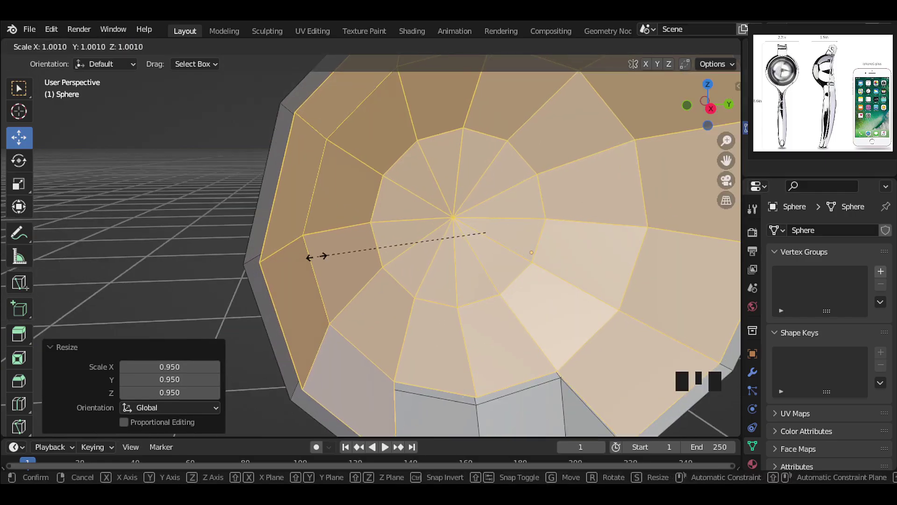
{"action": "left_click", "coordinate": [317, 256]}
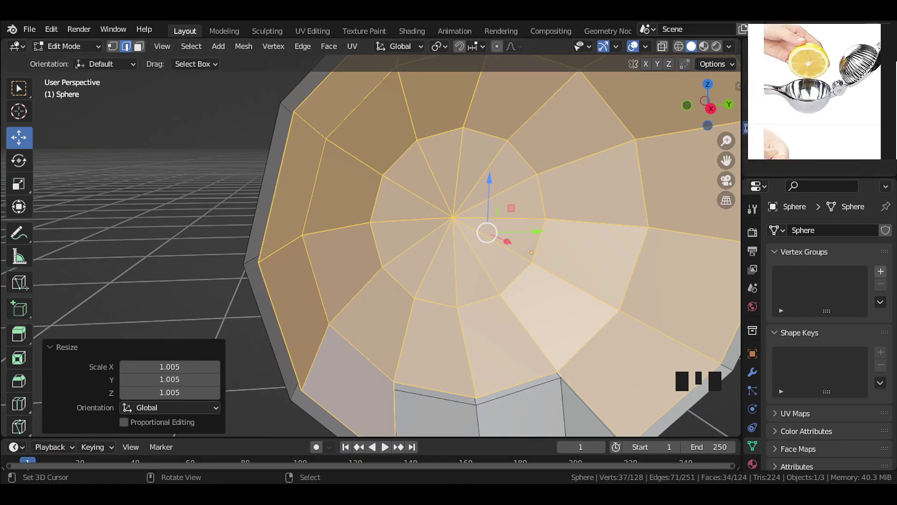
- Fill the gap in the inner bowl shell above the handle with two faces
{"action": "right_click", "coordinate": [388, 226]}
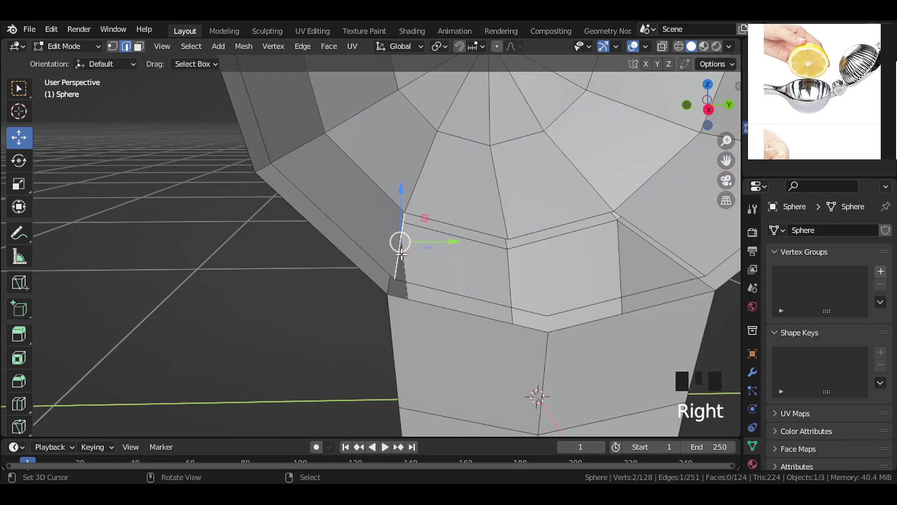
{"action": "key", "text": "f"}
{"action": "key", "text": "f"}
{"action": "scroll", "coordinate": [529, 253], "scroll_direction": "down", "scroll_amount": 2}
- Set snapping to Vertex and move the inner shell's rim loop along X until it is level with the outer rim
{"action": "middle_click_drag", "start_coordinate": [529, 252], "coordinate": [368, 249]}
{"action": "key", "text": "g"}
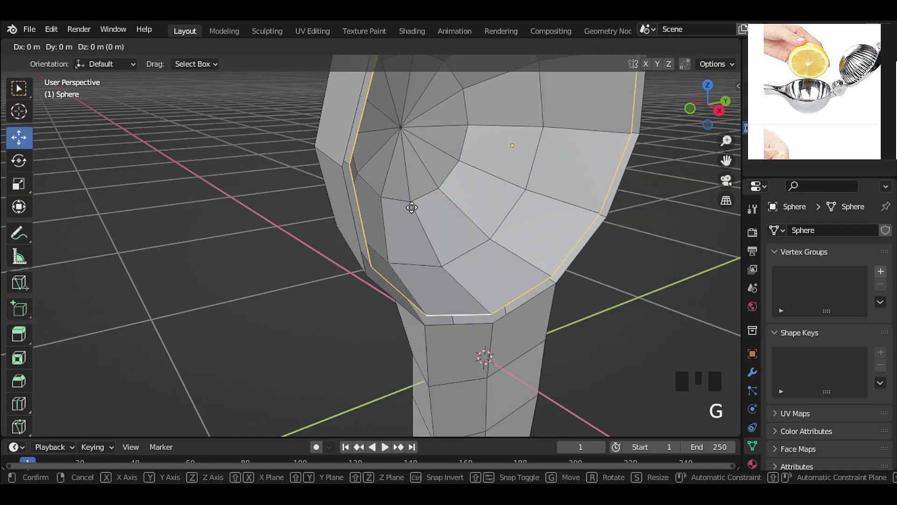
{"action": "left_click", "coordinate": [361, 250]}
{"action": "left_click", "coordinate": [478, 46]}
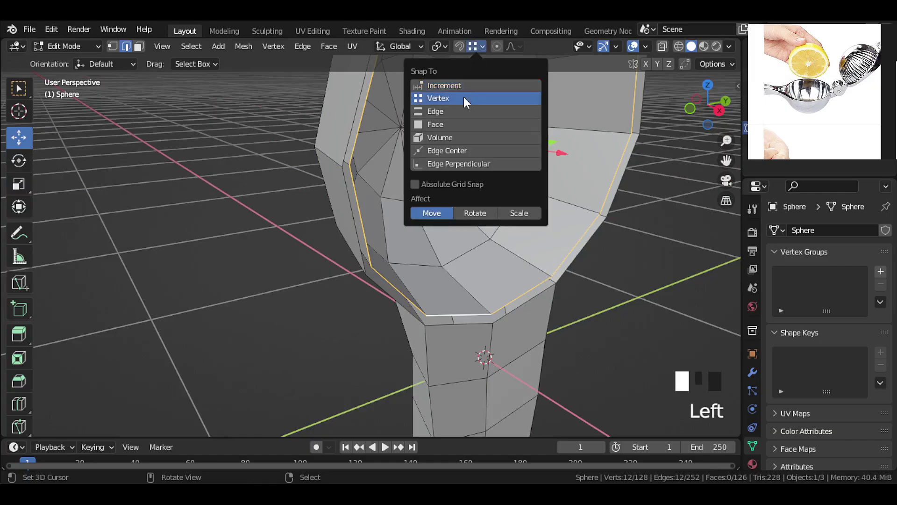
{"action": "middle_click_drag", "start_coordinate": [421, 224], "coordinate": [370, 210], "text": "shift"}
{"action": "scroll", "coordinate": [373, 214], "scroll_direction": "up", "scroll_amount": 2}
{"action": "key", "text": "g"}
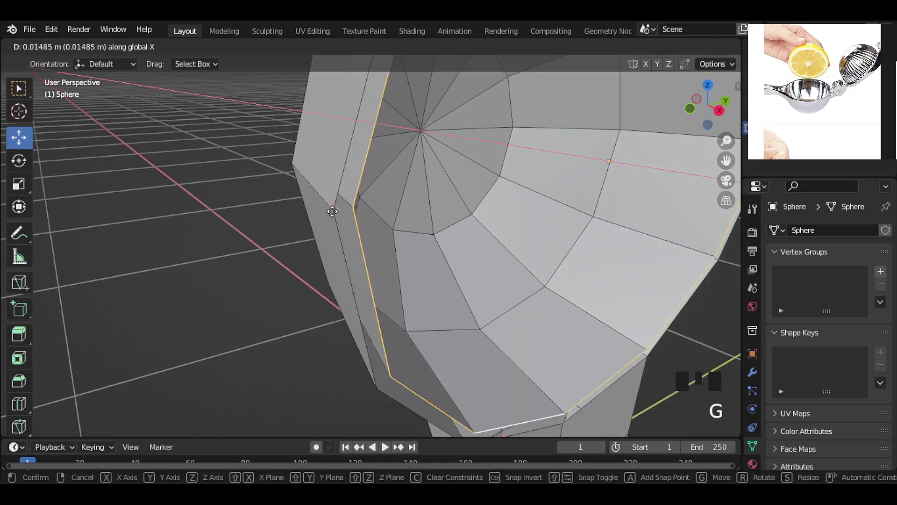
- Fill faces all the way around between the bowl's inner and outer rim edges to close the wall
{"action": "right_click", "coordinate": [438, 134]}
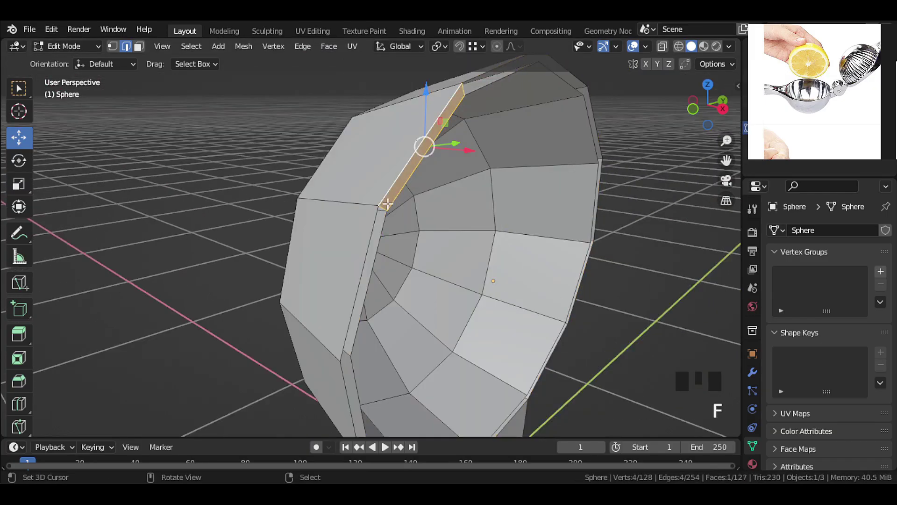
{"action": "key", "text": "f"}
{"action": "key", "text": "f"}
{"action": "key", "text": "f"}
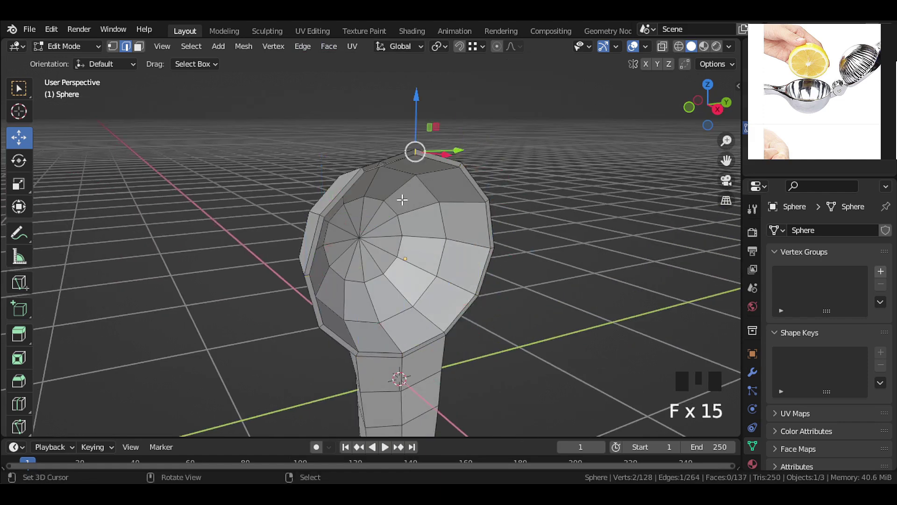
{"action": "key", "text": "f"}
- Add a Subdivision Surface modifier to the squeezer and set its viewport level to 2
{"action": "middle_click_drag", "start_coordinate": [402, 200], "coordinate": [698, 311]}
{"action": "left_click", "coordinate": [754, 372]}
{"action": "left_click", "coordinate": [820, 236]}
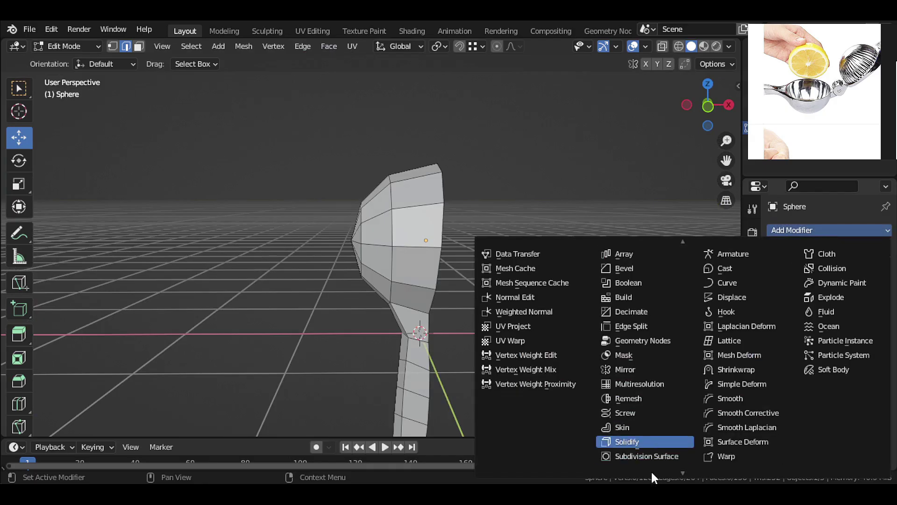
{"action": "left_click", "coordinate": [664, 409]}
{"action": "middle_click_drag", "start_coordinate": [420, 341], "coordinate": [608, 300]}
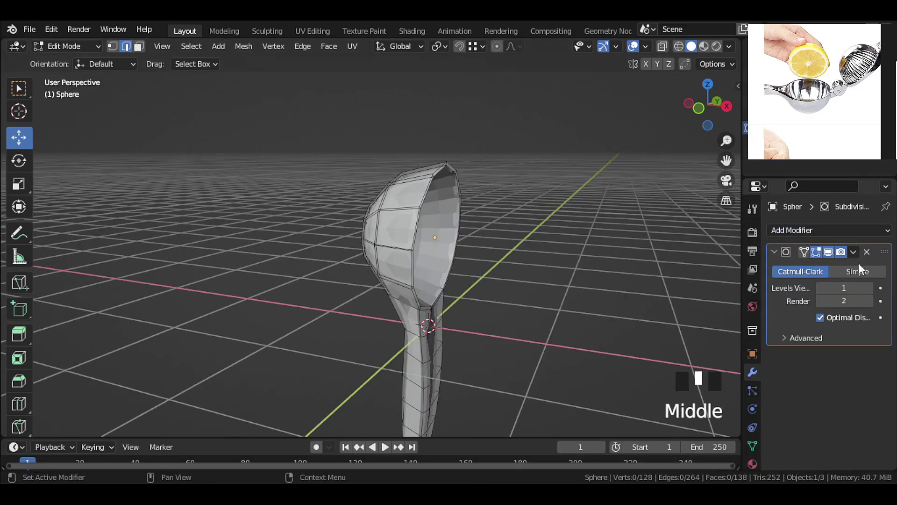
{"action": "left_click", "coordinate": [871, 287]}
- Show the Face Orientation overlay and recalculate the normals of the whole mesh to the outside
{"action": "key", "text": "Tab"}
{"action": "middle_click_drag", "start_coordinate": [503, 248], "coordinate": [490, 260]}
{"action": "scroll", "coordinate": [300, 195], "scroll_direction": "up", "scroll_amount": 3}
{"action": "middle_click_drag", "start_coordinate": [300, 195], "coordinate": [394, 206], "text": "shift"}
{"action": "left_click", "coordinate": [646, 47]}
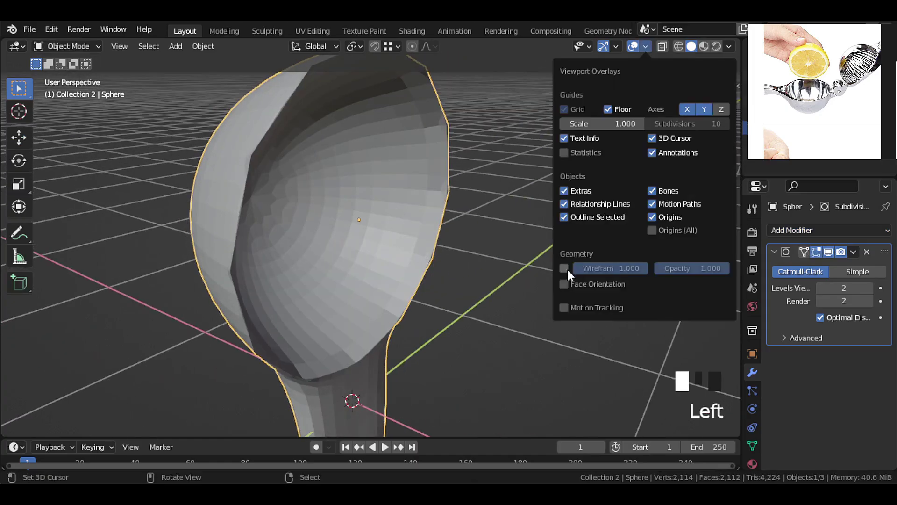
{"action": "left_click", "coordinate": [563, 284]}
{"action": "key", "text": "Tab"}
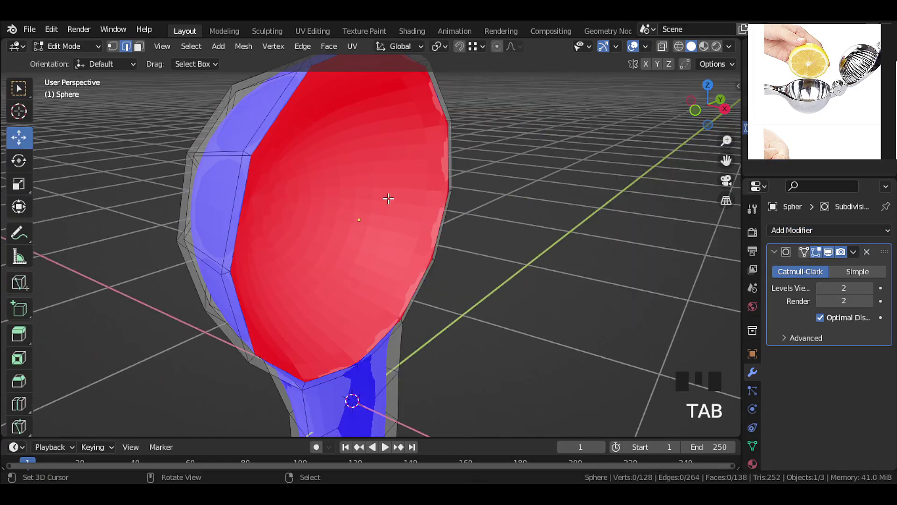
{"action": "key", "text": "a"}
{"action": "key", "text": "shift+n"}
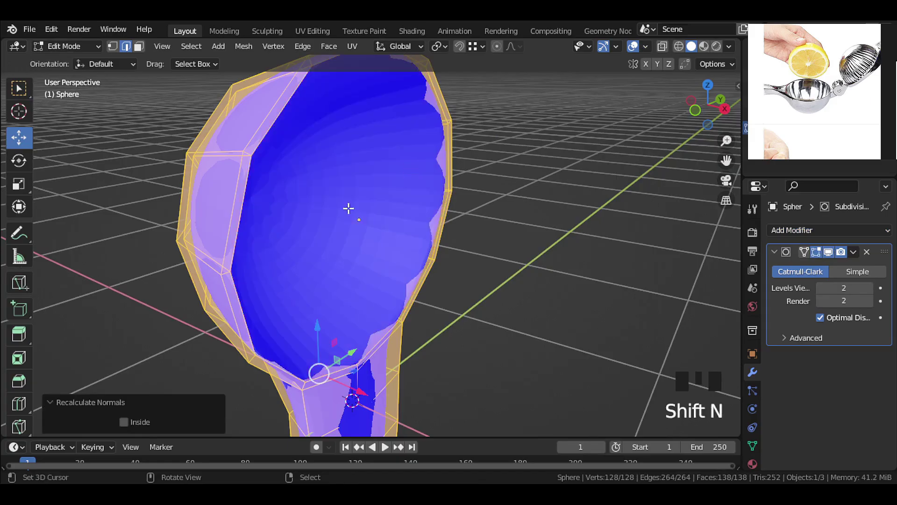
- Turn off the Face Orientation overlay, return to Object Mode and inspect the smoothed bowl
{"action": "scroll", "coordinate": [346, 219], "scroll_direction": "down", "scroll_amount": 5}
{"action": "scroll", "coordinate": [402, 271], "scroll_direction": "up", "scroll_amount": 4}
{"action": "left_click", "coordinate": [646, 46]}
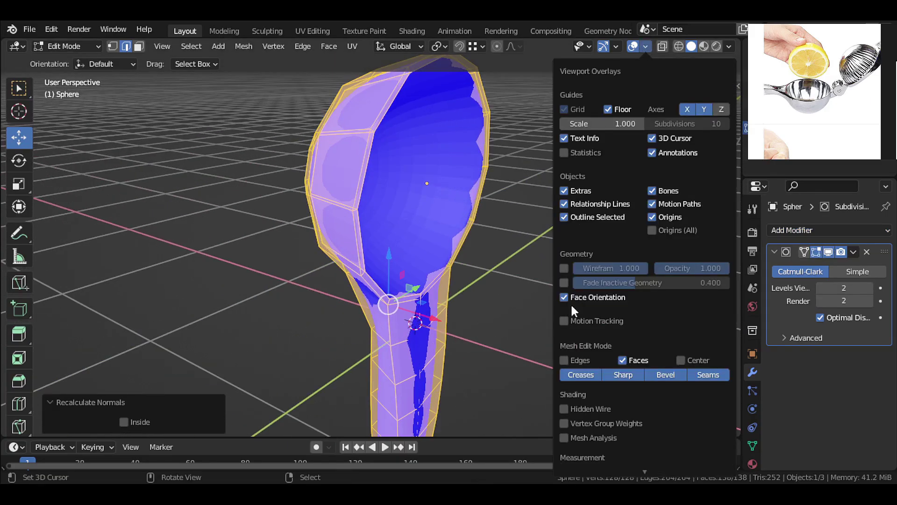
{"action": "left_click", "coordinate": [567, 300]}
{"action": "key", "text": "Tab"}
{"action": "scroll", "coordinate": [238, 211], "scroll_direction": "up", "scroll_amount": 2}
{"action": "middle_click_drag", "start_coordinate": [239, 211], "coordinate": [374, 220]}
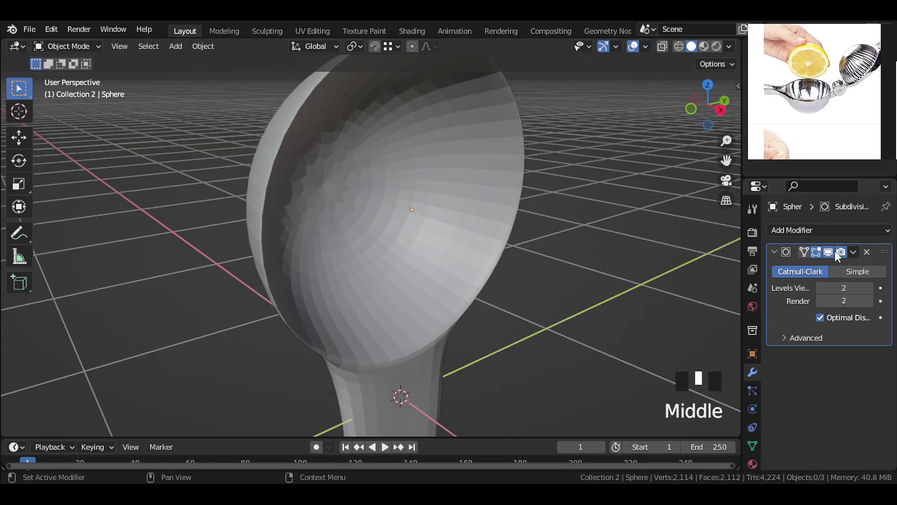
- Hide the subdivision in the viewport and select all the faces inside the bowl
{"action": "left_click", "coordinate": [832, 251]}
{"action": "scroll", "coordinate": [439, 262], "scroll_direction": "down", "scroll_amount": 3}
{"action": "middle_click_drag", "start_coordinate": [440, 263], "coordinate": [450, 201]}
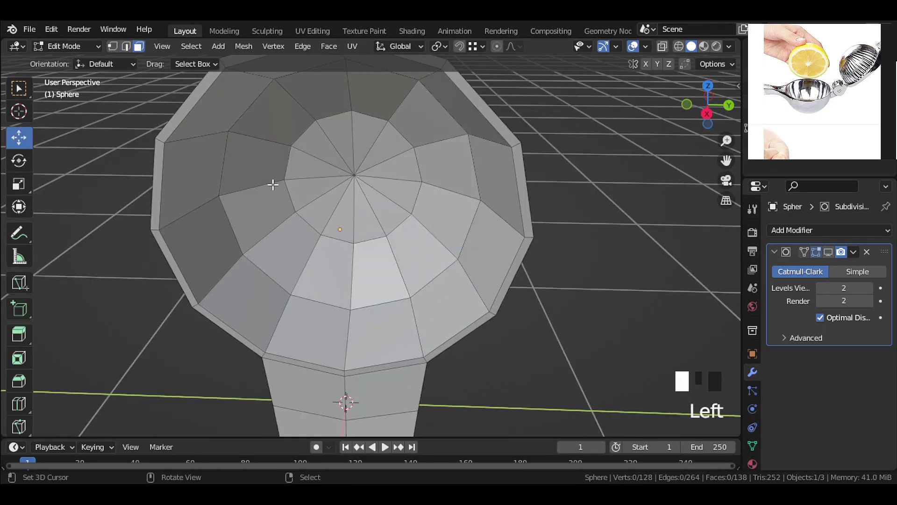
{"action": "right_click", "coordinate": [308, 306], "text": "alt"}
{"action": "right_click", "coordinate": [321, 248], "text": "alt+shift"}
{"action": "left_click", "coordinate": [392, 201]}
{"action": "key", "text": "ctrl+z"}
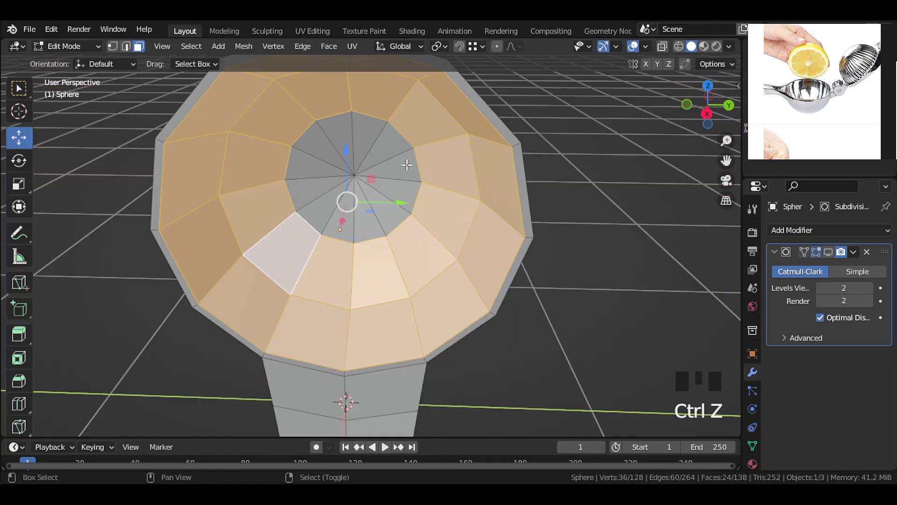
{"action": "middle_click_drag", "start_coordinate": [415, 186], "coordinate": [472, 187]}
{"action": "right_click", "coordinate": [341, 197], "text": "alt+shift"}
- Extend the selection to the rim and down the handle's inner side, then duplicate these faces and separate them into their own object
{"action": "middle_click_drag", "start_coordinate": [346, 196], "coordinate": [355, 130]}
{"action": "middle_click_drag", "start_coordinate": [468, 356], "coordinate": [467, 128], "text": "shift"}
{"action": "right_click", "coordinate": [421, 302], "text": "ctrl+shift"}
{"action": "middle_click_drag", "start_coordinate": [455, 268], "coordinate": [438, 393], "text": "shift"}
{"action": "scroll", "coordinate": [439, 393], "scroll_direction": "down", "scroll_amount": 1}
{"action": "middle_click_drag", "start_coordinate": [444, 94], "coordinate": [433, 269], "text": "shift"}
{"action": "middle_click_drag", "start_coordinate": [437, 222], "coordinate": [498, 264]}
{"action": "right_click", "coordinate": [486, 268]}
{"action": "left_click", "coordinate": [490, 267]}
{"action": "scroll", "coordinate": [465, 259], "scroll_direction": "up", "scroll_amount": 2}
{"action": "key", "text": "Tab"}
- Offset the separated piece from the original by moving it about 0.004 m along X, then nudge it once more
{"action": "right_click", "coordinate": [465, 260]}
{"action": "key", "text": "KP_1"}
{"action": "scroll", "coordinate": [414, 290], "scroll_direction": "up", "scroll_amount": 2}
{"action": "middle_click_drag", "start_coordinate": [414, 290], "coordinate": [397, 302]}
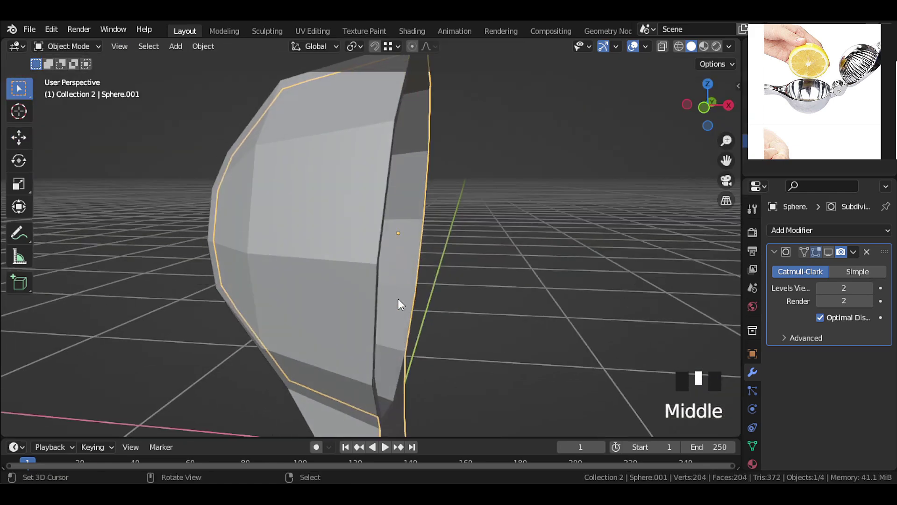
{"action": "key", "text": "g"}
{"action": "left_click", "coordinate": [421, 286]}
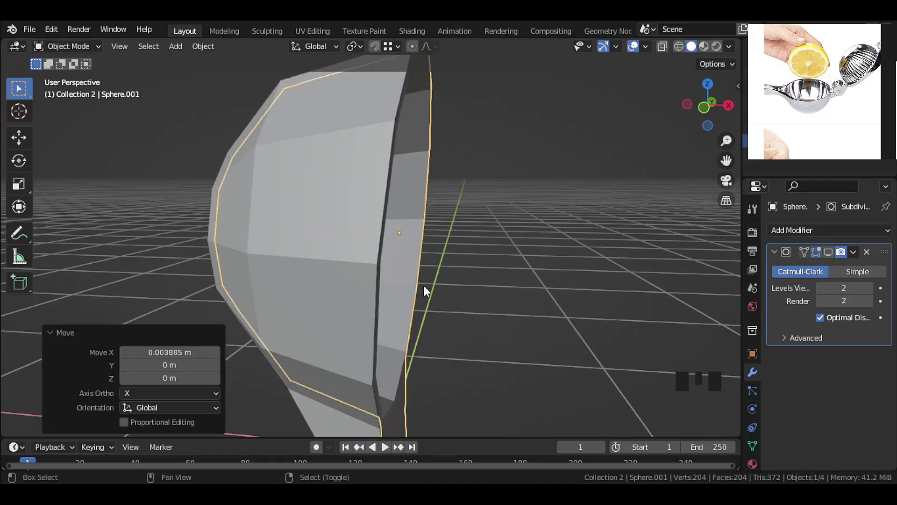
{"action": "scroll", "coordinate": [435, 283], "scroll_direction": "up", "scroll_amount": 4}
{"action": "scroll", "coordinate": [434, 283], "scroll_direction": "down", "scroll_amount": 3}
{"action": "middle_click_drag", "start_coordinate": [434, 283], "coordinate": [395, 319]}
{"action": "key", "text": "g"}
{"action": "left_click", "coordinate": [405, 316]}
- Select the two outer face rings inside the separated bowl and scale them to about 0.994 with X locked, then check in Object Mode
{"action": "key", "text": "Tab"}
{"action": "scroll", "coordinate": [395, 319], "scroll_direction": "up", "scroll_amount": 1}
{"action": "right_click", "coordinate": [294, 363], "text": "alt"}
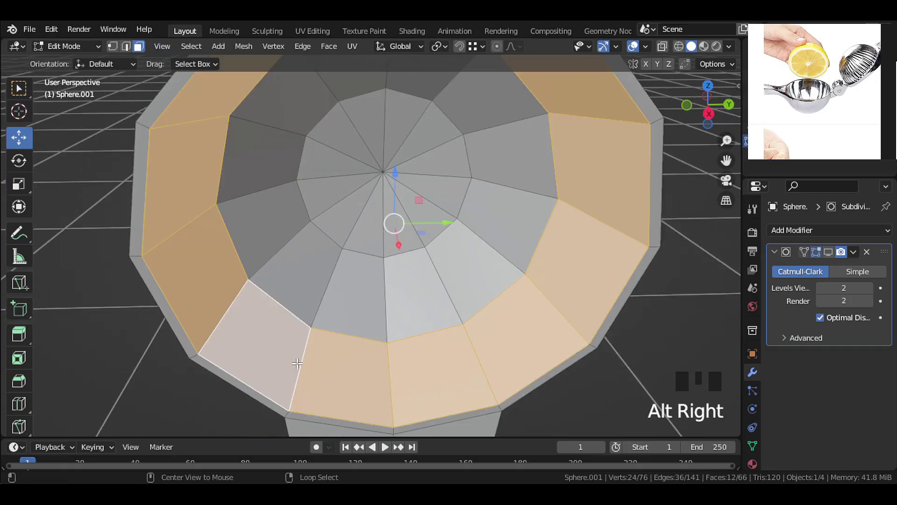
{"action": "right_click", "coordinate": [321, 293], "text": "alt+shift"}
{"action": "key", "text": "s"}
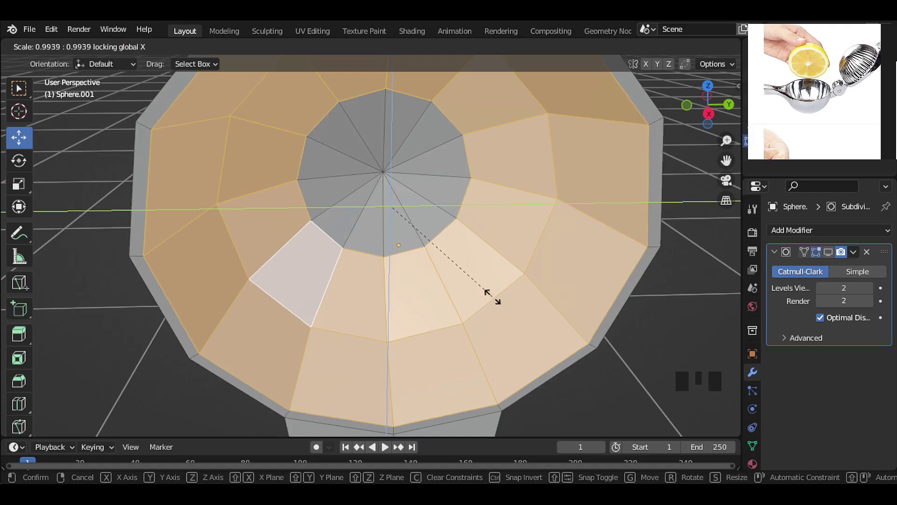
{"action": "left_click", "coordinate": [492, 297]}
{"action": "scroll", "coordinate": [573, 275], "scroll_direction": "down", "scroll_amount": 3}
{"action": "key", "text": "Tab"}
{"action": "middle_click_drag", "start_coordinate": [425, 273], "coordinate": [508, 264]}
- Select the separated piece's outer boundary edges around bowl and handle and extrude them about 0.244 m along X
{"action": "key", "text": "Tab"}
{"action": "middle_click_drag", "start_coordinate": [398, 266], "coordinate": [421, 262]}
{"action": "left_click", "coordinate": [126, 46]}
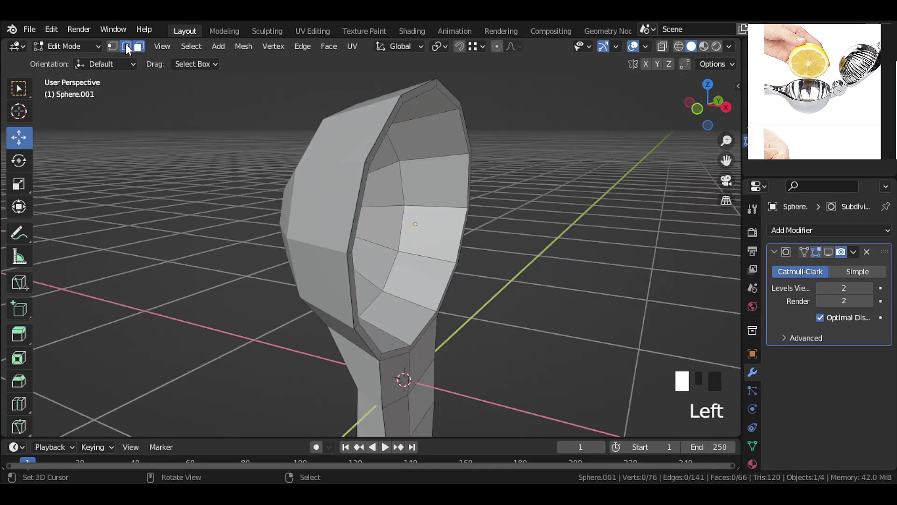
{"action": "scroll", "coordinate": [354, 183], "scroll_direction": "down", "scroll_amount": 2}
{"action": "middle_click_drag", "start_coordinate": [354, 183], "coordinate": [342, 272]}
{"action": "scroll", "coordinate": [363, 244], "scroll_direction": "up", "scroll_amount": 2}
{"action": "right_click", "coordinate": [363, 389], "text": "alt+shift"}
{"action": "scroll", "coordinate": [364, 389], "scroll_direction": "down", "scroll_amount": 2}
{"action": "middle_click_drag", "start_coordinate": [363, 390], "coordinate": [435, 331], "text": "shift"}
{"action": "key", "text": "KP_3"}
{"action": "key", "text": "KP_1"}
{"action": "scroll", "coordinate": [427, 335], "scroll_direction": "up", "scroll_amount": 2}
{"action": "scroll", "coordinate": [436, 331], "scroll_direction": "down", "scroll_amount": 1}
{"action": "key", "text": "e"}
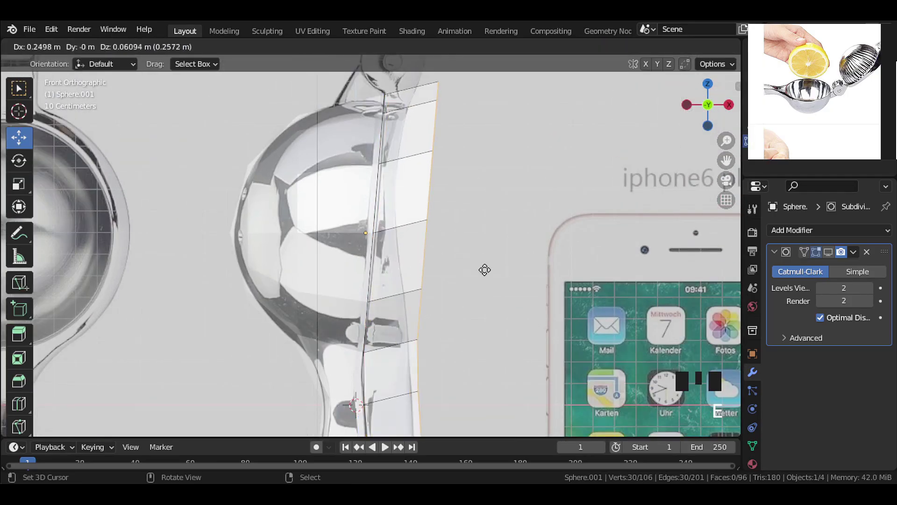
{"action": "left_click", "coordinate": [542, 287]}
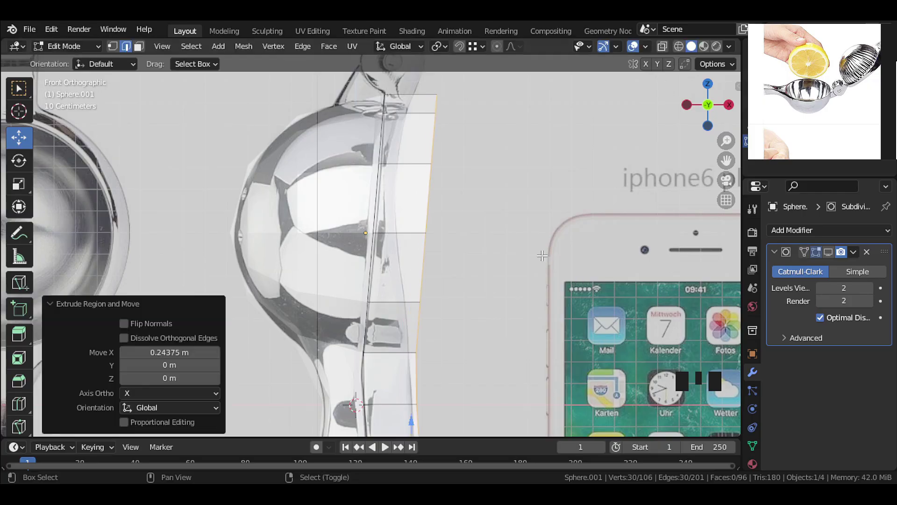
- Show the mesh in see-through wireframe and move the two uppermost extruded vertices along X onto the reference outline near the hinge
{"action": "scroll", "coordinate": [491, 324], "scroll_direction": "up", "scroll_amount": 4}
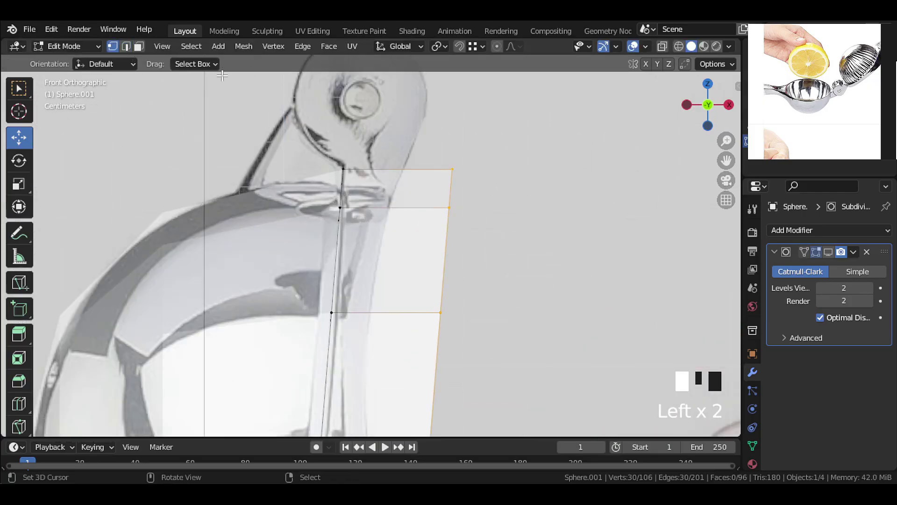
{"action": "key", "text": "shift+z"}
{"action": "left_click_drag", "start_coordinate": [488, 163], "coordinate": [496, 174]}
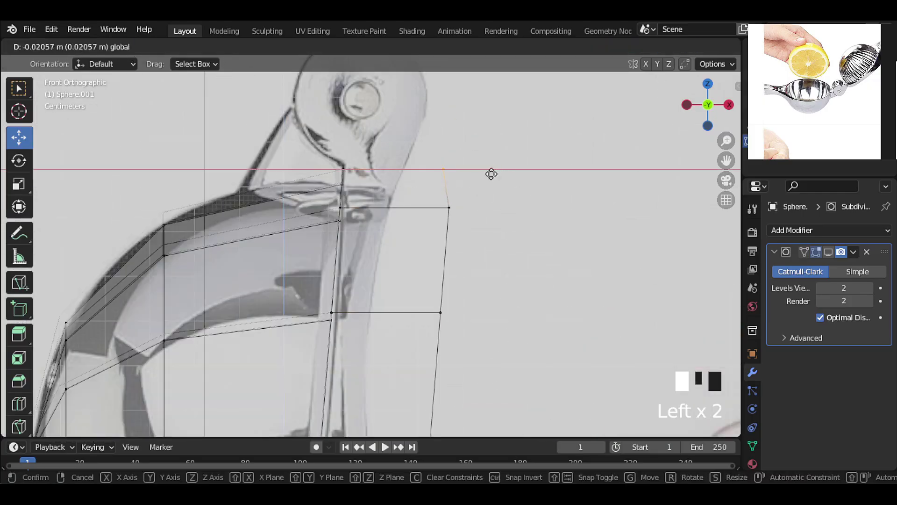
{"action": "left_click", "coordinate": [449, 207]}
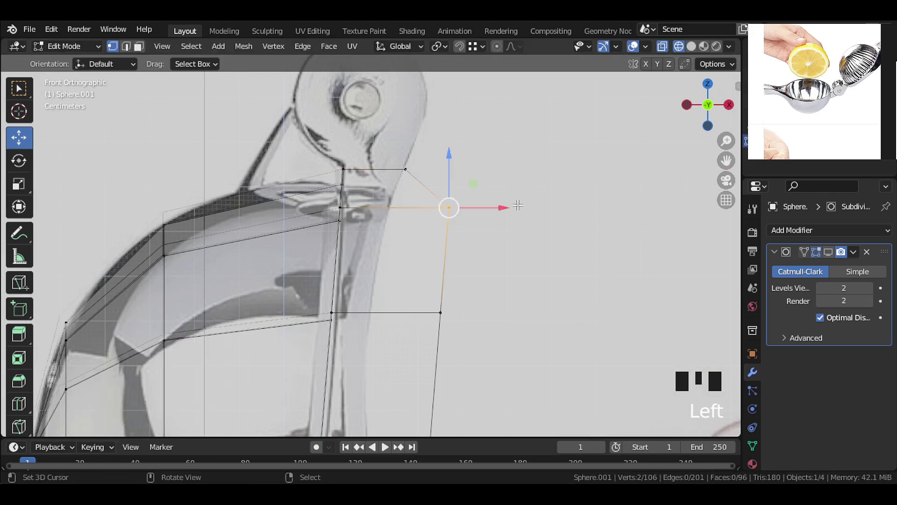
{"action": "left_click_drag", "start_coordinate": [503, 208], "coordinate": [464, 208]}
- Align the extruded vertices beside the middle and lower bowl with the reference outline by moving them along X
{"action": "left_click_drag", "start_coordinate": [423, 294], "coordinate": [415, 316]}
{"action": "middle_click_drag", "start_coordinate": [472, 412], "coordinate": [519, 224], "text": "shift"}
{"action": "scroll", "coordinate": [526, 296], "scroll_direction": "up", "scroll_amount": 2}
{"action": "left_click_drag", "start_coordinate": [460, 250], "coordinate": [495, 285]}
{"action": "left_click_drag", "start_coordinate": [521, 269], "coordinate": [450, 265]}
{"action": "middle_click_drag", "start_coordinate": [458, 384], "coordinate": [439, 159], "text": "shift"}
{"action": "left_click_drag", "start_coordinate": [418, 175], "coordinate": [442, 192]}
{"action": "scroll", "coordinate": [441, 201], "scroll_direction": "down", "scroll_amount": 2}
- Shift the extruded vertices below the bowl and along the upper handle along X to fit the reference edge
{"action": "middle_click_drag", "start_coordinate": [444, 261], "coordinate": [438, 201], "text": "shift"}
{"action": "scroll", "coordinate": [437, 203], "scroll_direction": "up", "scroll_amount": 2}
{"action": "left_click_drag", "start_coordinate": [456, 206], "coordinate": [441, 206]}
{"action": "left_click_drag", "start_coordinate": [451, 313], "coordinate": [441, 313]}
{"action": "scroll", "coordinate": [433, 317], "scroll_direction": "down", "scroll_amount": 2}
{"action": "left_click_drag", "start_coordinate": [427, 253], "coordinate": [409, 252]}
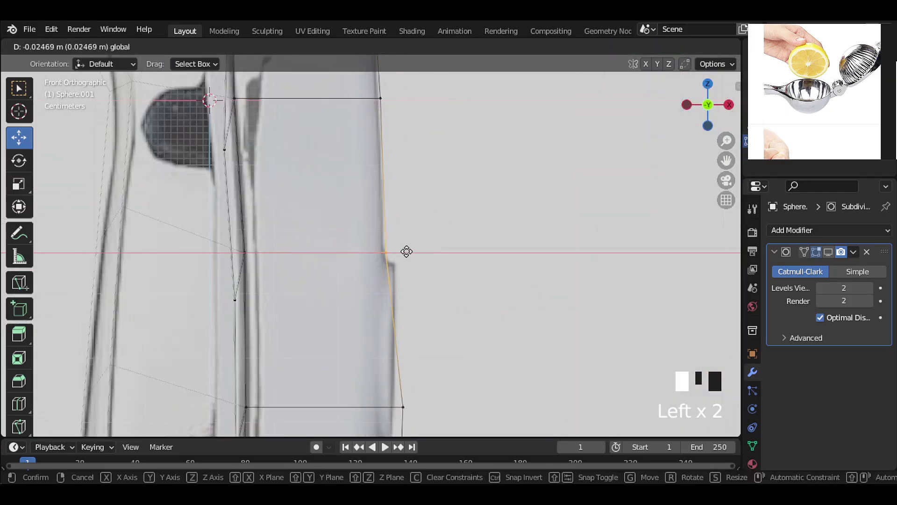
{"action": "middle_click_drag", "start_coordinate": [423, 397], "coordinate": [400, 246], "text": "shift"}
{"action": "left_click_drag", "start_coordinate": [365, 238], "coordinate": [397, 271]}
{"action": "left_click_drag", "start_coordinate": [427, 258], "coordinate": [413, 259]}
- Fit the extruded vertices along the middle of the handle to the reference outline, moving each along X
{"action": "middle_click_drag", "start_coordinate": [393, 416], "coordinate": [385, 304], "text": "shift"}
{"action": "scroll", "coordinate": [384, 304], "scroll_direction": "up", "scroll_amount": 2}
{"action": "left_click_drag", "start_coordinate": [356, 300], "coordinate": [388, 330]}
{"action": "left_click_drag", "start_coordinate": [421, 313], "coordinate": [388, 311]}
{"action": "left_click_drag", "start_coordinate": [330, 78], "coordinate": [381, 98]}
{"action": "middle_click_drag", "start_coordinate": [374, 407], "coordinate": [410, 151], "text": "shift"}
{"action": "left_click_drag", "start_coordinate": [362, 264], "coordinate": [398, 299]}
{"action": "left_click_drag", "start_coordinate": [412, 282], "coordinate": [372, 281]}
- Pull the extruded vertices on the lower handle along X onto the curved reference outline
{"action": "scroll", "coordinate": [371, 280], "scroll_direction": "down", "scroll_amount": 3}
{"action": "middle_click_drag", "start_coordinate": [415, 309], "coordinate": [453, 125], "text": "shift"}
{"action": "scroll", "coordinate": [404, 281], "scroll_direction": "up", "scroll_amount": 2}
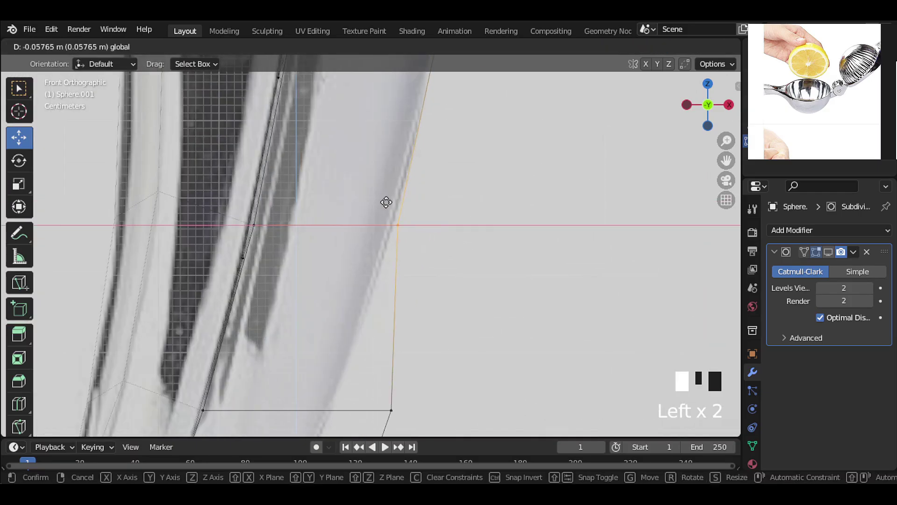
{"action": "left_click_drag", "start_coordinate": [410, 207], "coordinate": [405, 208]}
{"action": "middle_click_drag", "start_coordinate": [407, 430], "coordinate": [533, 240], "text": "shift"}
{"action": "left_click_drag", "start_coordinate": [495, 199], "coordinate": [533, 238]}
{"action": "left_click_drag", "start_coordinate": [557, 218], "coordinate": [500, 219]}
- Position the extruded vertices at the handle's end along X and Z to match the reference tip
{"action": "middle_click_drag", "start_coordinate": [470, 396], "coordinate": [497, 276], "text": "shift"}
{"action": "scroll", "coordinate": [497, 276], "scroll_direction": "up", "scroll_amount": 2}
{"action": "left_click_drag", "start_coordinate": [509, 281], "coordinate": [431, 280]}
{"action": "left_click_drag", "start_coordinate": [503, 321], "coordinate": [464, 321]}
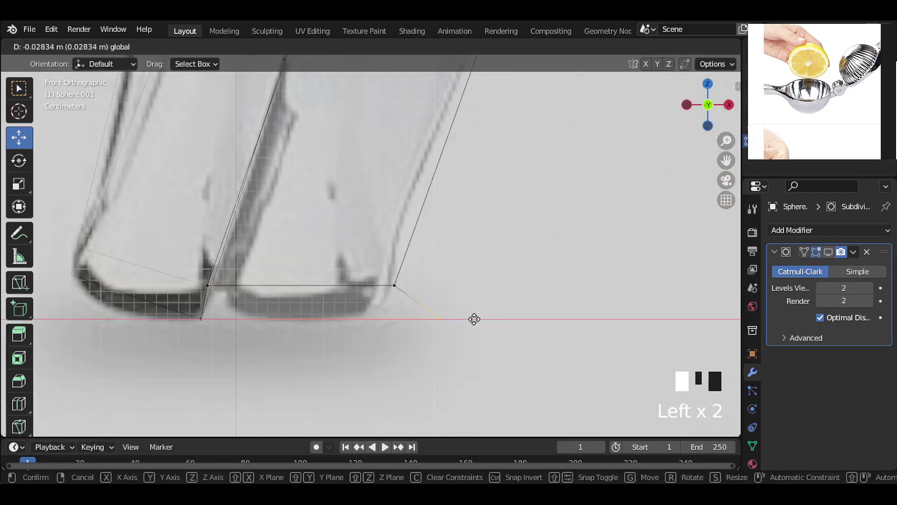
{"action": "left_click", "coordinate": [470, 314]}
{"action": "left_click", "coordinate": [395, 286]}
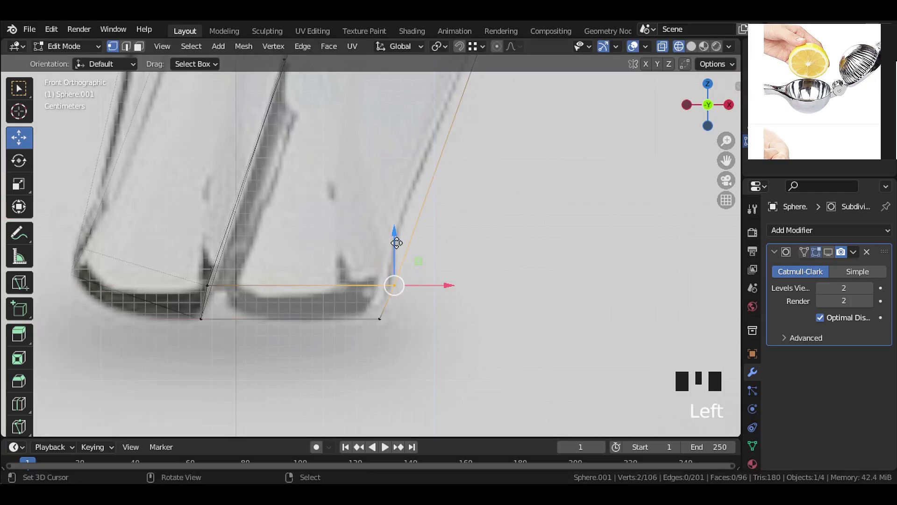
{"action": "left_click_drag", "start_coordinate": [395, 230], "coordinate": [395, 231]}
{"action": "left_click_drag", "start_coordinate": [432, 278], "coordinate": [435, 278]}
{"action": "left_click", "coordinate": [380, 319]}
{"action": "left_click_drag", "start_coordinate": [420, 320], "coordinate": [419, 321]}
{"action": "left_click_drag", "start_coordinate": [378, 280], "coordinate": [378, 280]}
- Refine the vertices above the handle's end with small moves along X to smooth the outline
{"action": "scroll", "coordinate": [418, 280], "scroll_direction": "down", "scroll_amount": 1}
{"action": "middle_click_drag", "start_coordinate": [484, 99], "coordinate": [491, 327], "text": "shift"}
{"action": "left_click_drag", "start_coordinate": [492, 327], "coordinate": [449, 302]}
{"action": "scroll", "coordinate": [517, 254], "scroll_direction": "down", "scroll_amount": 3}
{"action": "middle_click_drag", "start_coordinate": [517, 140], "coordinate": [486, 328], "text": "shift"}
{"action": "left_click", "coordinate": [470, 329]}
{"action": "left_click_drag", "start_coordinate": [508, 329], "coordinate": [505, 329]}
- Try readjusting the extruded vertices beside the bowl and undo the last changes
{"action": "middle_click_drag", "start_coordinate": [486, 84], "coordinate": [437, 421], "text": "shift"}
{"action": "left_click_drag", "start_coordinate": [384, 211], "coordinate": [441, 174]}
{"action": "left_click", "coordinate": [409, 318]}
{"action": "key", "text": "ctrl+z"}
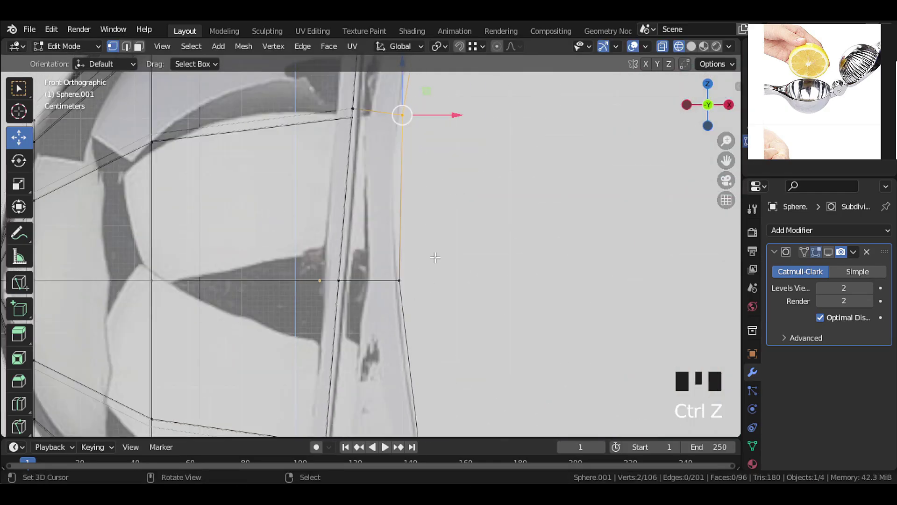
{"action": "scroll", "coordinate": [426, 163], "scroll_direction": "down", "scroll_amount": 1}
{"action": "key", "text": "ctrl+z"}
{"action": "key", "text": "ctrl+z"}
- Select all faces inside the bowl, including the centre fan, and duplicate them in place
{"action": "middle_click_drag", "start_coordinate": [426, 162], "coordinate": [349, 280]}
{"action": "scroll", "coordinate": [388, 201], "scroll_direction": "up", "scroll_amount": 3}
{"action": "right_click", "coordinate": [349, 281], "text": "alt"}
{"action": "right_click", "coordinate": [359, 219], "text": "alt+shift"}
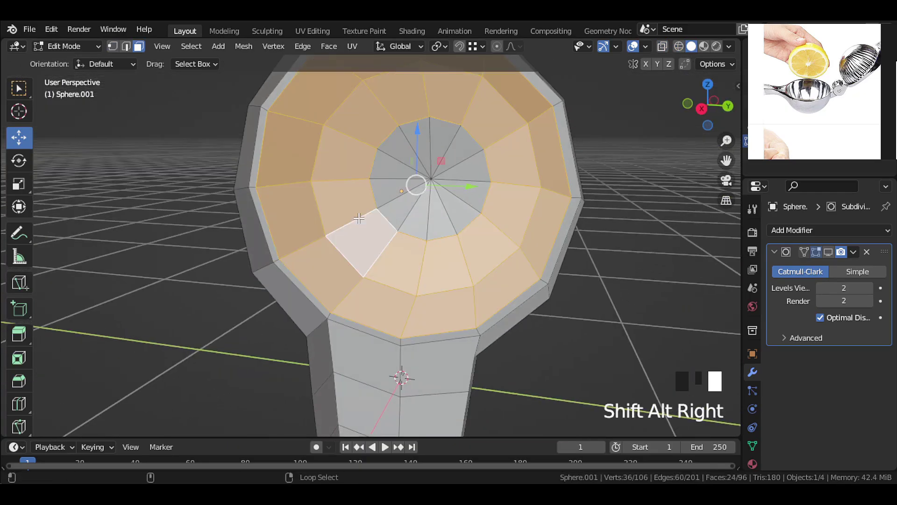
{"action": "left_click", "coordinate": [441, 194], "text": "shift"}
{"action": "scroll", "coordinate": [463, 195], "scroll_direction": "up", "scroll_amount": 1}
{"action": "scroll", "coordinate": [485, 195], "scroll_direction": "down", "scroll_amount": 2}
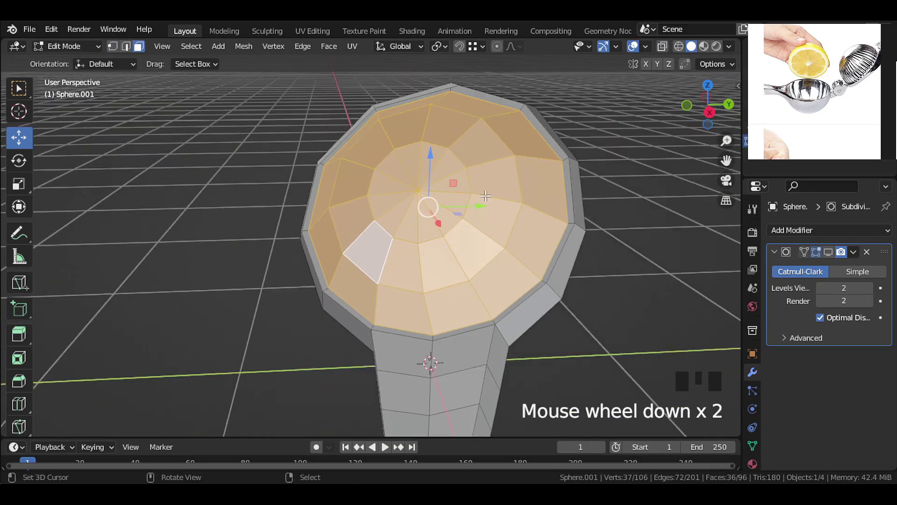
{"action": "key", "text": "shift+d"}
{"action": "right_click", "coordinate": [521, 215]}
- Scale the duplicated inner bowl faces uniformly to 0.87 using the side reference view
{"action": "key", "text": "KP_1"}
{"action": "scroll", "coordinate": [622, 182], "scroll_direction": "up", "scroll_amount": 3}
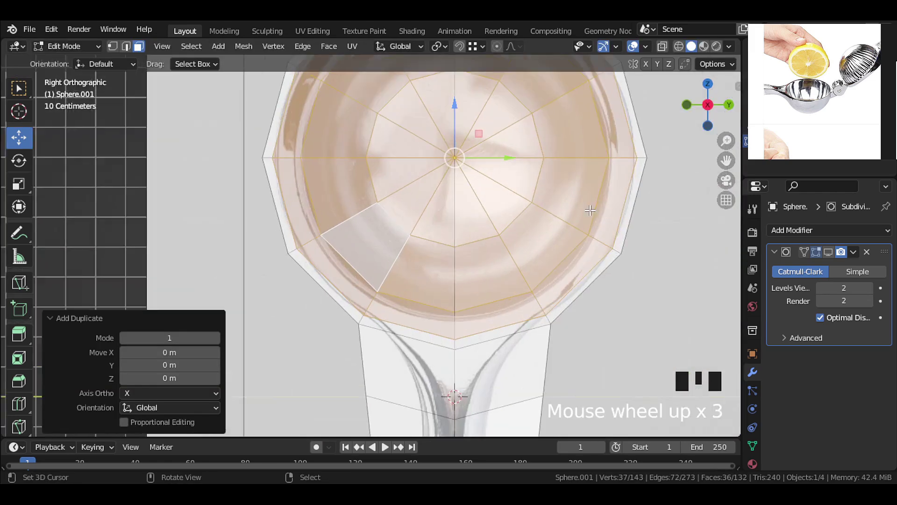
{"action": "middle_click_drag", "start_coordinate": [621, 183], "coordinate": [534, 256], "text": "shift"}
{"action": "scroll", "coordinate": [535, 256], "scroll_direction": "up", "scroll_amount": 1}
{"action": "key", "text": "s"}
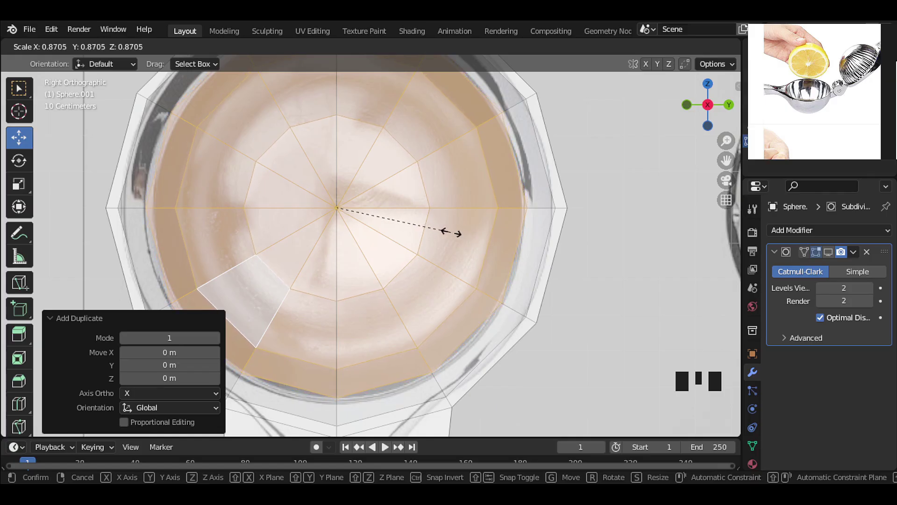
{"action": "left_click", "coordinate": [450, 232]}
{"action": "scroll", "coordinate": [451, 232], "scroll_direction": "down", "scroll_amount": 3}
{"action": "middle_click_drag", "start_coordinate": [451, 232], "coordinate": [510, 245]}
{"action": "scroll", "coordinate": [510, 246], "scroll_direction": "up", "scroll_amount": 1}
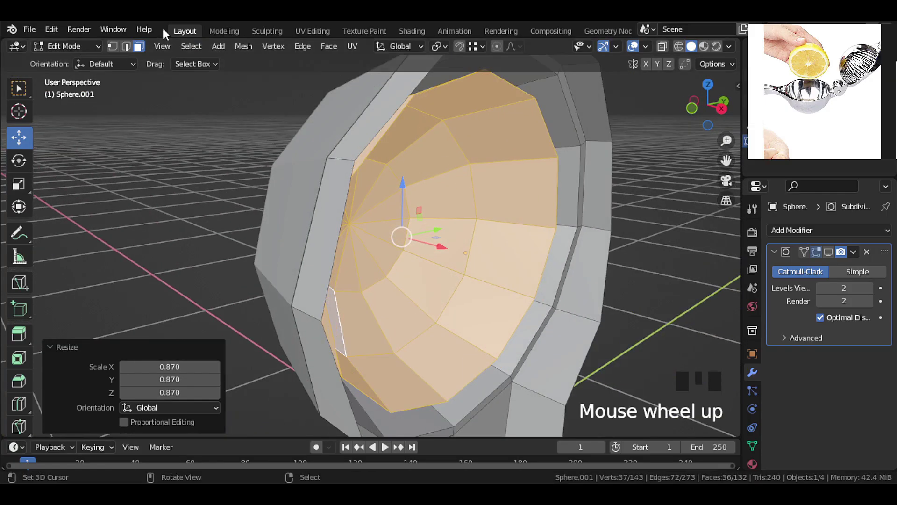
- Select the duplicated inner bowl's open edge loop and move it about 0.044 m along X
{"action": "left_click", "coordinate": [537, 100]}
{"action": "right_click", "coordinate": [536, 131], "text": "alt"}
{"action": "middle_click_drag", "start_coordinate": [537, 130], "coordinate": [443, 269]}
{"action": "key", "text": "g"}
{"action": "key", "text": "x"}
{"action": "left_click", "coordinate": [583, 145]}
- Extrude the inner bowl's open edge loop outward along X to form a narrow rim band
{"action": "scroll", "coordinate": [455, 180], "scroll_direction": "down", "scroll_amount": 2}
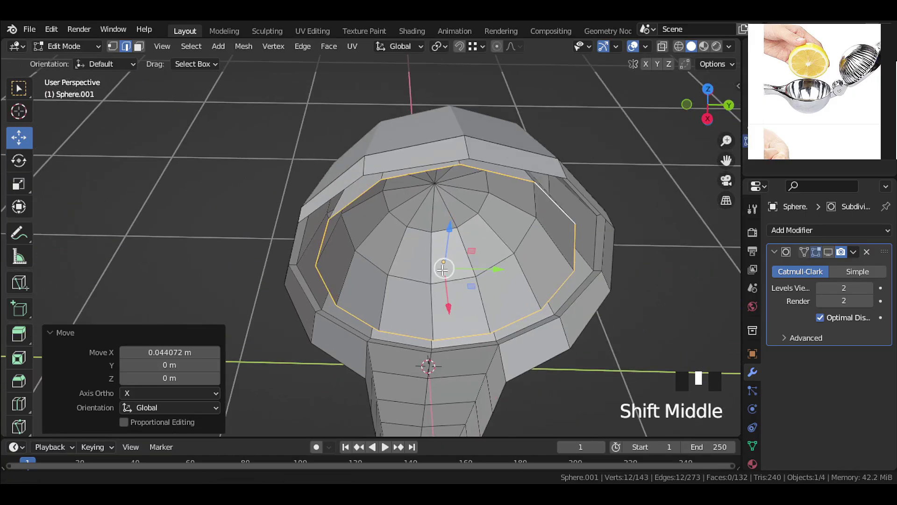
{"action": "middle_click_drag", "start_coordinate": [436, 214], "coordinate": [417, 219]}
{"action": "key", "text": "e"}
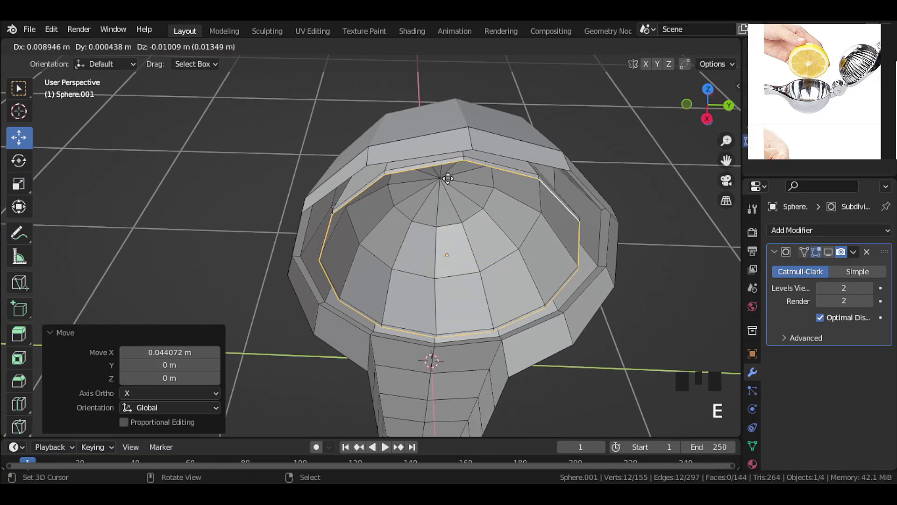
{"action": "left_click", "coordinate": [280, 272]}
- Switch to vertex selection with X mirroring enabled and try moving an upper vertex of the inner rim band
{"action": "middle_click_drag", "start_coordinate": [280, 273], "coordinate": [402, 208]}
{"action": "scroll", "coordinate": [432, 275], "scroll_direction": "up", "scroll_amount": 2}
{"action": "scroll", "coordinate": [371, 190], "scroll_direction": "up", "scroll_amount": 1}
{"action": "left_click", "coordinate": [110, 46]}
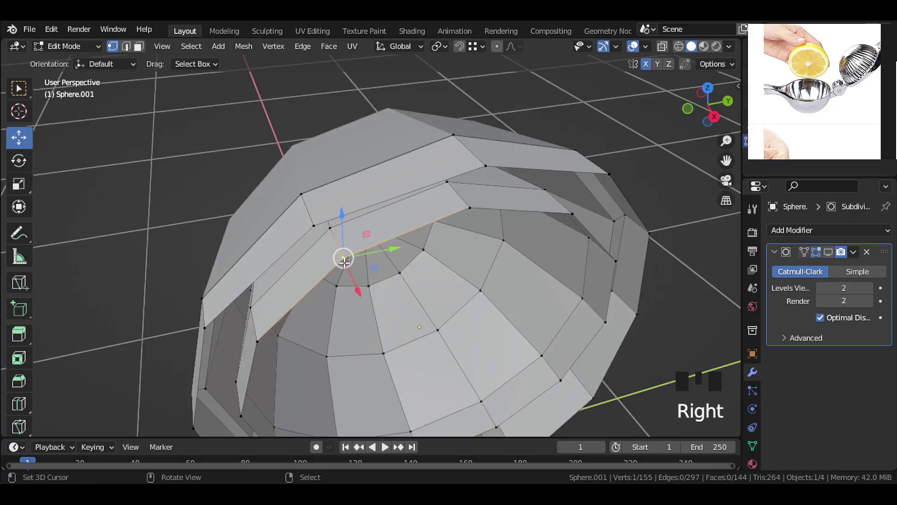
{"action": "key", "text": "g"}
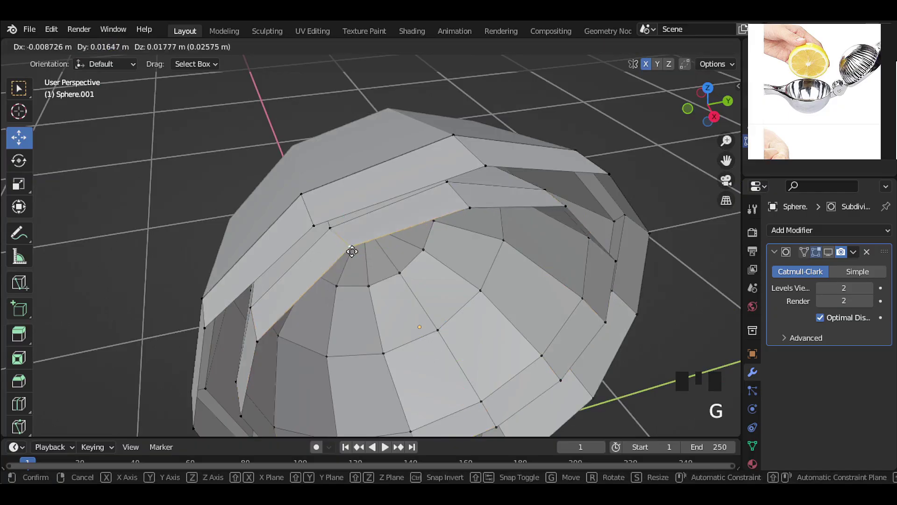
{"action": "left_click", "coordinate": [357, 262]}
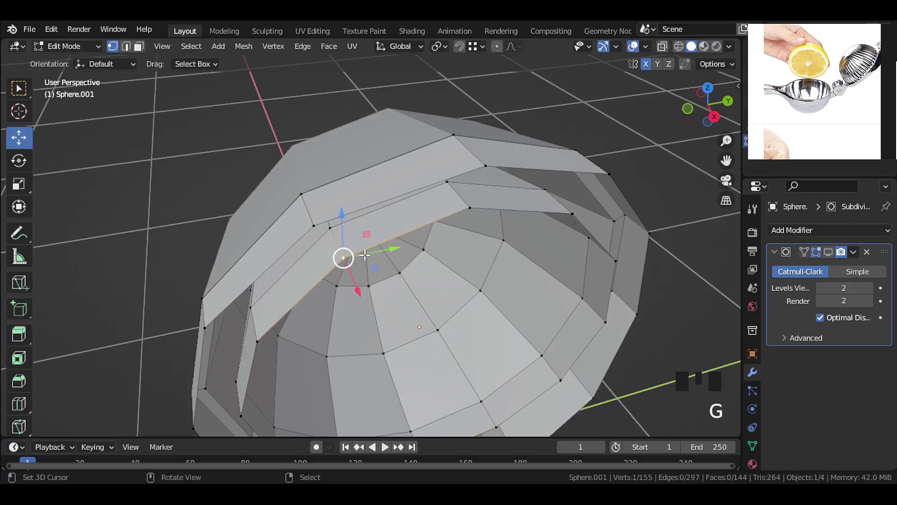
- Move an upper vertex of the inner rim band about 0.012 m along X
{"action": "scroll", "coordinate": [353, 254], "scroll_direction": "down", "scroll_amount": 1}
{"action": "middle_click_drag", "start_coordinate": [353, 254], "coordinate": [467, 251]}
{"action": "right_click", "coordinate": [399, 272]}
{"action": "key", "text": "g"}
{"action": "left_click", "coordinate": [394, 252]}
{"action": "scroll", "coordinate": [517, 240], "scroll_direction": "down", "scroll_amount": 1}
{"action": "key", "text": "g"}
{"action": "left_click", "coordinate": [395, 240]}
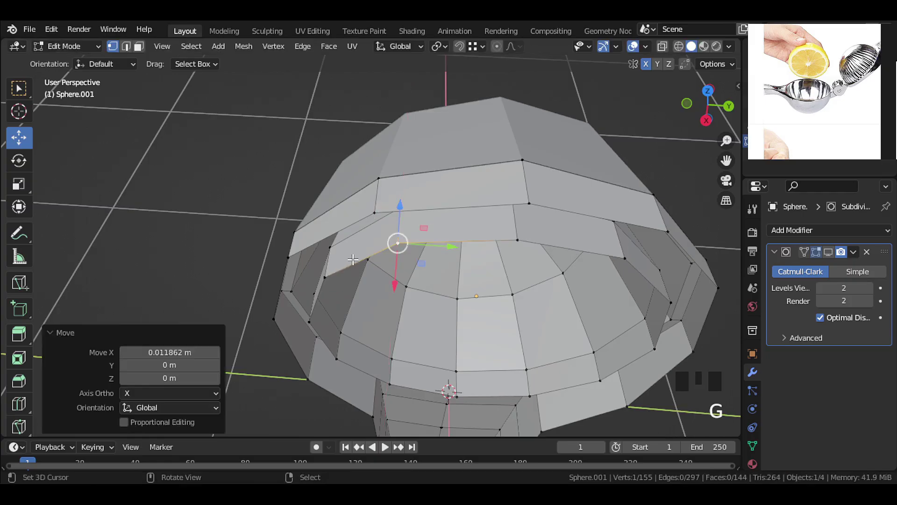
- Move the inner rim band's vertices further down the bowl's side outward along X
{"action": "scroll", "coordinate": [563, 159], "scroll_direction": "up", "scroll_amount": 2}
{"action": "middle_click_drag", "start_coordinate": [562, 159], "coordinate": [450, 178], "text": "shift"}
{"action": "key", "text": "g"}
{"action": "key", "text": "x"}
{"action": "left_click", "coordinate": [367, 257]}
{"action": "right_click", "coordinate": [424, 259]}
{"action": "key", "text": "g"}
{"action": "key", "text": "x"}
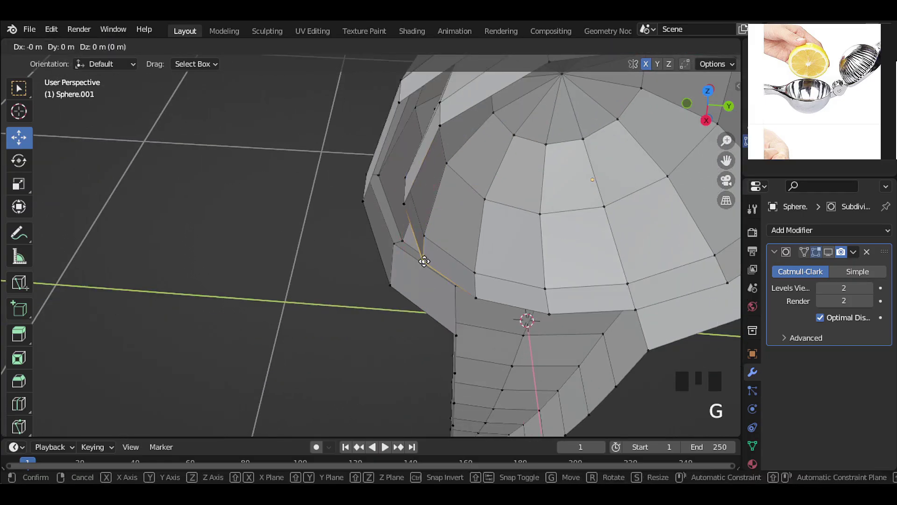
{"action": "left_click", "coordinate": [420, 276]}
- Move the inner rim band's vertices at the handle joint along X, about 0.094 m beside the centre and 0.099 m at it
{"action": "right_click", "coordinate": [391, 276]}
{"action": "key", "text": "g"}
{"action": "key", "text": "x"}
{"action": "left_click", "coordinate": [363, 309]}
{"action": "scroll", "coordinate": [571, 256], "scroll_direction": "down", "scroll_amount": 2}
{"action": "middle_click_drag", "start_coordinate": [570, 256], "coordinate": [473, 294]}
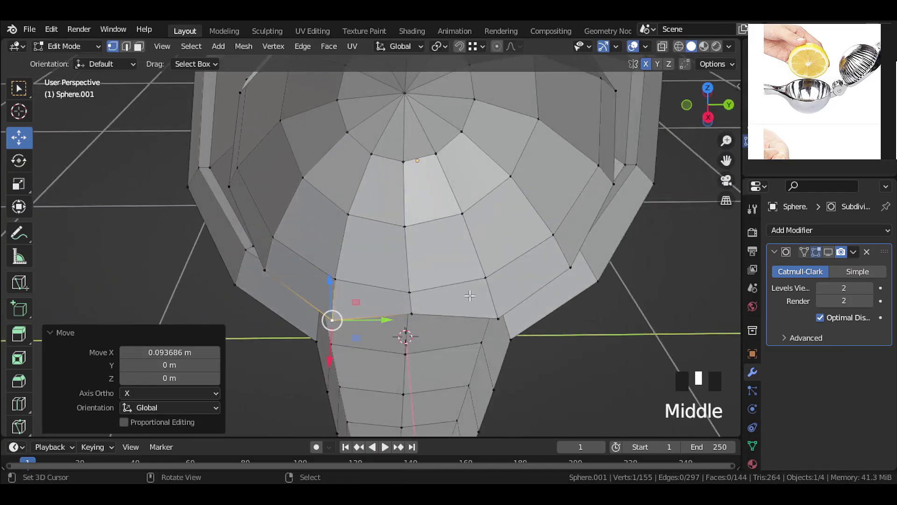
{"action": "scroll", "coordinate": [473, 294], "scroll_direction": "up", "scroll_amount": 1}
{"action": "right_click", "coordinate": [470, 296]}
{"action": "key", "text": "g"}
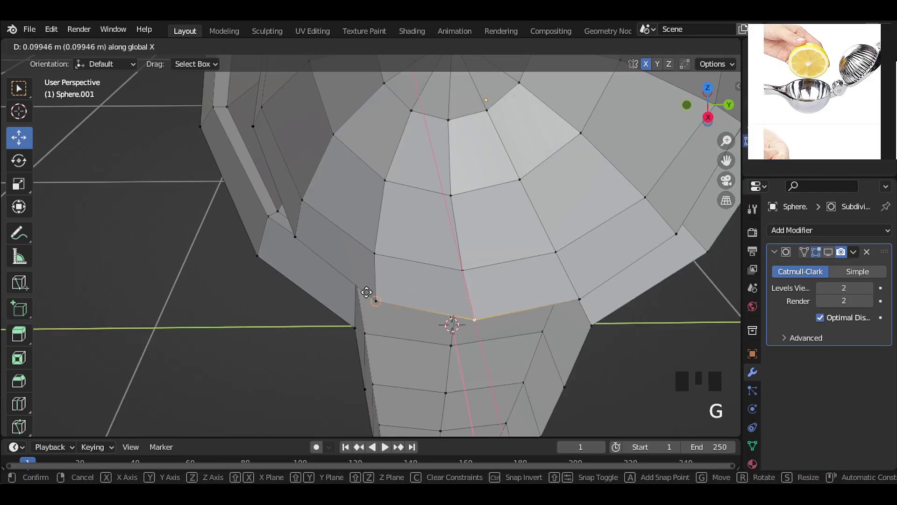
{"action": "left_click", "coordinate": [367, 292]}
- Fill the open band between the bowl's outer rim edge and inner rim edge with faces in edge selection mode
{"action": "scroll", "coordinate": [367, 292], "scroll_direction": "down", "scroll_amount": 2}
{"action": "scroll", "coordinate": [365, 131], "scroll_direction": "up", "scroll_amount": 3}
{"action": "middle_click_drag", "start_coordinate": [365, 131], "coordinate": [356, 217], "text": "shift"}
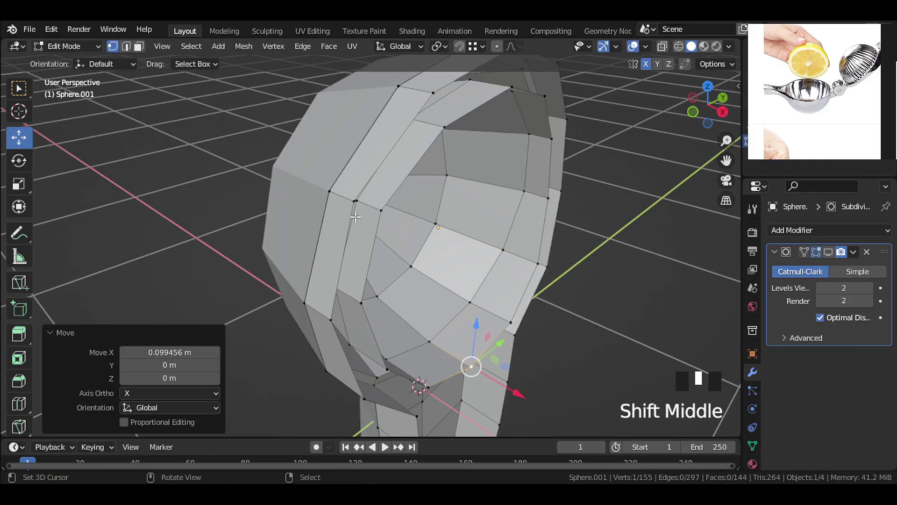
{"action": "left_click", "coordinate": [126, 47]}
{"action": "scroll", "coordinate": [514, 154], "scroll_direction": "down", "scroll_amount": 3}
{"action": "middle_click_drag", "start_coordinate": [524, 152], "coordinate": [497, 162]}
{"action": "middle_click_drag", "start_coordinate": [416, 166], "coordinate": [392, 165]}
{"action": "right_click", "coordinate": [390, 164]}
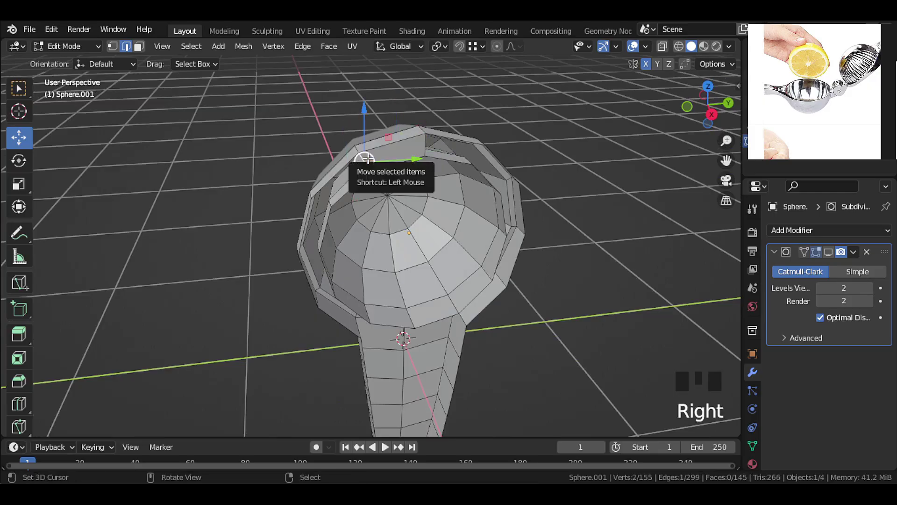
{"action": "scroll", "coordinate": [372, 158], "scroll_direction": "down", "scroll_amount": 2}
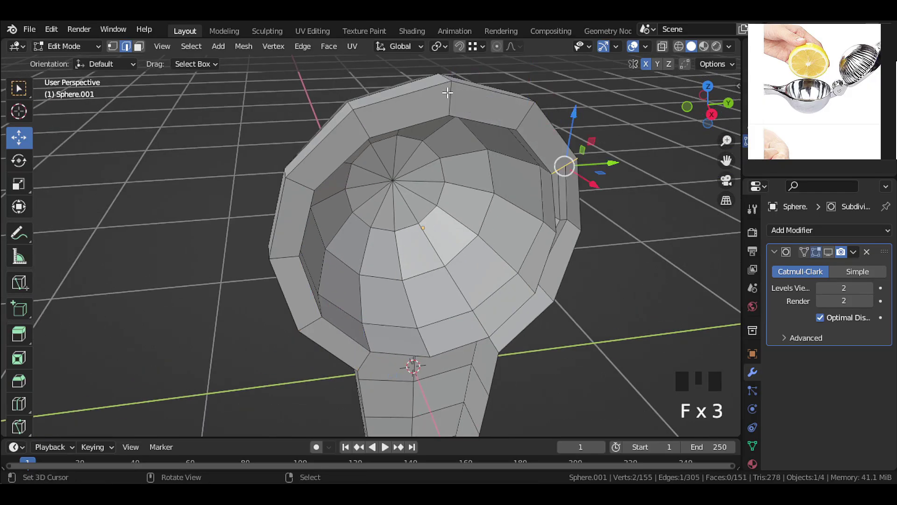
{"action": "middle_click_drag", "start_coordinate": [447, 100], "coordinate": [516, 218]}
{"action": "scroll", "coordinate": [519, 215], "scroll_direction": "down", "scroll_amount": 3}
{"action": "middle_click_drag", "start_coordinate": [524, 220], "coordinate": [501, 263], "text": "shift"}
- Try scaling the bowl's inner rim loop against the reference image in the right side view
{"action": "left_click", "coordinate": [139, 46]}
{"action": "key", "text": "KP_3"}
{"action": "scroll", "coordinate": [472, 187], "scroll_direction": "up", "scroll_amount": 4}
{"action": "middle_click_drag", "start_coordinate": [505, 164], "coordinate": [461, 219], "text": "shift"}
{"action": "scroll", "coordinate": [411, 151], "scroll_direction": "down", "scroll_amount": 1}
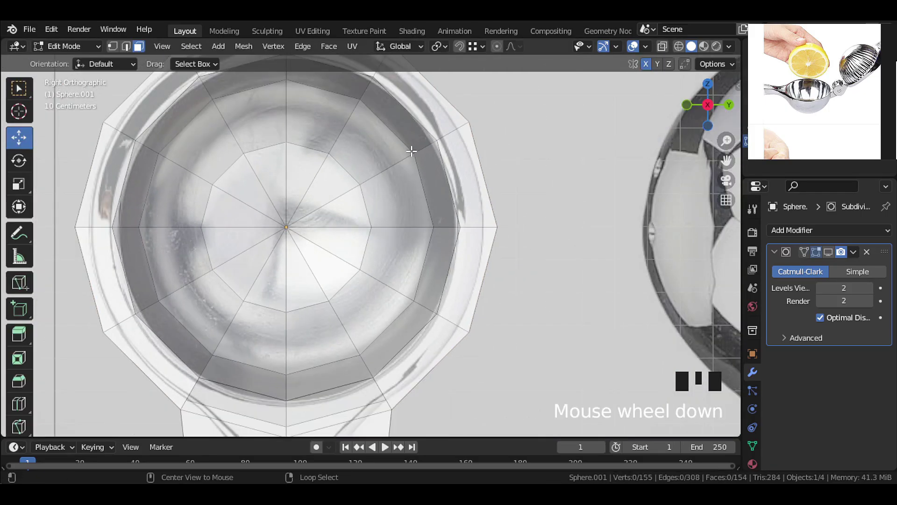
{"action": "left_click", "coordinate": [409, 106], "text": "alt"}
{"action": "key", "text": "s"}
{"action": "left_click", "coordinate": [542, 130]}
{"action": "mouse_move", "coordinate": [542, 130]}
{"action": "middle_mouse_down"}
{"action": "mouse_move", "coordinate": [467, 182]}
{"action": "mouse_move", "coordinate": [477, 187]}
{"action": "mouse_move", "coordinate": [537, 126]}
{"action": "middle_mouse_up"}
{"action": "key", "text": "ctrl+z"}
- Select the bowl's inner rim edge loop and scale it by about 1.036 to match the reference in the right side view
{"action": "middle_click_drag", "start_coordinate": [385, 321], "coordinate": [403, 327]}
{"action": "right_click", "coordinate": [360, 315], "text": "shift"}
{"action": "key", "text": "KP_1"}
{"action": "key", "text": "KP_3"}
{"action": "middle_click_drag", "start_coordinate": [516, 252], "coordinate": [404, 359], "text": "shift"}
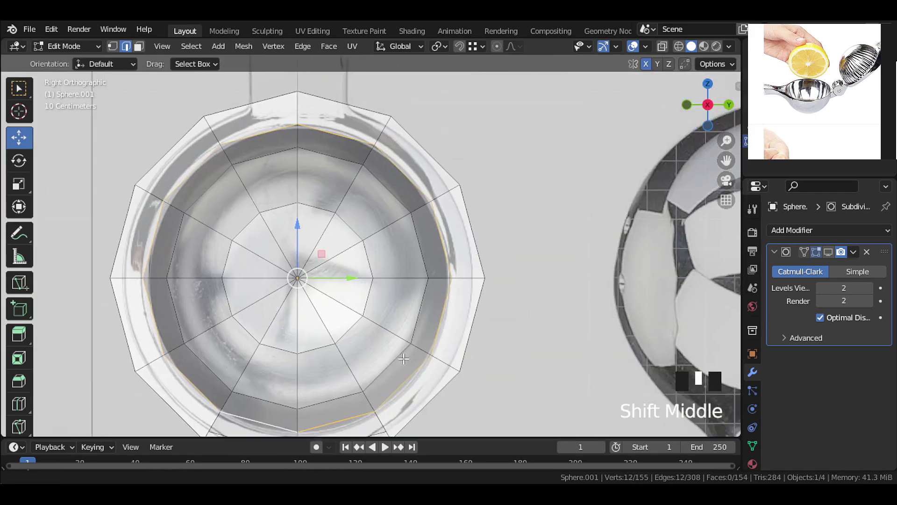
{"action": "scroll", "coordinate": [404, 359], "scroll_direction": "up", "scroll_amount": 1}
{"action": "key", "text": "s"}
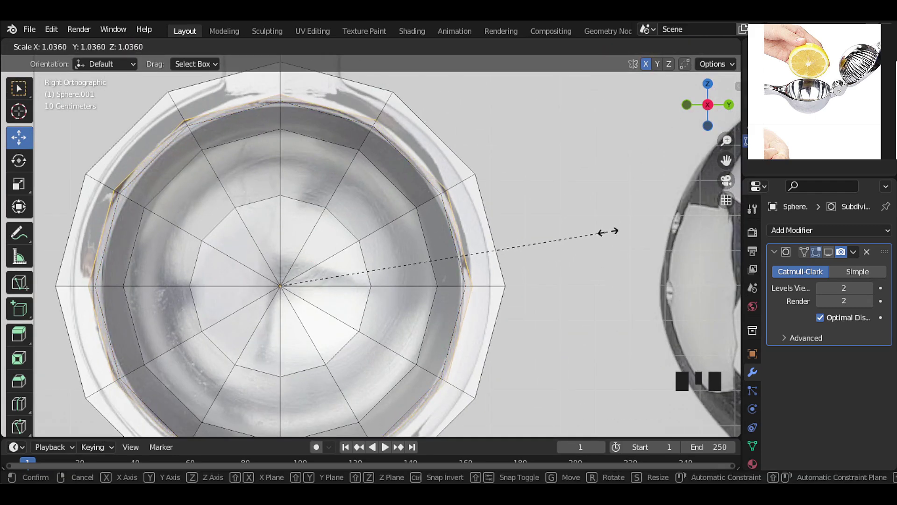
{"action": "left_click", "coordinate": [606, 232]}
- Fill the open front of the handle with faces from the bowl joint down to the tip
{"action": "middle_click_drag", "start_coordinate": [606, 232], "coordinate": [310, 250]}
{"action": "right_click", "coordinate": [312, 252]}
{"action": "key", "text": "f"}
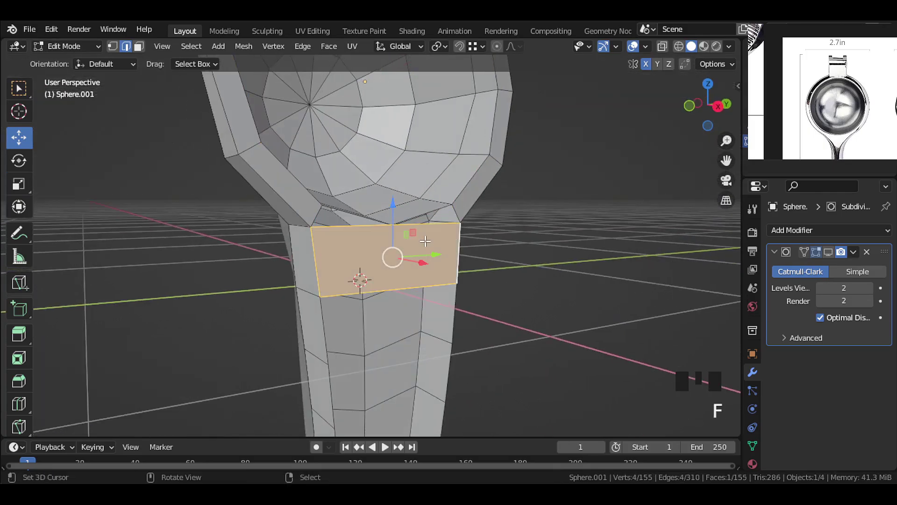
{"action": "scroll", "coordinate": [440, 252], "scroll_direction": "up", "scroll_amount": 1}
{"action": "scroll", "coordinate": [430, 262], "scroll_direction": "down", "scroll_amount": 3}
{"action": "middle_click_drag", "start_coordinate": [426, 269], "coordinate": [411, 136], "text": "shift"}
{"action": "key", "text": "f"}
{"action": "scroll", "coordinate": [425, 216], "scroll_direction": "up", "scroll_amount": 2}
{"action": "middle_click_drag", "start_coordinate": [424, 216], "coordinate": [394, 227]}
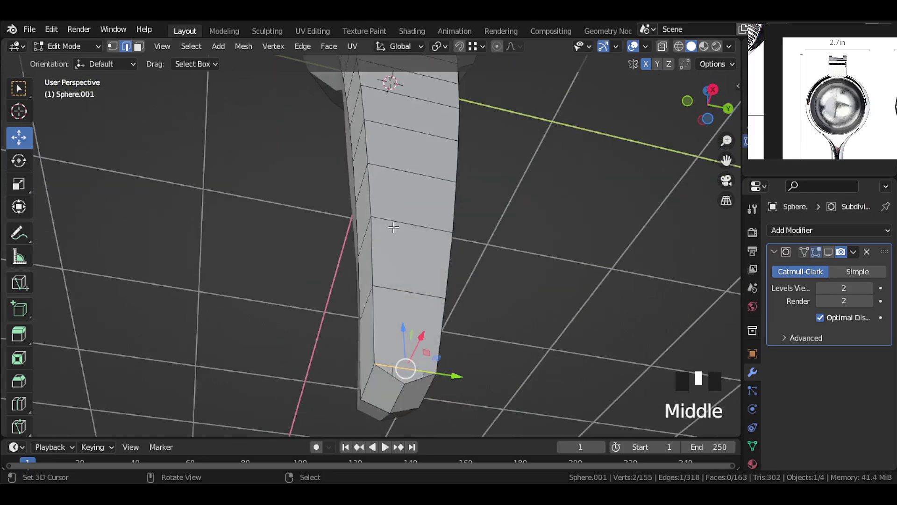
- Dissolve the edge across the front of the handle tip and cut a lengthwise centre loop down the handle's front face
{"action": "scroll", "coordinate": [394, 228], "scroll_direction": "up", "scroll_amount": 3}
{"action": "right_click", "coordinate": [381, 286]}
{"action": "key", "text": "x"}
{"action": "key", "text": "Escape"}
{"action": "key", "text": "x"}
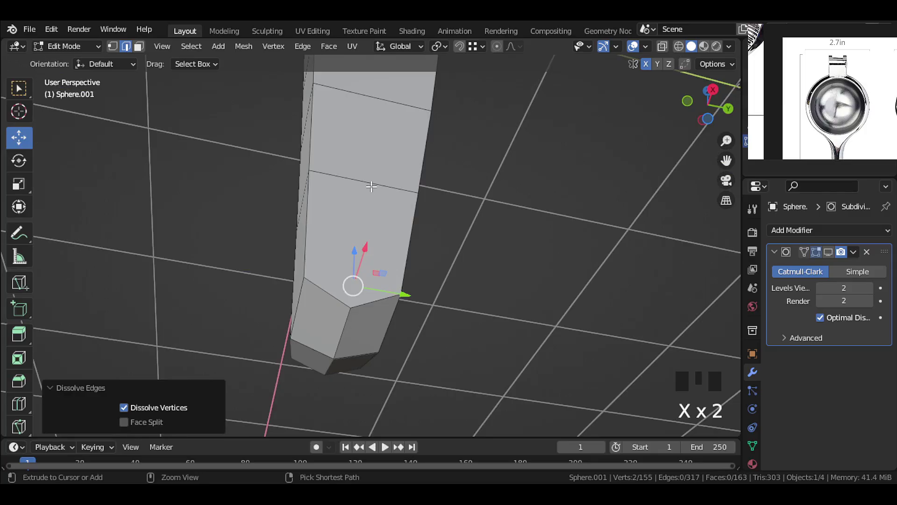
{"action": "key", "text": "ctrl+r"}
{"action": "left_click", "coordinate": [362, 218]}
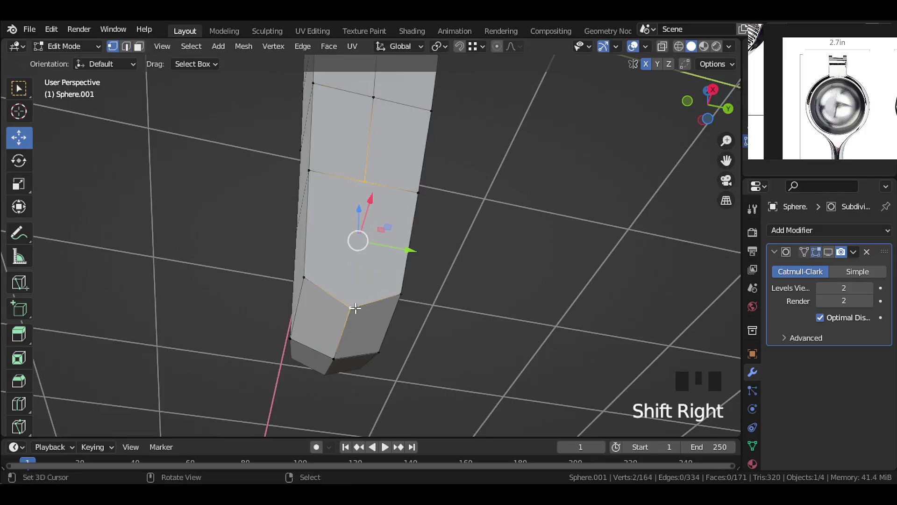
- Slide the centre vertex at the top of the handle's front downward along its edge
{"action": "scroll", "coordinate": [466, 288], "scroll_direction": "down", "scroll_amount": 5}
{"action": "middle_click_drag", "start_coordinate": [467, 288], "coordinate": [398, 327], "text": "shift"}
{"action": "scroll", "coordinate": [368, 247], "scroll_direction": "up", "scroll_amount": 5}
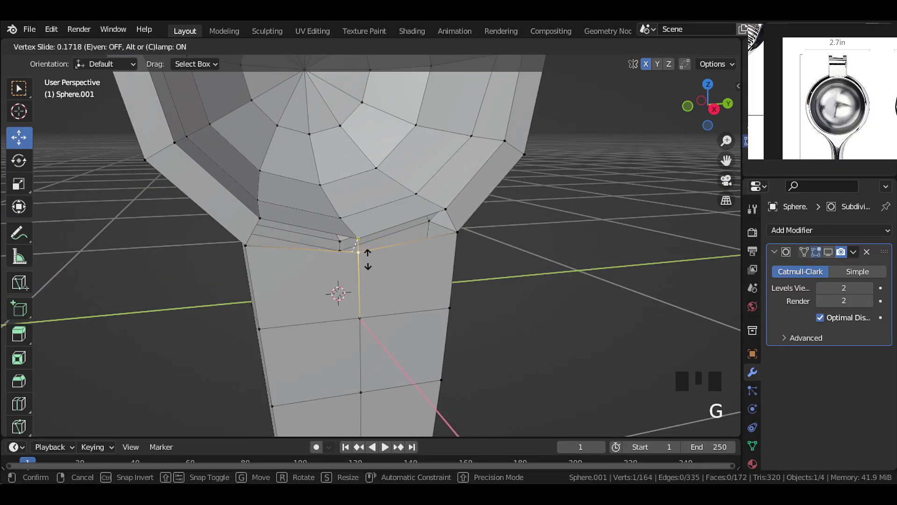
{"action": "left_click", "coordinate": [369, 276]}
- Select the boundary of the remaining gap between the bowl and the handle top and close it with Grid Fill
{"action": "middle_click_drag", "start_coordinate": [301, 232], "coordinate": [332, 237]}
{"action": "right_click", "coordinate": [331, 235], "text": "alt"}
{"action": "left_click", "coordinate": [329, 47]}
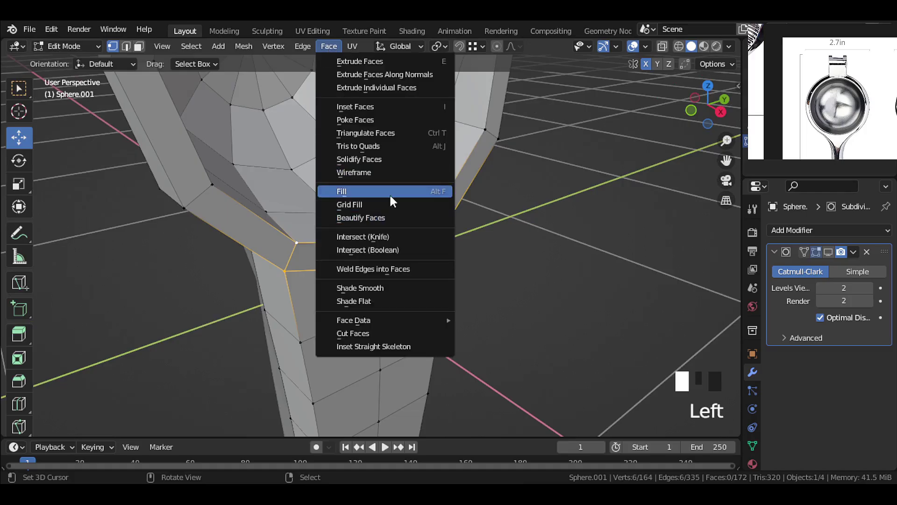
{"action": "left_click", "coordinate": [400, 204]}
{"action": "middle_click_drag", "start_coordinate": [533, 232], "coordinate": [308, 197]}
{"action": "scroll", "coordinate": [341, 281], "scroll_direction": "down", "scroll_amount": 2}
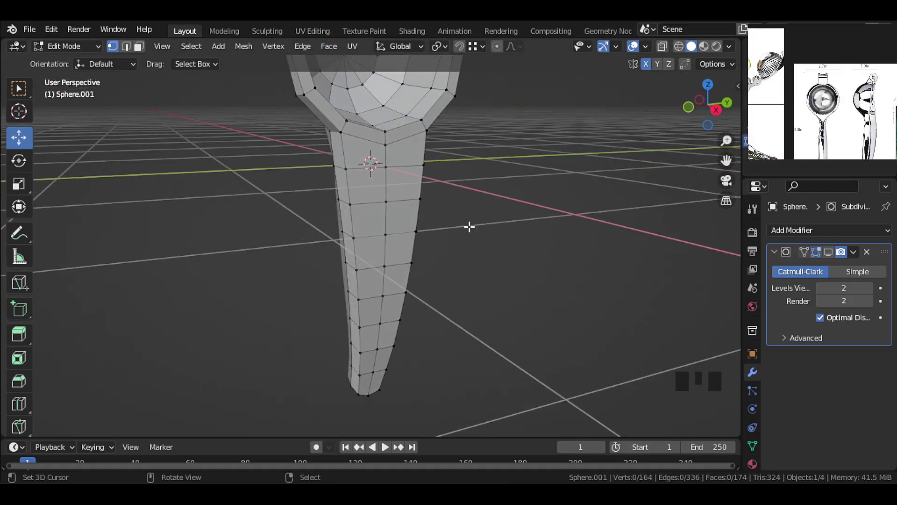
- Display the Subdivision modifier's effect in Edit Mode and examine the smoothed bowl, rim and handle joint
{"action": "key", "text": "Tab"}
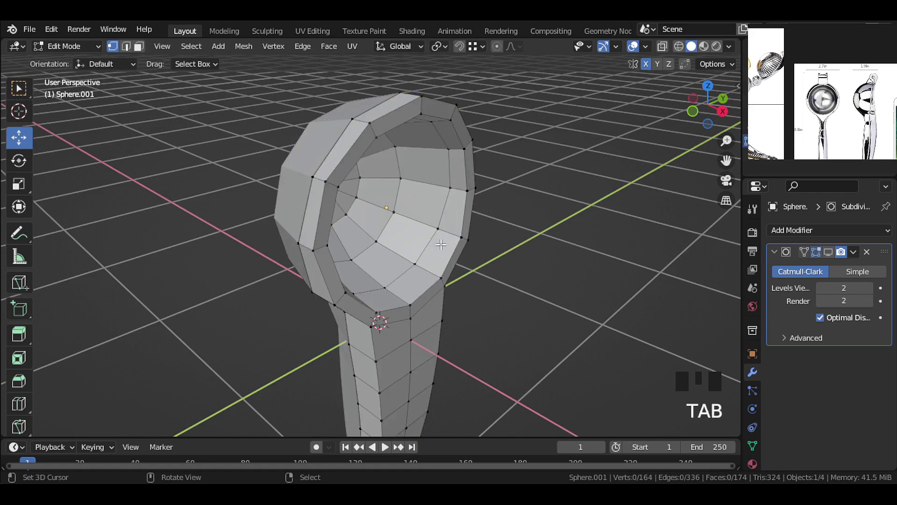
{"action": "scroll", "coordinate": [439, 242], "scroll_direction": "up", "scroll_amount": 2}
{"action": "left_click", "coordinate": [831, 250]}
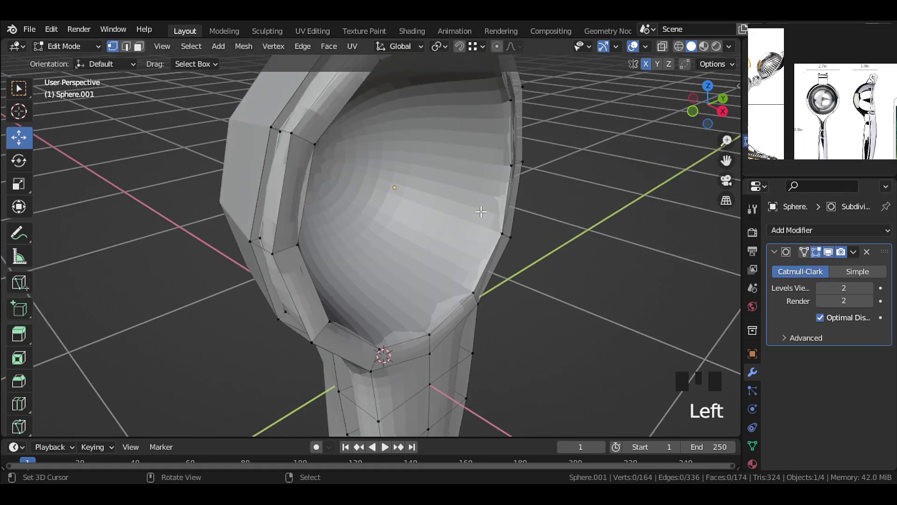
{"action": "scroll", "coordinate": [366, 211], "scroll_direction": "down", "scroll_amount": 1}
{"action": "key", "text": "Tab"}
{"action": "scroll", "coordinate": [366, 212], "scroll_direction": "up", "scroll_amount": 1}
{"action": "middle_click_drag", "start_coordinate": [366, 212], "coordinate": [329, 175]}
- Select the second half's whole mesh and recalculate its normals
{"action": "key", "text": "Tab"}
{"action": "key", "text": "a"}
{"action": "key", "text": "shift+n"}
{"action": "key", "text": "Tab"}
{"action": "right_click", "coordinate": [329, 175]}
- Select both squeezer halves and open them together in Edit Mode in the right side view
{"action": "scroll", "coordinate": [549, 197], "scroll_direction": "down", "scroll_amount": 3}
{"action": "middle_click_drag", "start_coordinate": [549, 197], "coordinate": [455, 152]}
{"action": "middle_click_drag", "start_coordinate": [455, 152], "coordinate": [477, 280], "text": "shift"}
{"action": "scroll", "coordinate": [477, 280], "scroll_direction": "up", "scroll_amount": 1}
{"action": "middle_click_drag", "start_coordinate": [478, 279], "coordinate": [564, 210]}
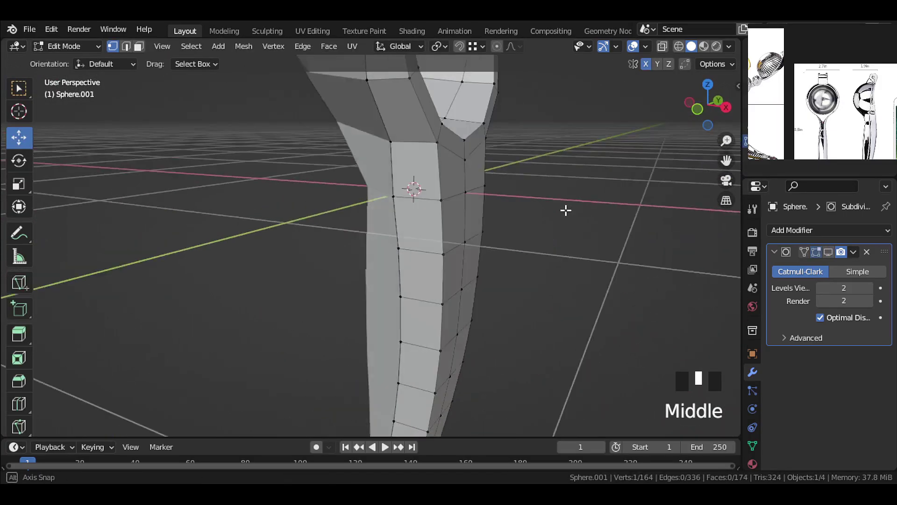
{"action": "key", "text": "Tab"}
{"action": "right_click", "coordinate": [375, 177], "text": "shift"}
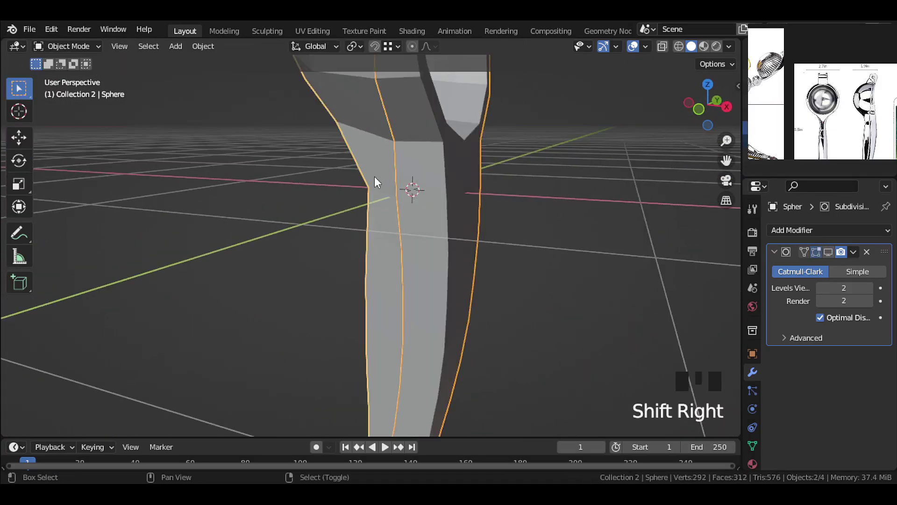
{"action": "key", "text": "Tab"}
{"action": "key", "text": "KP_3"}
- Narrow the handle's top three cross-section rings to the reference in wireframe, scaling the neck ring to about 0.43 along Y
{"action": "scroll", "coordinate": [472, 257], "scroll_direction": "up", "scroll_amount": 2}
{"action": "key", "text": "shift+z"}
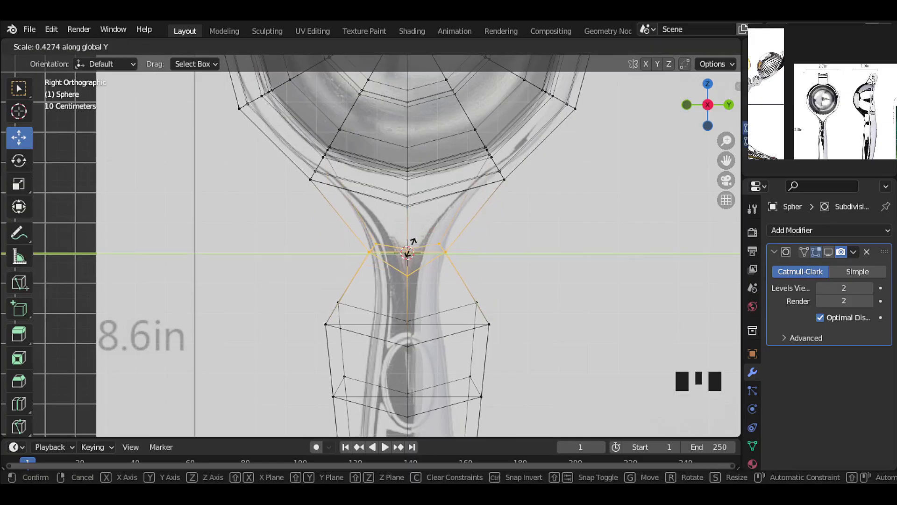
{"action": "left_click", "coordinate": [414, 240]}
{"action": "left_click_drag", "start_coordinate": [324, 292], "coordinate": [324, 291]}
{"action": "middle_click_drag", "start_coordinate": [479, 333], "coordinate": [494, 167], "text": "shift"}
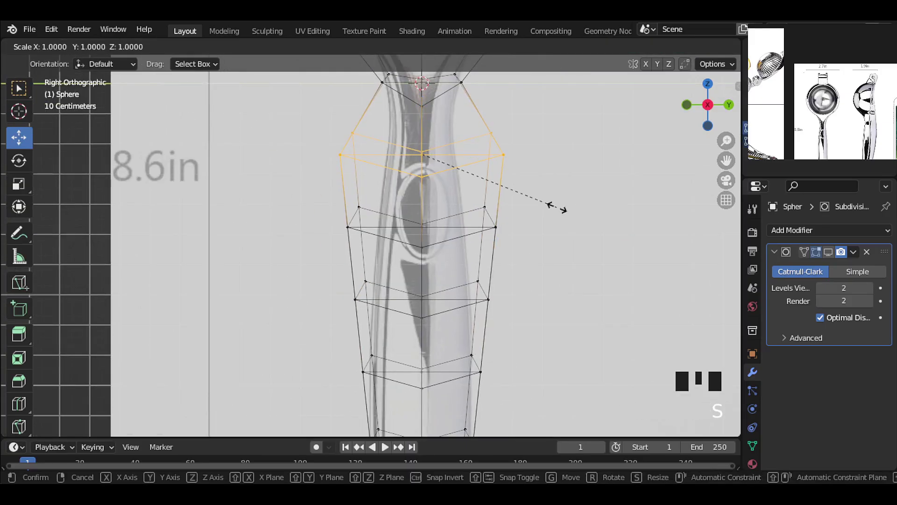
{"action": "left_click", "coordinate": [509, 202]}
{"action": "left_click", "coordinate": [490, 228], "text": "alt"}
{"action": "key", "text": "s"}
{"action": "left_click", "coordinate": [472, 232]}
- Narrow the next two handle rings below along Y to follow the reference outline
{"action": "middle_click_drag", "start_coordinate": [486, 281], "coordinate": [516, 177], "text": "shift"}
{"action": "left_click_drag", "start_coordinate": [541, 223], "coordinate": [374, 173]}
{"action": "key", "text": "s"}
{"action": "key", "text": "y"}
{"action": "left_click", "coordinate": [522, 218]}
{"action": "left_click_drag", "start_coordinate": [553, 297], "coordinate": [373, 239]}
{"action": "key", "text": "s"}
{"action": "key", "text": "y"}
{"action": "left_click", "coordinate": [567, 239]}
- Scale the two rings in the middle of the handle along Y to the reference width
{"action": "middle_click_drag", "start_coordinate": [565, 244], "coordinate": [568, 182], "text": "shift"}
{"action": "left_click_drag", "start_coordinate": [547, 248], "coordinate": [388, 191]}
{"action": "key", "text": "s"}
{"action": "key", "text": "y"}
{"action": "left_click", "coordinate": [583, 245]}
{"action": "left_click_drag", "start_coordinate": [547, 323], "coordinate": [393, 261]}
{"action": "left_click_drag", "start_coordinate": [426, 341], "coordinate": [423, 339]}
{"action": "key", "text": "s"}
{"action": "key", "text": "y"}
{"action": "left_click", "coordinate": [537, 345]}
- Scale the two rings near the handle's lower end along Y to match the reference
{"action": "left_click_drag", "start_coordinate": [538, 253], "coordinate": [397, 196]}
{"action": "key", "text": "s"}
{"action": "key", "text": "y"}
{"action": "left_click", "coordinate": [541, 242]}
{"action": "left_click_drag", "start_coordinate": [540, 318], "coordinate": [397, 264]}
{"action": "key", "text": "s"}
{"action": "key", "text": "y"}
{"action": "left_click", "coordinate": [539, 299]}
- Refine the widths of a mid-handle ring and an upper-handle ring along Y, scaling the upper one by about 1.009
{"action": "middle_click_drag", "start_coordinate": [539, 299], "coordinate": [528, 422], "text": "shift"}
{"action": "left_click_drag", "start_coordinate": [531, 304], "coordinate": [388, 243]}
{"action": "key", "text": "s"}
{"action": "key", "text": "y"}
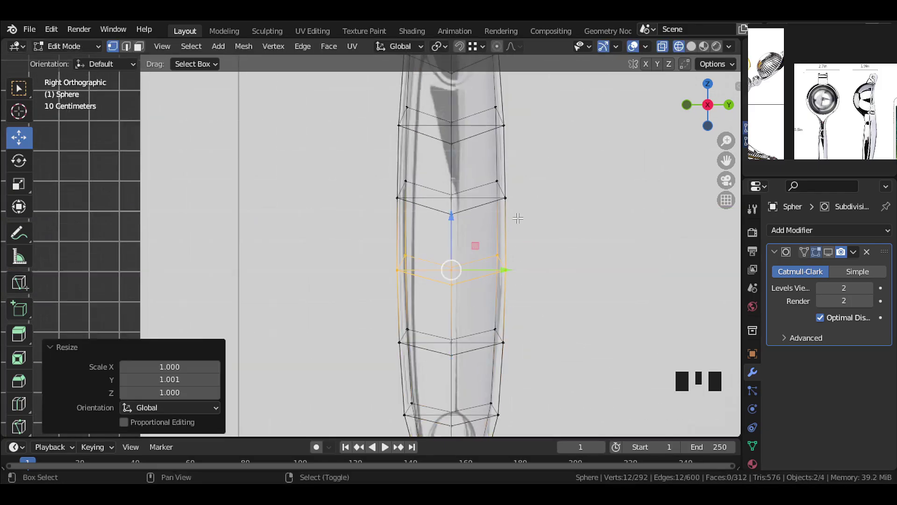
{"action": "left_click", "coordinate": [547, 286]}
{"action": "middle_click_drag", "start_coordinate": [545, 234], "coordinate": [542, 304], "text": "shift"}
{"action": "left_click_drag", "start_coordinate": [528, 300], "coordinate": [383, 243]}
{"action": "left_click", "coordinate": [462, 302], "text": "alt"}
{"action": "left_click_drag", "start_coordinate": [499, 319], "coordinate": [347, 276]}
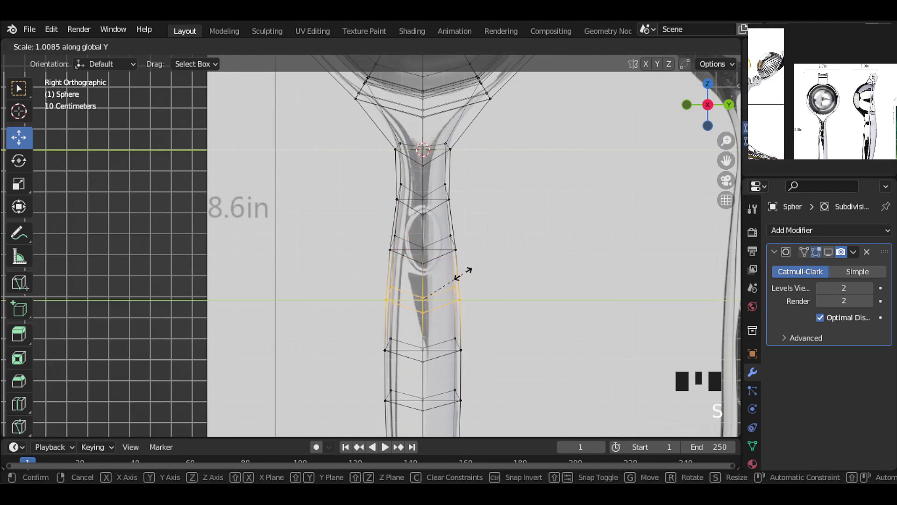
{"action": "left_click", "coordinate": [462, 274]}
- Return to solid shading and scale the pair of outer vertices at the back of the handle's neck
{"action": "scroll", "coordinate": [463, 274], "scroll_direction": "up", "scroll_amount": 2}
{"action": "key", "text": "Tab"}
{"action": "key", "text": "shift+z"}
{"action": "mouse_move", "coordinate": [400, 215]}
{"action": "middle_mouse_down"}
{"action": "mouse_move", "coordinate": [458, 246]}
{"action": "mouse_move", "coordinate": [517, 223]}
{"action": "mouse_move", "coordinate": [397, 209]}
{"action": "middle_mouse_up"}
{"action": "key", "text": "Tab"}
{"action": "scroll", "coordinate": [432, 250], "scroll_direction": "up", "scroll_amount": 2}
{"action": "middle_click_drag", "start_coordinate": [433, 250], "coordinate": [489, 241]}
{"action": "right_click", "coordinate": [394, 223]}
{"action": "right_click", "coordinate": [441, 225], "text": "shift"}
{"action": "middle_click_drag", "start_coordinate": [440, 225], "coordinate": [412, 234]}
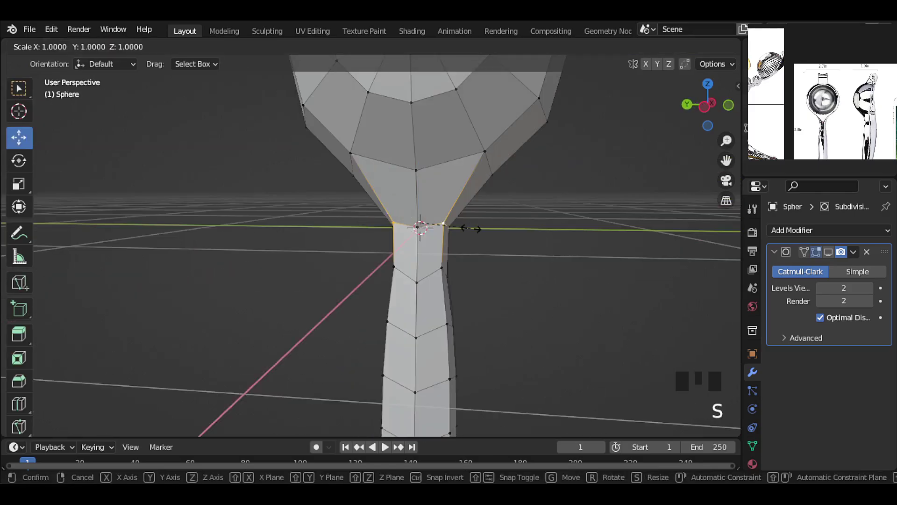
{"action": "left_click", "coordinate": [489, 230]}
- Isolate the second squeezer half in local view and open its mesh for editing
{"action": "key", "text": "Tab"}
{"action": "scroll", "coordinate": [488, 220], "scroll_direction": "down", "scroll_amount": 3}
{"action": "middle_click_drag", "start_coordinate": [489, 221], "coordinate": [439, 261]}
{"action": "scroll", "coordinate": [439, 262], "scroll_direction": "up", "scroll_amount": 2}
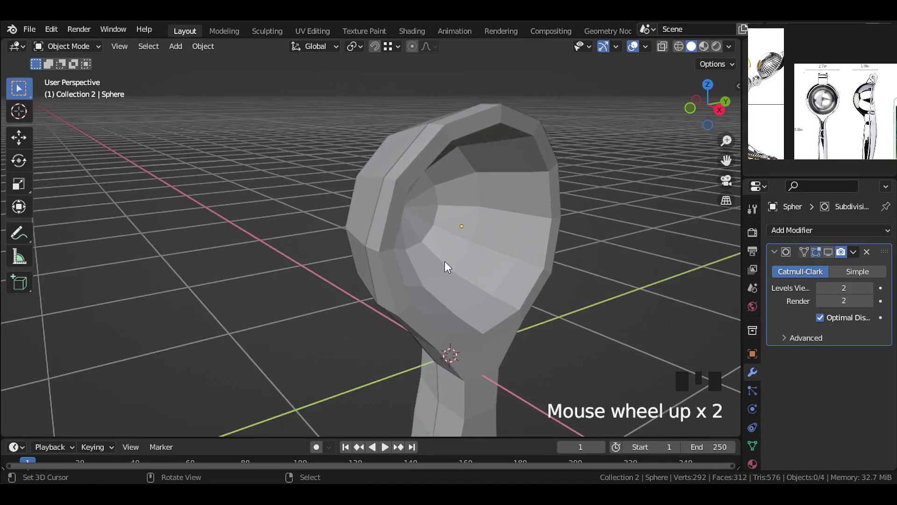
{"action": "right_click", "coordinate": [420, 237]}
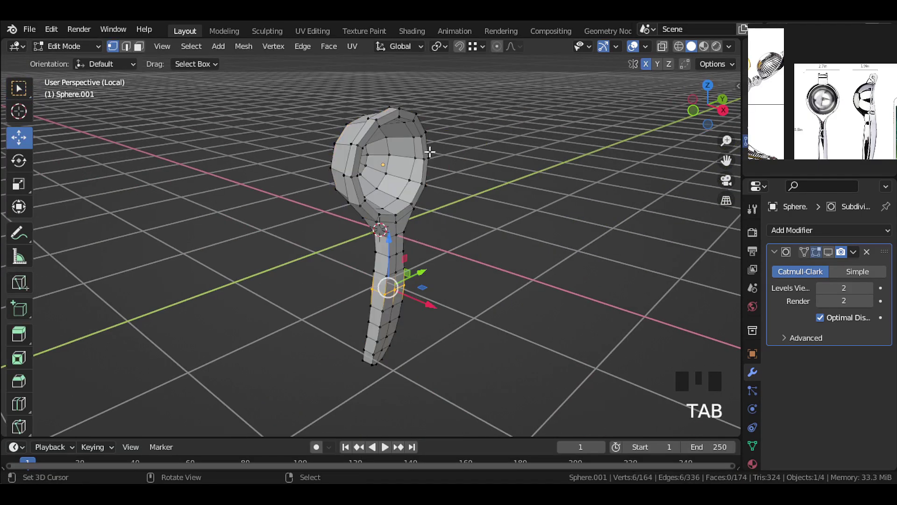
{"action": "scroll", "coordinate": [430, 152], "scroll_direction": "up", "scroll_amount": 4}
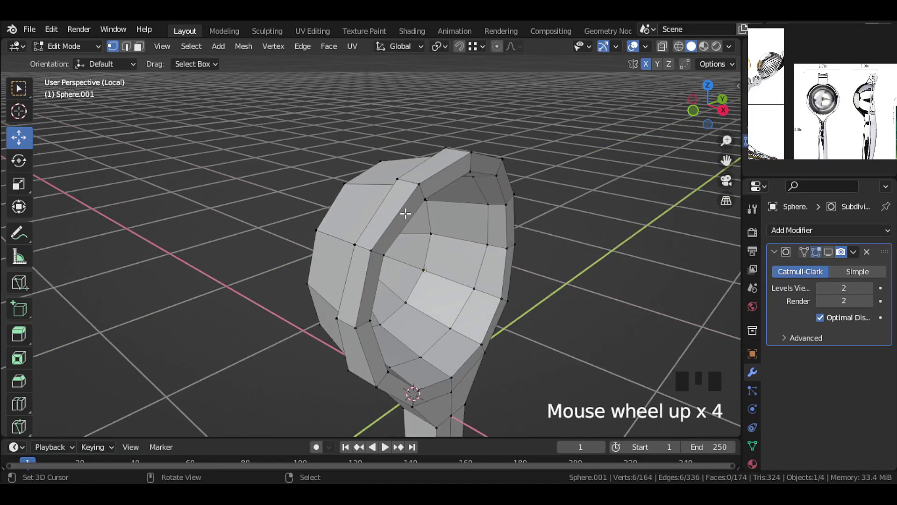
- Crease the edge loops around the second half's bowl rim and the lengthwise border edges of its handle
{"action": "right_click", "coordinate": [430, 152], "text": "alt"}
{"action": "middle_click_drag", "start_coordinate": [430, 152], "coordinate": [403, 98], "text": "shift"}
{"action": "right_click", "coordinate": [341, 149], "text": "alt+shift"}
{"action": "middle_click_drag", "start_coordinate": [341, 149], "coordinate": [493, 67]}
{"action": "right_click", "coordinate": [378, 344], "text": "alt+shift"}
{"action": "right_click", "coordinate": [420, 351], "text": "alt+shift"}
{"action": "middle_click_drag", "start_coordinate": [421, 350], "coordinate": [316, 275]}
{"action": "scroll", "coordinate": [317, 275], "scroll_direction": "down", "scroll_amount": 3}
{"action": "right_click", "coordinate": [488, 180], "text": "alt+shift"}
{"action": "middle_click_drag", "start_coordinate": [488, 180], "coordinate": [561, 346]}
{"action": "right_click", "coordinate": [531, 373], "text": "alt+shift"}
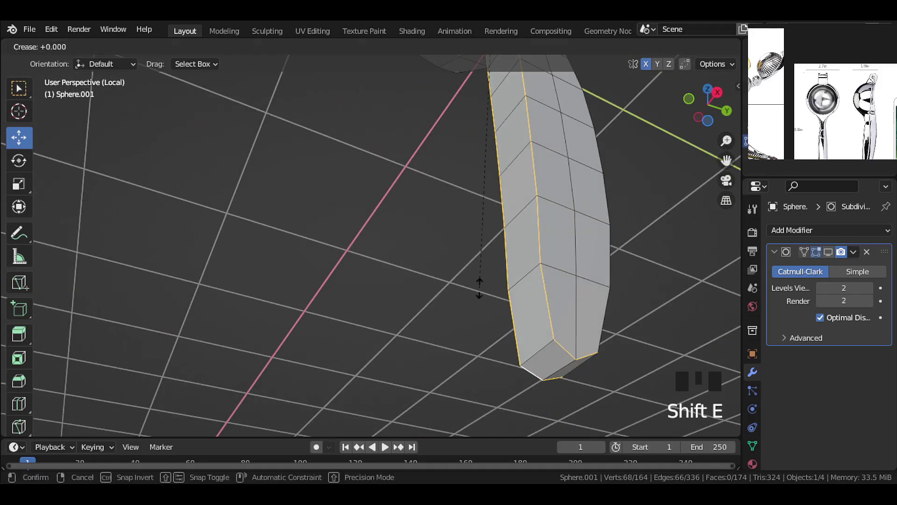
- Select the pair of lengthwise edge loops along the second half's lower handle and crease them
{"action": "middle_click_drag", "start_coordinate": [444, 382], "coordinate": [358, 321], "text": "shift"}
{"action": "right_click", "coordinate": [510, 217], "text": "alt"}
{"action": "right_click", "coordinate": [533, 218], "text": "alt+shift"}
{"action": "middle_click_drag", "start_coordinate": [521, 224], "coordinate": [501, 232]}
{"action": "key", "text": "shift+e"}
{"action": "left_click", "coordinate": [229, 401]}
- Finish editing the second half, show its Subdivision modifier in the viewport and leave local view
{"action": "middle_click_drag", "start_coordinate": [603, 308], "coordinate": [434, 318]}
{"action": "middle_click_drag", "start_coordinate": [705, 262], "coordinate": [655, 260]}
{"action": "key", "text": "Tab"}
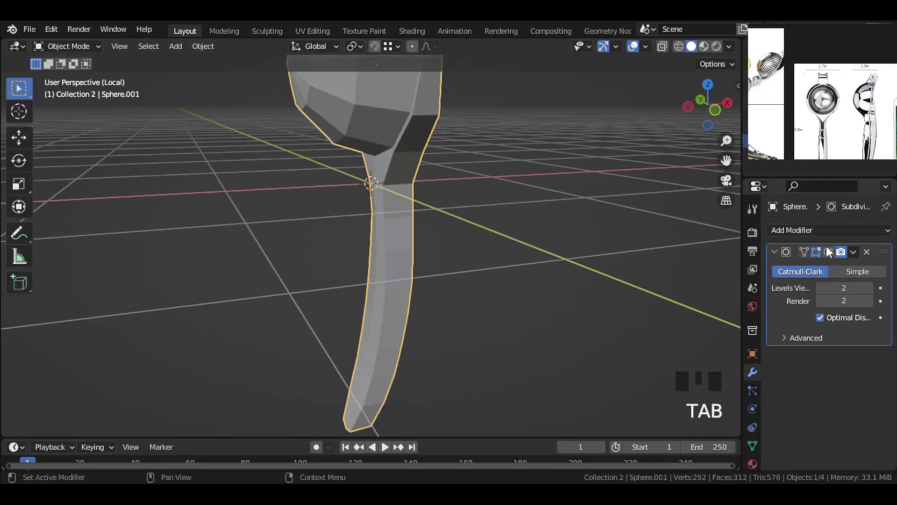
{"action": "middle_click_drag", "start_coordinate": [376, 153], "coordinate": [383, 234]}
{"action": "middle_click_drag", "start_coordinate": [383, 234], "coordinate": [394, 309], "text": "shift"}
{"action": "scroll", "coordinate": [427, 274], "scroll_direction": "down", "scroll_amount": 2}
{"action": "middle_click_drag", "start_coordinate": [427, 274], "coordinate": [453, 245]}
{"action": "scroll", "coordinate": [452, 245], "scroll_direction": "down", "scroll_amount": 1}
{"action": "key", "text": "KP_Divide"}
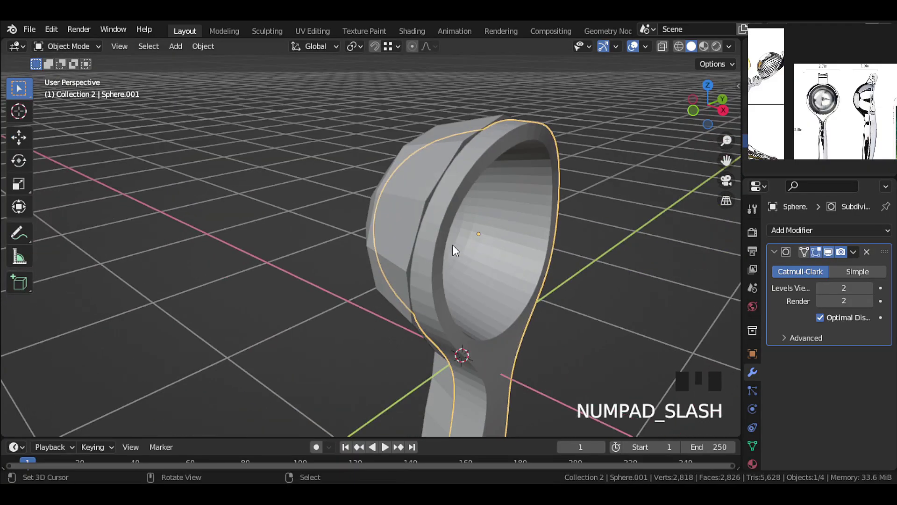
- Isolate the first squeezer half in local view and crease its rim and handle border edge loops
{"action": "right_click", "coordinate": [436, 212]}
{"action": "key", "text": "KP_Divide"}
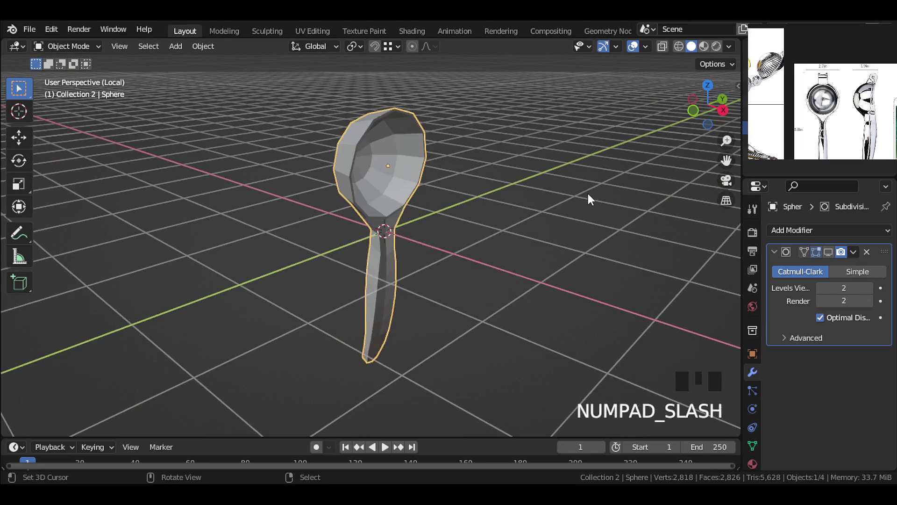
{"action": "key", "text": "Tab"}
{"action": "scroll", "coordinate": [541, 253], "scroll_direction": "up", "scroll_amount": 4}
{"action": "middle_click_drag", "start_coordinate": [355, 135], "coordinate": [498, 100], "text": "shift"}
{"action": "scroll", "coordinate": [446, 339], "scroll_direction": "down", "scroll_amount": 3}
{"action": "scroll", "coordinate": [388, 257], "scroll_direction": "up", "scroll_amount": 1}
{"action": "scroll", "coordinate": [389, 257], "scroll_direction": "up", "scroll_amount": 1}
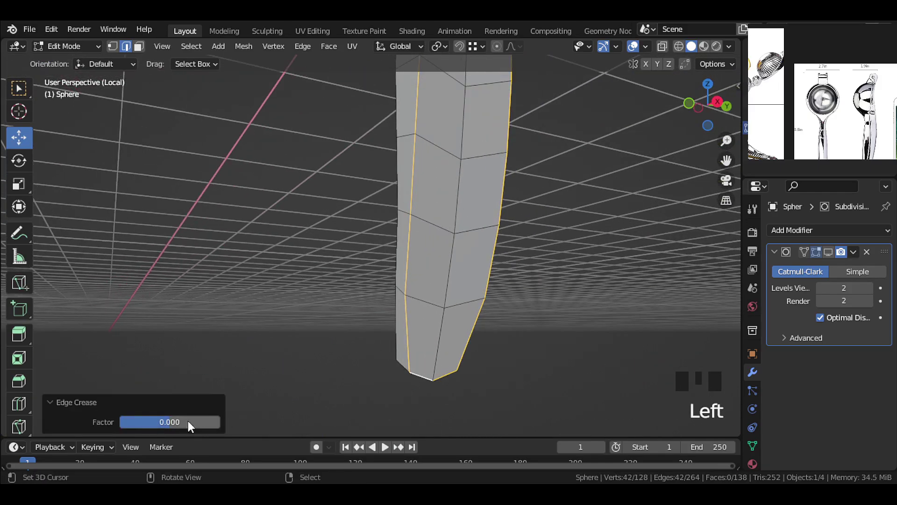
{"action": "middle_click_drag", "start_coordinate": [389, 369], "coordinate": [380, 277], "text": "shift"}
- Finish editing the first half, show its Subdivision modifier in the viewport and leave local view to check both bowls
{"action": "key", "text": "Tab"}
{"action": "left_click", "coordinate": [828, 251]}
{"action": "scroll", "coordinate": [292, 267], "scroll_direction": "up", "scroll_amount": 1}
{"action": "key", "text": "KP_Divide"}
{"action": "scroll", "coordinate": [380, 277], "scroll_direction": "down", "scroll_amount": 4}
{"action": "scroll", "coordinate": [330, 296], "scroll_direction": "up", "scroll_amount": 2}
{"action": "left_click", "coordinate": [347, 278]}
{"action": "scroll", "coordinate": [346, 278], "scroll_direction": "up", "scroll_amount": 2}
{"action": "key", "text": "Tab"}
{"action": "key", "text": "Tab"}
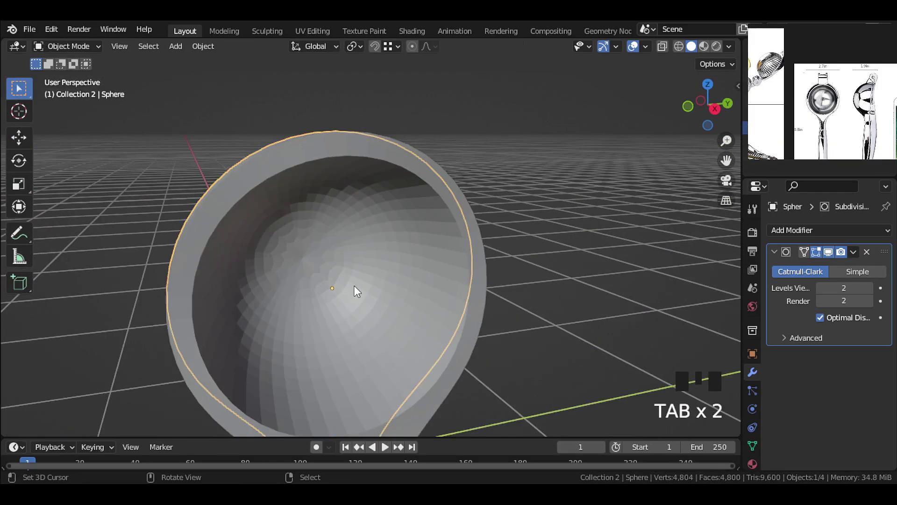
- Isolate the second half and delete the inner and outer pole vertices at the back of its bowl
{"action": "key", "text": "KP_Divide"}
{"action": "key", "text": "Tab"}
{"action": "scroll", "coordinate": [354, 285], "scroll_direction": "up", "scroll_amount": 4}
{"action": "scroll", "coordinate": [561, 276], "scroll_direction": "up", "scroll_amount": 2}
{"action": "middle_click_drag", "start_coordinate": [561, 276], "coordinate": [426, 242]}
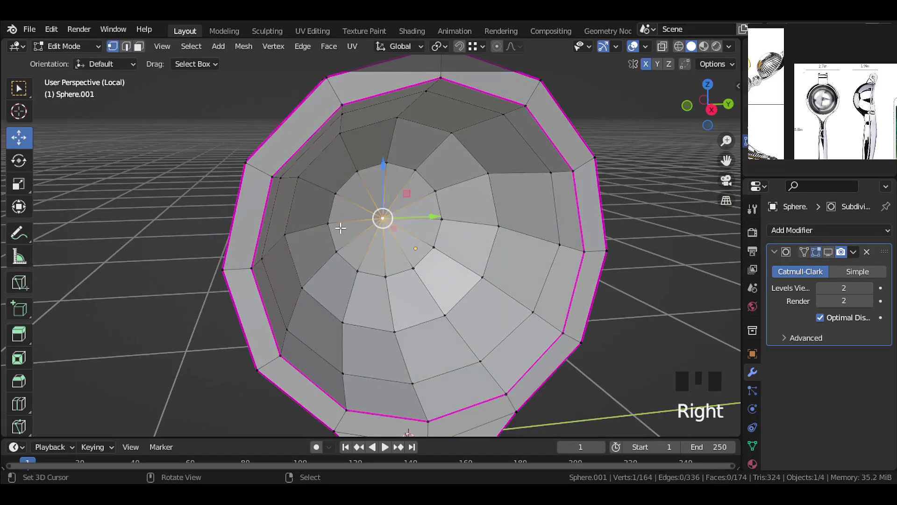
{"action": "middle_click_drag", "start_coordinate": [338, 226], "coordinate": [290, 219]}
{"action": "key", "text": "x"}
{"action": "left_click", "coordinate": [321, 210]}
{"action": "scroll", "coordinate": [364, 232], "scroll_direction": "up", "scroll_amount": 4}
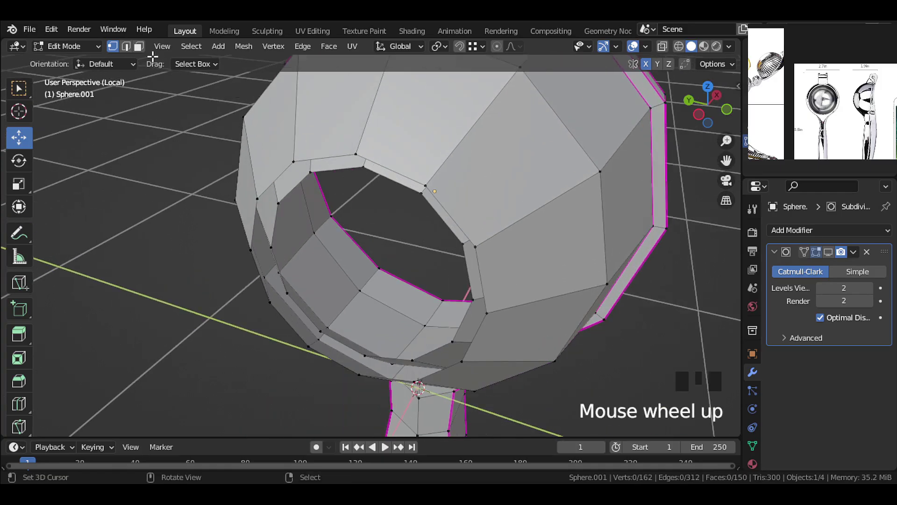
- Close the inner and outer holes of the second half's bowl with Grid Fill and leave local view
{"action": "middle_click_drag", "start_coordinate": [335, 147], "coordinate": [380, 117]}
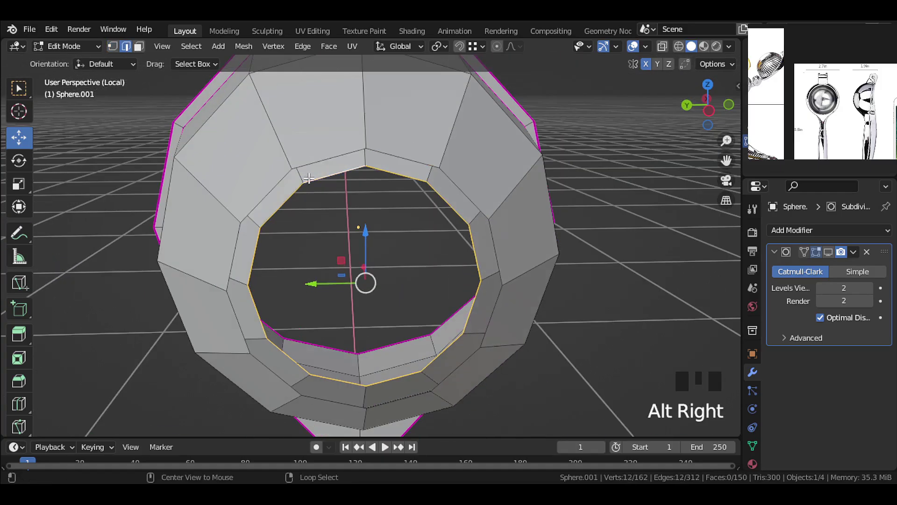
{"action": "left_click", "coordinate": [326, 47]}
{"action": "left_click", "coordinate": [364, 203]}
{"action": "scroll", "coordinate": [363, 203], "scroll_direction": "down", "scroll_amount": 2}
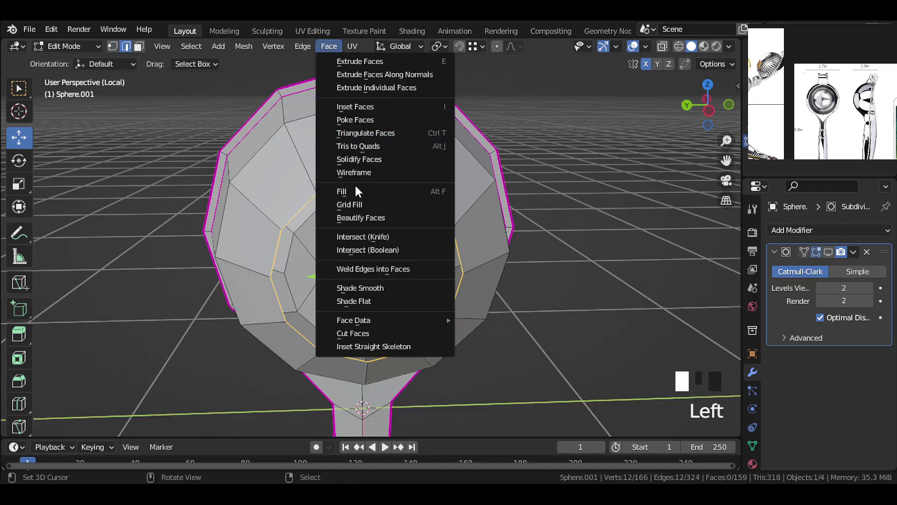
{"action": "left_click", "coordinate": [364, 204]}
{"action": "middle_click_drag", "start_coordinate": [363, 203], "coordinate": [336, 280]}
{"action": "key", "text": "Tab"}
{"action": "key", "text": "KP_Divide"}
- Turn off the first half's viewport subdivision, isolate it and delete the pole vertices at its bowl's back
{"action": "right_click", "coordinate": [373, 218]}
{"action": "left_click", "coordinate": [827, 251]}
{"action": "key", "text": "KP_Divide"}
{"action": "key", "text": "Tab"}
{"action": "scroll", "coordinate": [337, 281], "scroll_direction": "up", "scroll_amount": 2}
{"action": "middle_click_drag", "start_coordinate": [288, 105], "coordinate": [260, 188]}
{"action": "key", "text": "x"}
{"action": "left_click", "coordinate": [331, 166]}
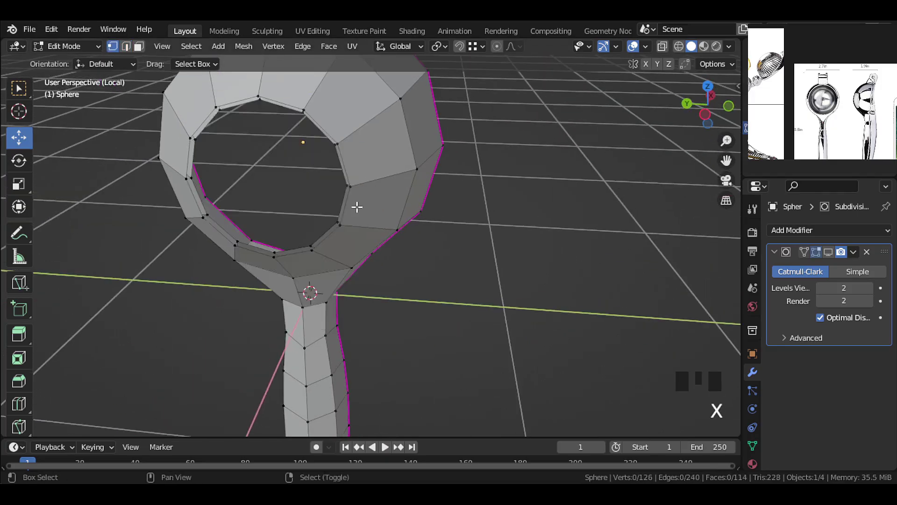
- Close the inner and outer holes of the first half's bowl with Grid Fill
{"action": "scroll", "coordinate": [357, 206], "scroll_direction": "up", "scroll_amount": 1}
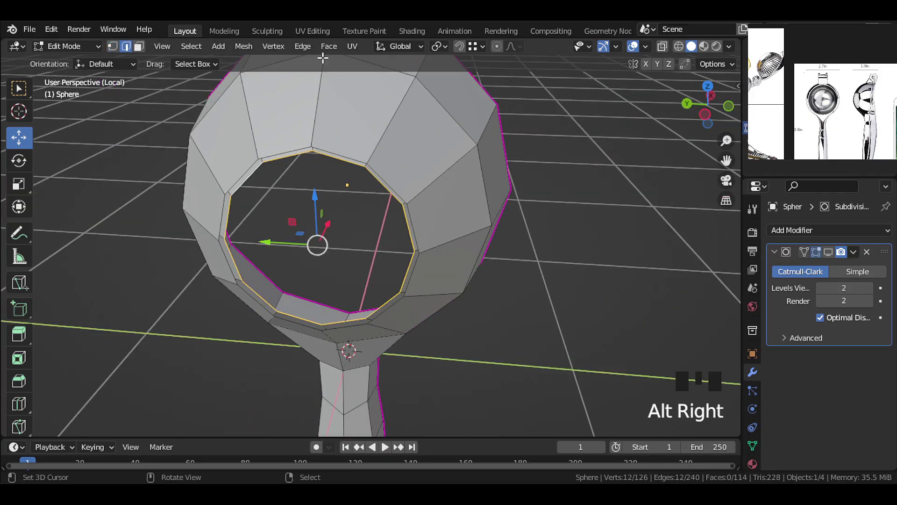
{"action": "left_click", "coordinate": [329, 46]}
{"action": "left_click", "coordinate": [349, 204]}
{"action": "right_click", "coordinate": [295, 152], "text": "alt"}
{"action": "left_click", "coordinate": [329, 46]}
{"action": "left_click", "coordinate": [350, 204]}
{"action": "middle_click_drag", "start_coordinate": [416, 206], "coordinate": [360, 202]}
- Leave local view and open both halves together for mesh editing in face select mode
{"action": "key", "text": "Tab"}
{"action": "left_click", "coordinate": [139, 46]}
{"action": "right_click", "coordinate": [344, 243]}
{"action": "mouse_move", "coordinate": [412, 241]}
{"action": "middle_mouse_down"}
{"action": "mouse_move", "coordinate": [386, 248]}
{"action": "mouse_move", "coordinate": [405, 224]}
{"action": "middle_mouse_up"}
{"action": "key", "text": "slash"}
{"action": "key", "text": "Tab"}
{"action": "right_click", "coordinate": [386, 247]}
{"action": "scroll", "coordinate": [405, 224], "scroll_direction": "down", "scroll_amount": 1}
{"action": "key", "text": "Tab"}
{"action": "key", "text": "Tab"}
{"action": "right_click", "coordinate": [463, 211], "text": "shift"}
{"action": "key", "text": "Tab"}
- Select the central faces at the back of both bowls and move them about -0.075 m along X to match the reference
{"action": "middle_click_drag", "start_coordinate": [497, 215], "coordinate": [406, 216]}
{"action": "middle_click_drag", "start_coordinate": [406, 216], "coordinate": [474, 265], "text": "shift"}
{"action": "scroll", "coordinate": [456, 219], "scroll_direction": "up", "scroll_amount": 3}
{"action": "key", "text": "shift+z"}
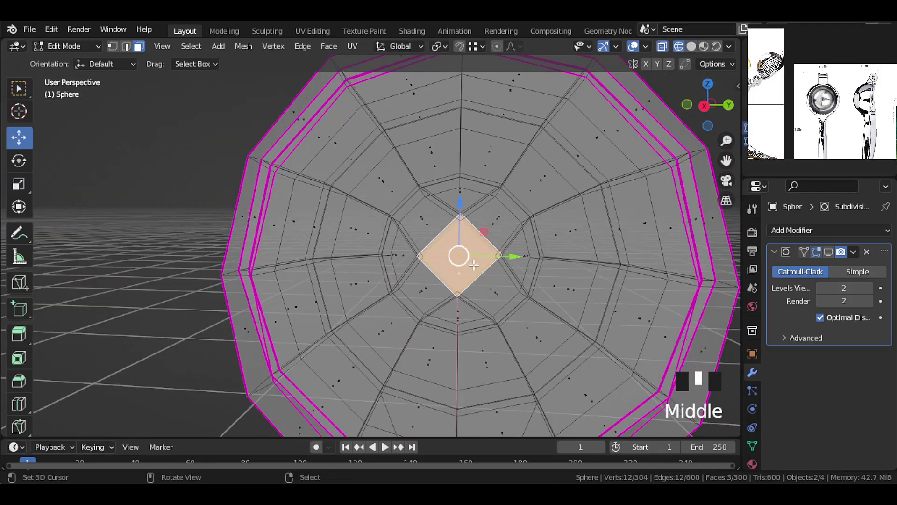
{"action": "left_click_drag", "start_coordinate": [446, 245], "coordinate": [444, 244]}
{"action": "mouse_move", "coordinate": [445, 244]}
{"action": "middle_mouse_down"}
{"action": "mouse_move", "coordinate": [560, 258]}
{"action": "mouse_move", "coordinate": [673, 247]}
{"action": "middle_mouse_up"}
{"action": "key", "text": "shift+z"}
{"action": "mouse_move", "coordinate": [486, 226]}
{"action": "middle_mouse_down"}
{"action": "mouse_move", "coordinate": [315, 223]}
{"action": "mouse_move", "coordinate": [416, 225]}
{"action": "middle_mouse_up"}
{"action": "scroll", "coordinate": [418, 225], "scroll_direction": "up", "scroll_amount": 1}
{"action": "key", "text": "KP_1"}
{"action": "scroll", "coordinate": [417, 225], "scroll_direction": "up", "scroll_amount": 2}
{"action": "left_click_drag", "start_coordinate": [465, 261], "coordinate": [488, 251]}
{"action": "middle_click_drag", "start_coordinate": [488, 251], "coordinate": [519, 270]}
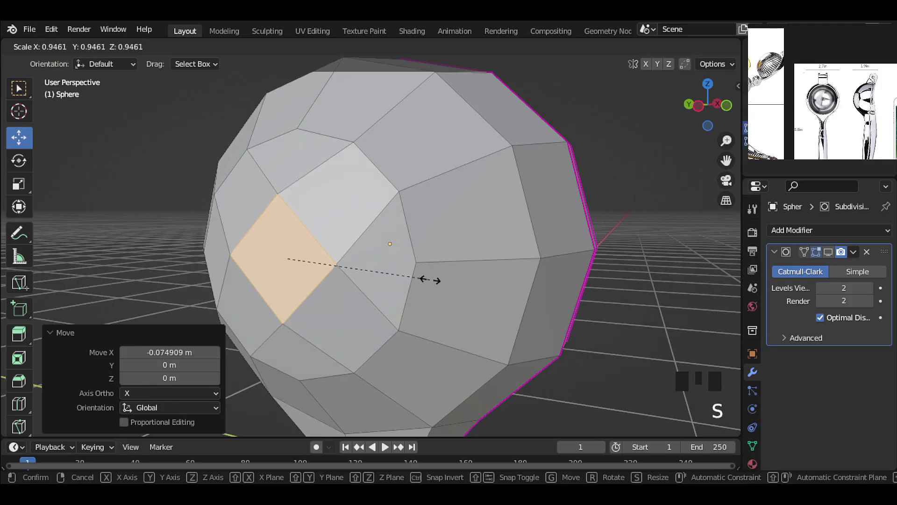
- Scale the bowls' central back faces down slightly and move them about -0.010 m along X
{"action": "left_click", "coordinate": [413, 276]}
{"action": "key", "text": "KP_3"}
{"action": "key", "text": "KP_1"}
{"action": "left_click_drag", "start_coordinate": [398, 258], "coordinate": [393, 258]}
{"action": "scroll", "coordinate": [421, 259], "scroll_direction": "down", "scroll_amount": 2}
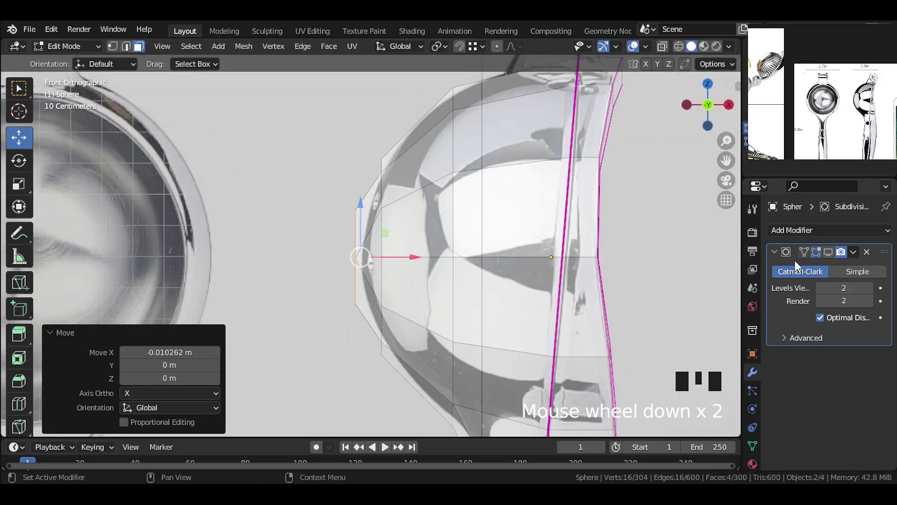
- Leave mesh editing and show the first half's Subdivision modifier in the viewport again
{"action": "middle_click_drag", "start_coordinate": [507, 214], "coordinate": [587, 233]}
{"action": "key", "text": "Tab"}
{"action": "left_click", "coordinate": [587, 234]}
{"action": "left_click", "coordinate": [829, 253]}
{"action": "middle_click_drag", "start_coordinate": [529, 205], "coordinate": [507, 174]}
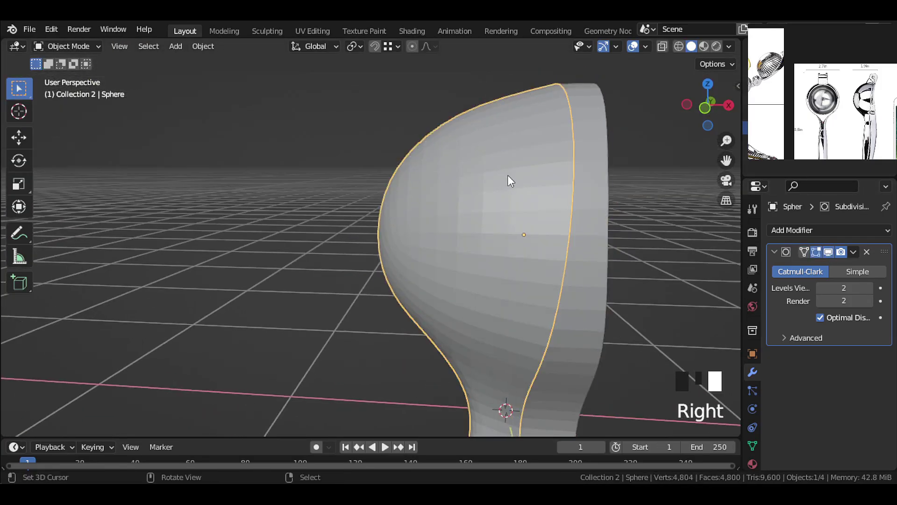
- Select the middle rings of both bowls in the front wireframe view and scale them up to the reference outline
{"action": "left_click", "coordinate": [444, 183]}
{"action": "key", "text": "KP_1"}
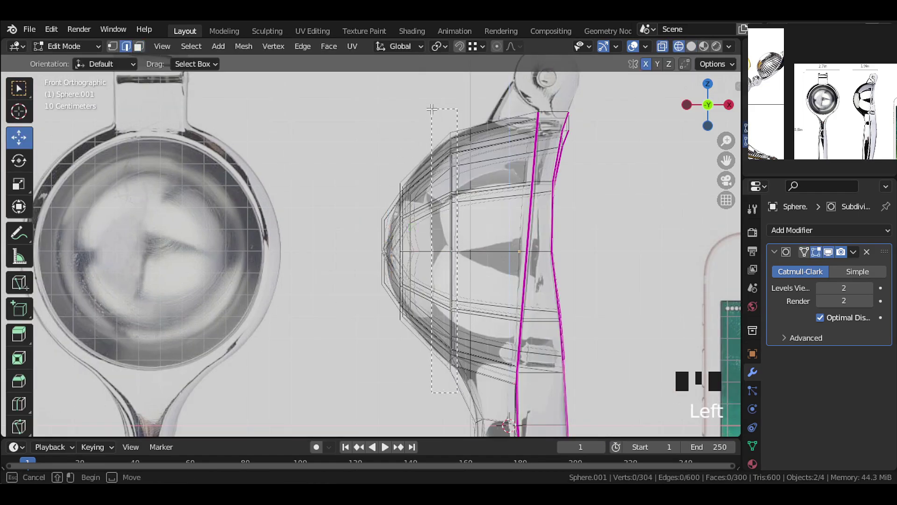
{"action": "left_click_drag", "start_coordinate": [431, 109], "coordinate": [431, 108]}
{"action": "middle_click_drag", "start_coordinate": [432, 109], "coordinate": [500, 264]}
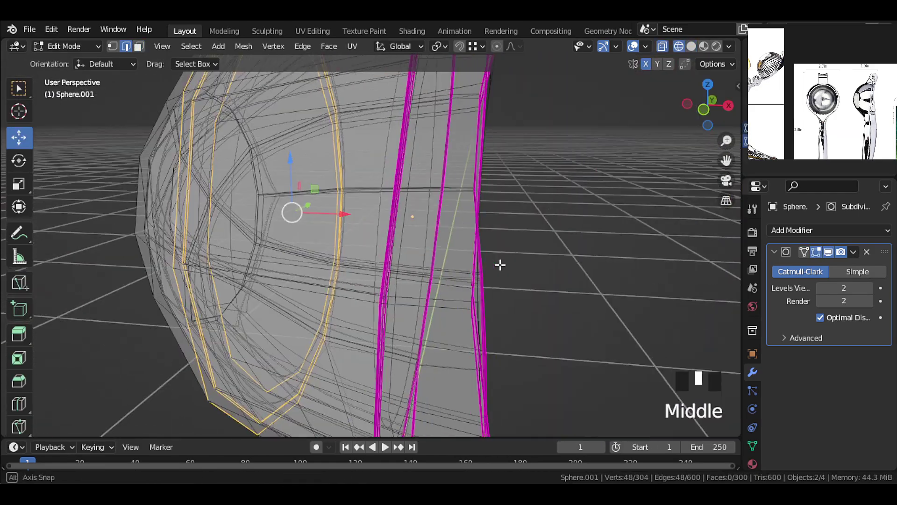
{"action": "key", "text": "KP_1"}
{"action": "scroll", "coordinate": [435, 174], "scroll_direction": "down", "scroll_amount": 3}
{"action": "scroll", "coordinate": [434, 174], "scroll_direction": "up", "scroll_amount": 2}
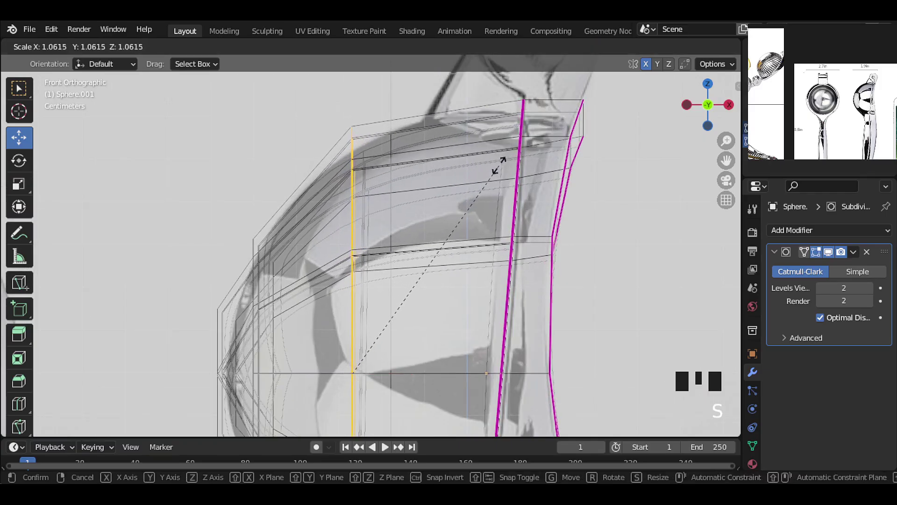
{"action": "left_click", "coordinate": [522, 156]}
- Select the smaller rings near the back of both bowls and scale them up to the reference outline
{"action": "key", "text": "Tab"}
{"action": "scroll", "coordinate": [450, 187], "scroll_direction": "down", "scroll_amount": 2}
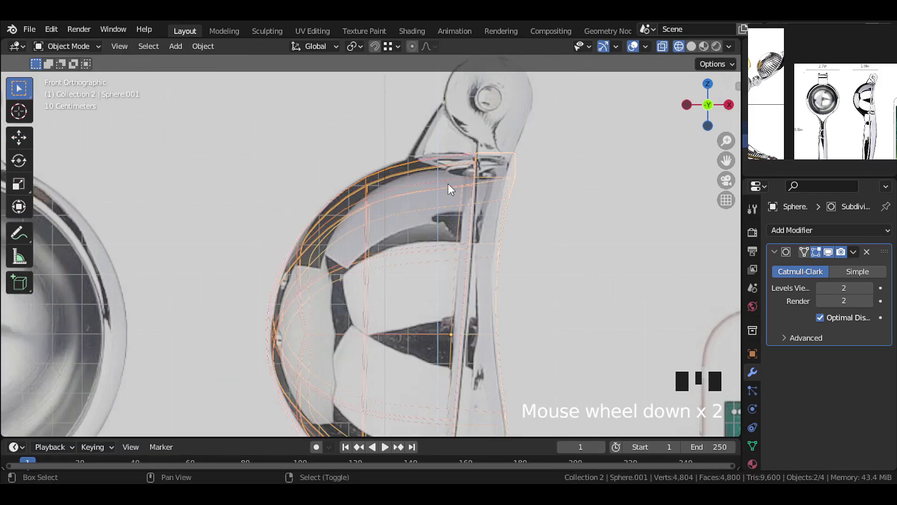
{"action": "middle_click_drag", "start_coordinate": [450, 186], "coordinate": [587, 110], "text": "shift"}
{"action": "scroll", "coordinate": [587, 110], "scroll_direction": "up", "scroll_amount": 1}
{"action": "key", "text": "Tab"}
{"action": "left_click_drag", "start_coordinate": [465, 411], "coordinate": [445, 256]}
{"action": "middle_click_drag", "start_coordinate": [481, 184], "coordinate": [420, 182], "text": "shift"}
{"action": "scroll", "coordinate": [419, 183], "scroll_direction": "down", "scroll_amount": 1}
{"action": "key", "text": "s"}
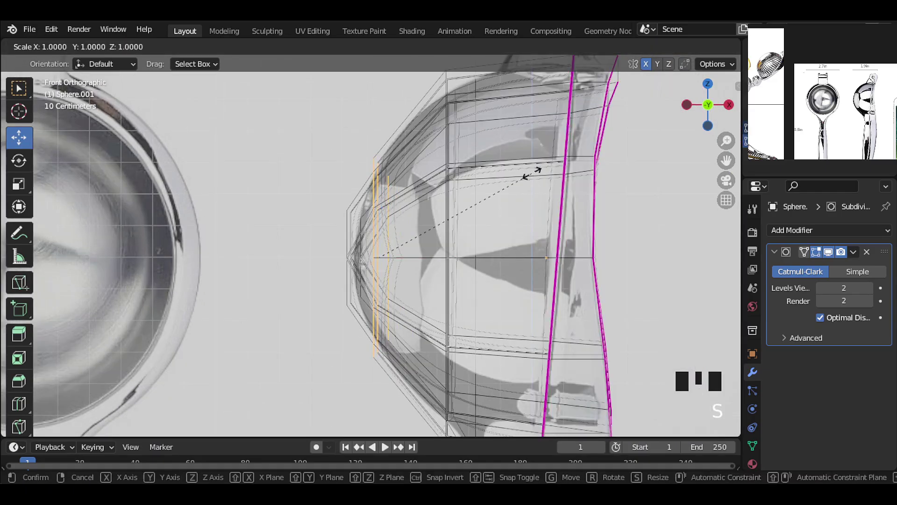
{"action": "left_click", "coordinate": [563, 159]}
- Leave mesh editing, return to solid shading and select the first half
{"action": "key", "text": "Tab"}
{"action": "middle_click_drag", "start_coordinate": [484, 162], "coordinate": [405, 280], "text": "shift"}
{"action": "key", "text": "Tab"}
{"action": "key", "text": "Tab"}
{"action": "scroll", "coordinate": [484, 197], "scroll_direction": "down", "scroll_amount": 3}
{"action": "key", "text": "alt+z"}
{"action": "right_click", "coordinate": [429, 179]}
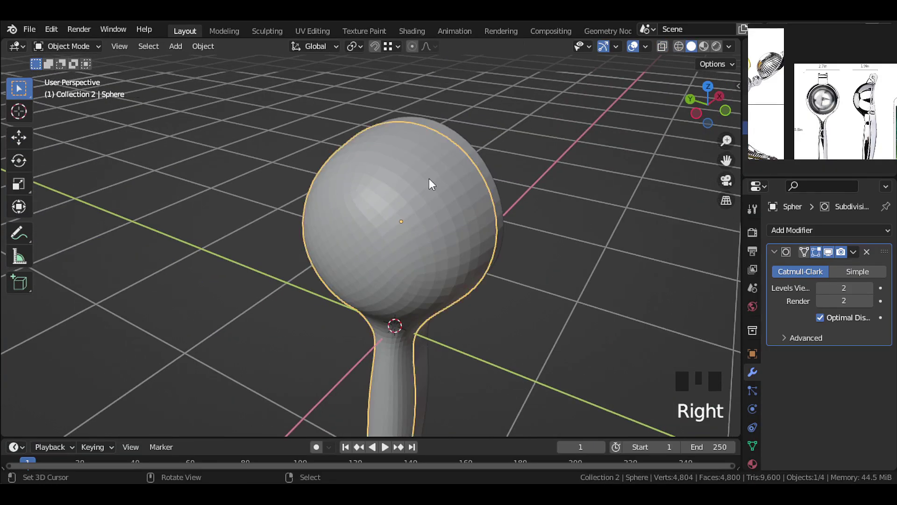
- Turn on the wireframe overlay to examine the topology at the bowl's back, and turn it off again
{"action": "left_click", "coordinate": [645, 46]}
{"action": "left_click", "coordinate": [566, 251]}
{"action": "right_click", "coordinate": [280, 190]}
{"action": "middle_click_drag", "start_coordinate": [281, 190], "coordinate": [468, 154]}
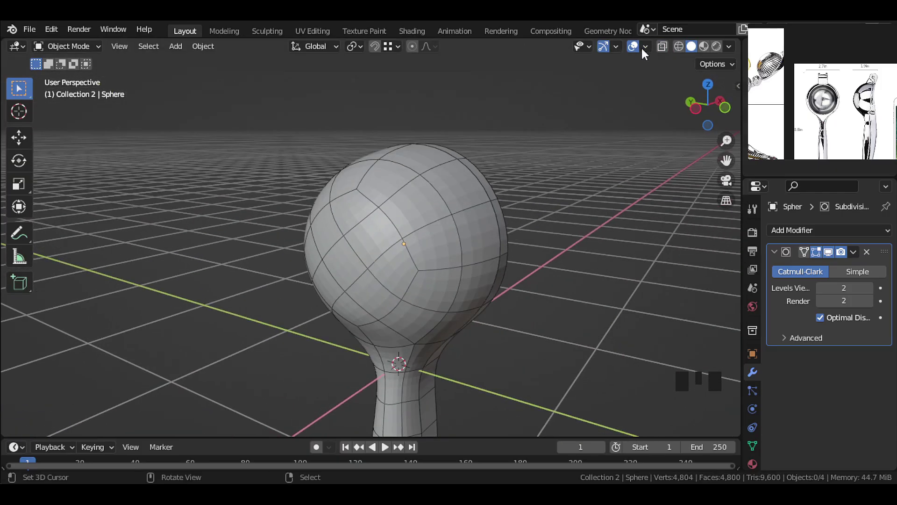
{"action": "left_click", "coordinate": [646, 46]}
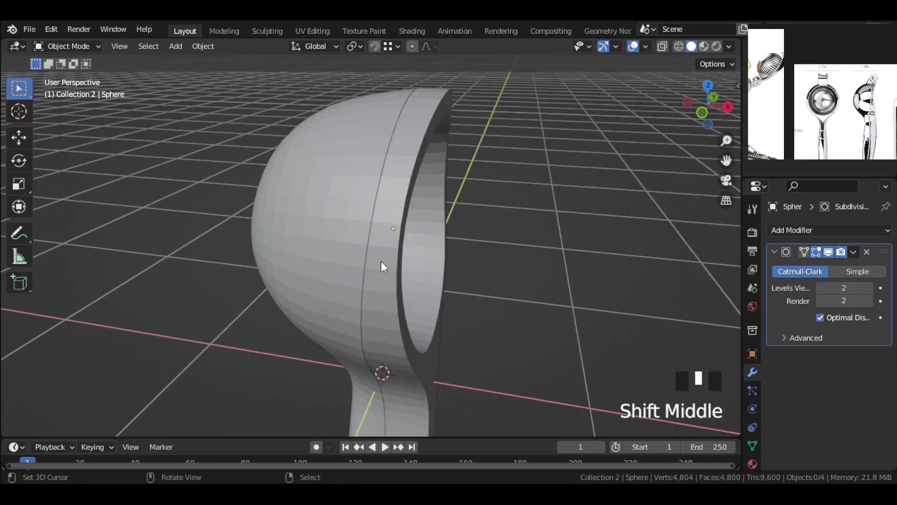
- Duplicate the second half in place and move the copy to Collection 3
{"action": "middle_click_drag", "start_coordinate": [380, 260], "coordinate": [257, 203], "text": "shift"}
{"action": "right_click", "coordinate": [256, 203]}
{"action": "right_click", "coordinate": [256, 203]}
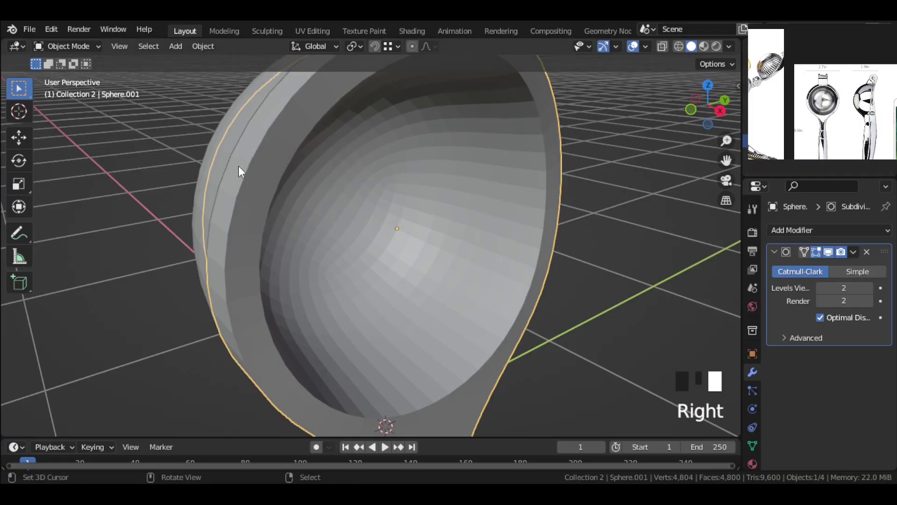
{"action": "scroll", "coordinate": [238, 166], "scroll_direction": "down", "scroll_amount": 3}
{"action": "key", "text": "shift+d"}
{"action": "right_click", "coordinate": [741, 120]}
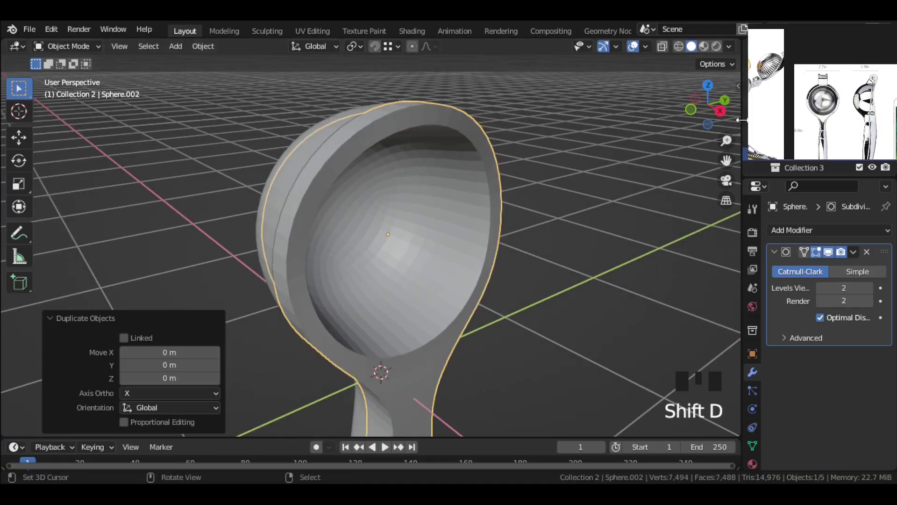
{"action": "left_click", "coordinate": [815, 165]}
- Duplicate the first half in place and store the copy in Collection 3 as well, out of view
{"action": "key", "text": "shift+d"}
{"action": "left_click", "coordinate": [369, 115]}
{"action": "left_click", "coordinate": [819, 164]}
{"action": "left_click", "coordinate": [819, 140]}
- Apply the Subdivision modifier on Sphere.001 and on the other squeezer half
{"action": "left_click", "coordinate": [374, 166]}
{"action": "middle_click_drag", "start_coordinate": [374, 166], "coordinate": [384, 185]}
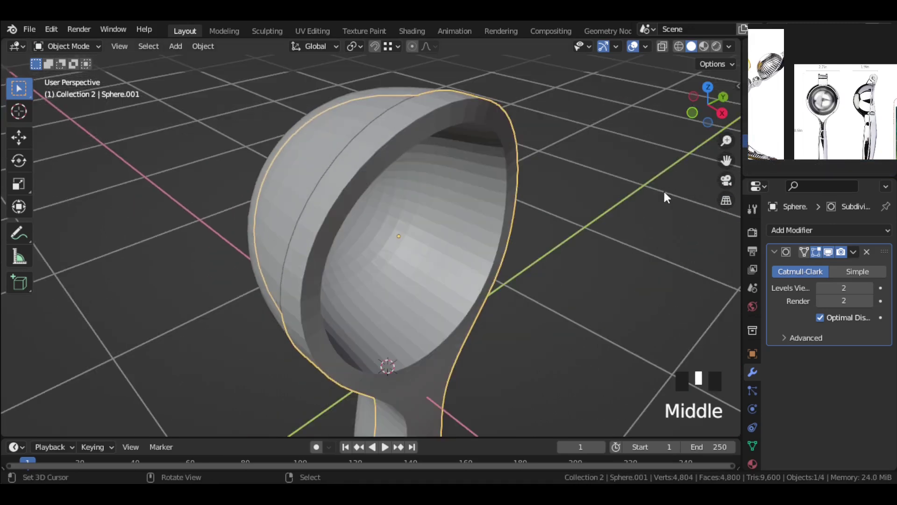
{"action": "left_click", "coordinate": [854, 252]}
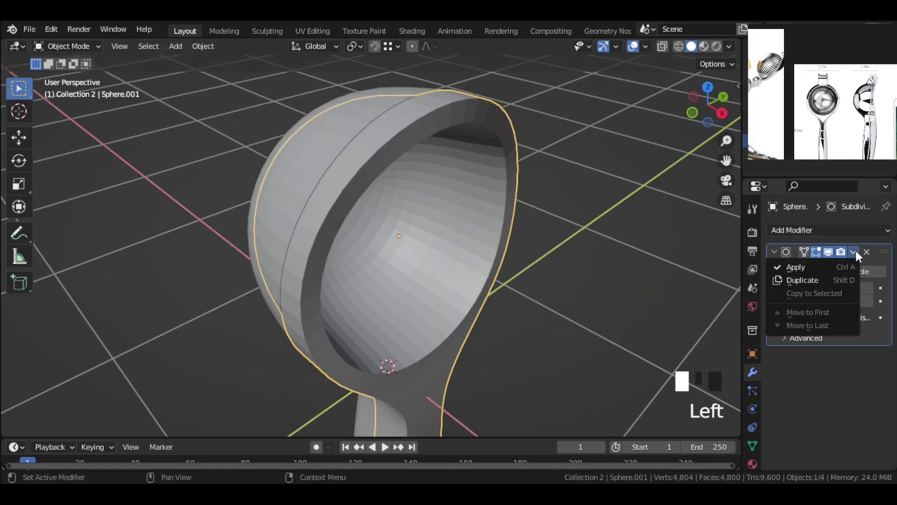
{"action": "left_click", "coordinate": [792, 267]}
{"action": "right_click", "coordinate": [313, 132]}
{"action": "left_click", "coordinate": [798, 266]}
- Clear the edge creases from the entire mesh of Sphere.001
{"action": "key", "text": "Tab"}
{"action": "key", "text": "Tab"}
{"action": "scroll", "coordinate": [368, 132], "scroll_direction": "up", "scroll_amount": 1}
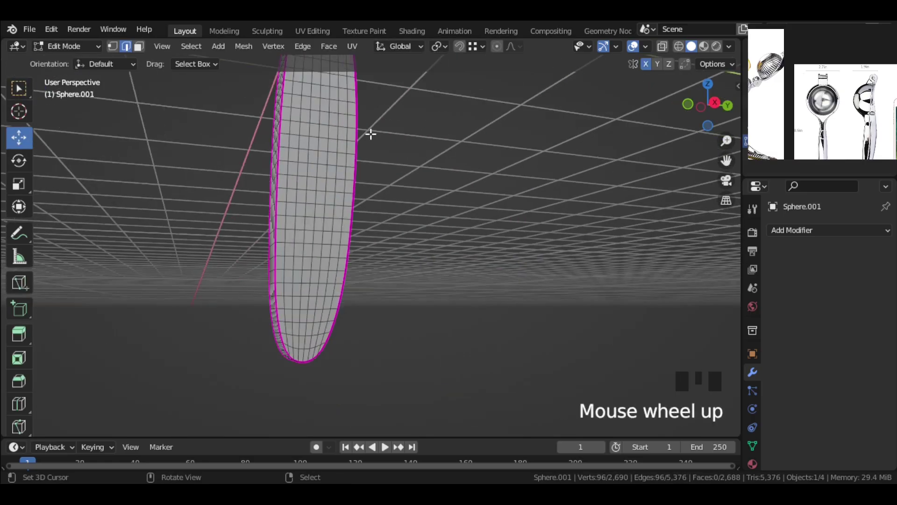
{"action": "middle_click_drag", "start_coordinate": [368, 133], "coordinate": [421, 122]}
{"action": "middle_click_drag", "start_coordinate": [421, 122], "coordinate": [523, 328], "text": "shift"}
{"action": "scroll", "coordinate": [523, 208], "scroll_direction": "down", "scroll_amount": 3}
{"action": "key", "text": "a"}
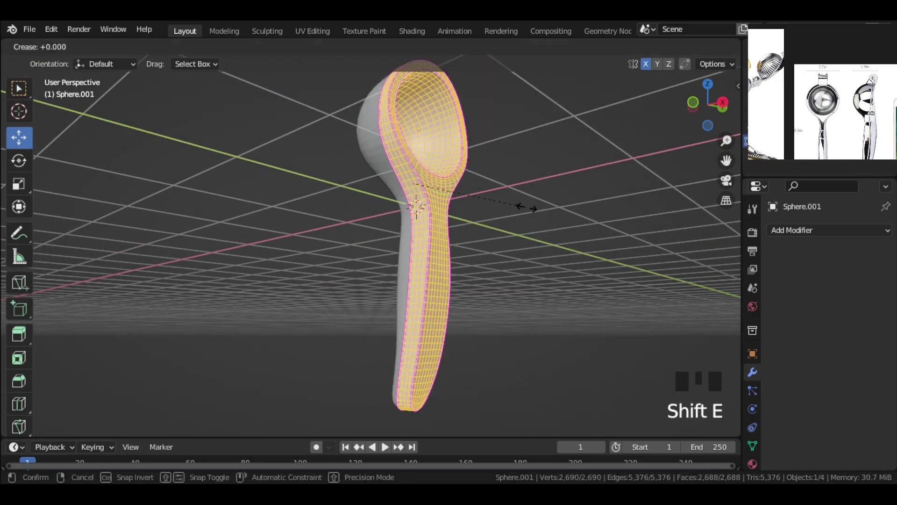
{"action": "left_click", "coordinate": [527, 207]}
{"action": "scroll", "coordinate": [524, 301], "scroll_direction": "up", "scroll_amount": 2}
{"action": "key", "text": "Tab"}
- Add a new Subdivision Surface modifier with one viewport level to Sphere.001
{"action": "middle_click_drag", "start_coordinate": [523, 302], "coordinate": [463, 313]}
{"action": "scroll", "coordinate": [434, 374], "scroll_direction": "up", "scroll_amount": 4}
{"action": "middle_click_drag", "start_coordinate": [463, 313], "coordinate": [407, 336], "text": "shift"}
{"action": "left_click", "coordinate": [797, 230]}
{"action": "scroll", "coordinate": [745, 394], "scroll_direction": "down", "scroll_amount": 3}
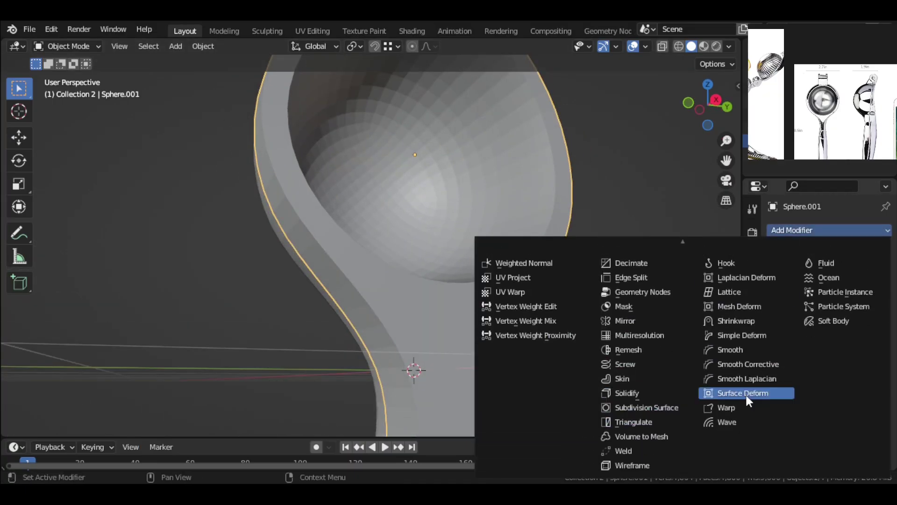
{"action": "left_click", "coordinate": [666, 406]}
{"action": "mouse_move", "coordinate": [554, 329]}
{"action": "middle_mouse_down"}
{"action": "mouse_move", "coordinate": [462, 326]}
{"action": "mouse_move", "coordinate": [559, 343]}
{"action": "middle_mouse_up"}
{"action": "scroll", "coordinate": [559, 342], "scroll_direction": "down", "scroll_amount": 7}
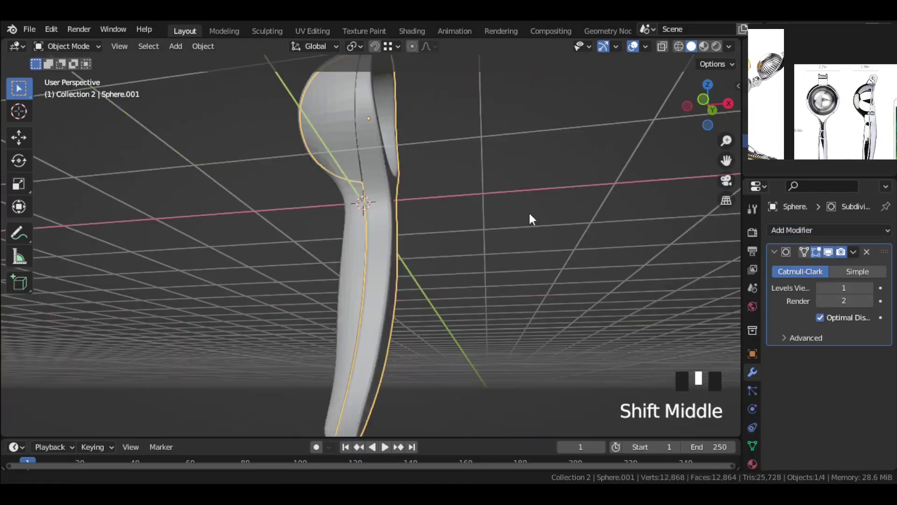
- Isolate Sphere.001 and connect vertices across the corner faces on both sides of the handle tip, front and back
{"action": "key", "text": "Tab"}
{"action": "key", "text": "KP_Divide"}
{"action": "scroll", "coordinate": [540, 239], "scroll_direction": "up", "scroll_amount": 2}
{"action": "middle_click_drag", "start_coordinate": [442, 258], "coordinate": [416, 239]}
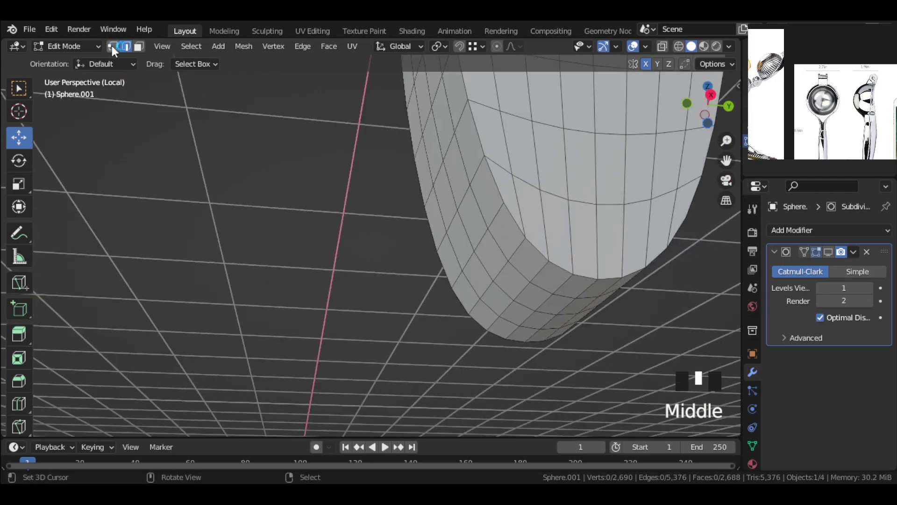
{"action": "left_click", "coordinate": [112, 47]}
{"action": "middle_click_drag", "start_coordinate": [543, 173], "coordinate": [430, 190], "text": "shift"}
{"action": "scroll", "coordinate": [430, 191], "scroll_direction": "up", "scroll_amount": 3}
{"action": "middle_click_drag", "start_coordinate": [432, 148], "coordinate": [613, 224]}
{"action": "right_click", "coordinate": [613, 224]}
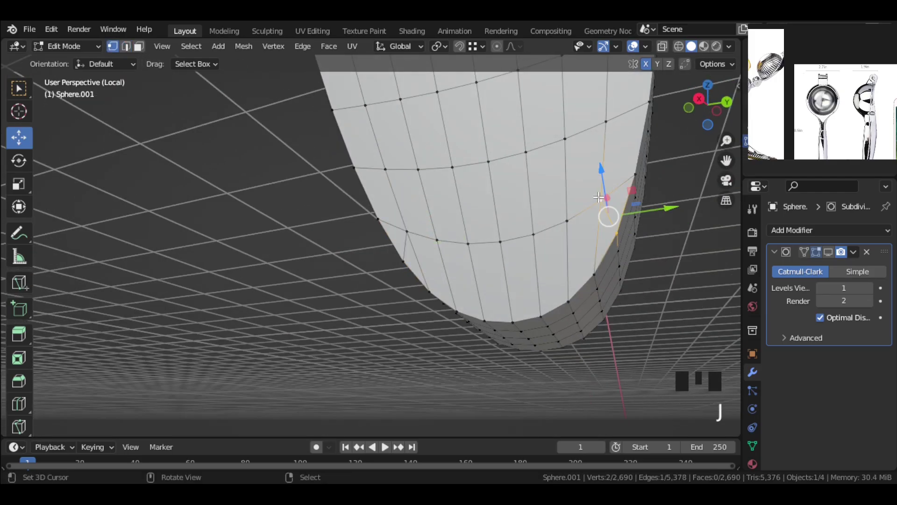
{"action": "middle_click_drag", "start_coordinate": [478, 202], "coordinate": [343, 269]}
{"action": "right_click", "coordinate": [343, 269]}
{"action": "middle_click_drag", "start_coordinate": [284, 215], "coordinate": [153, 261]}
{"action": "right_click", "coordinate": [153, 260]}
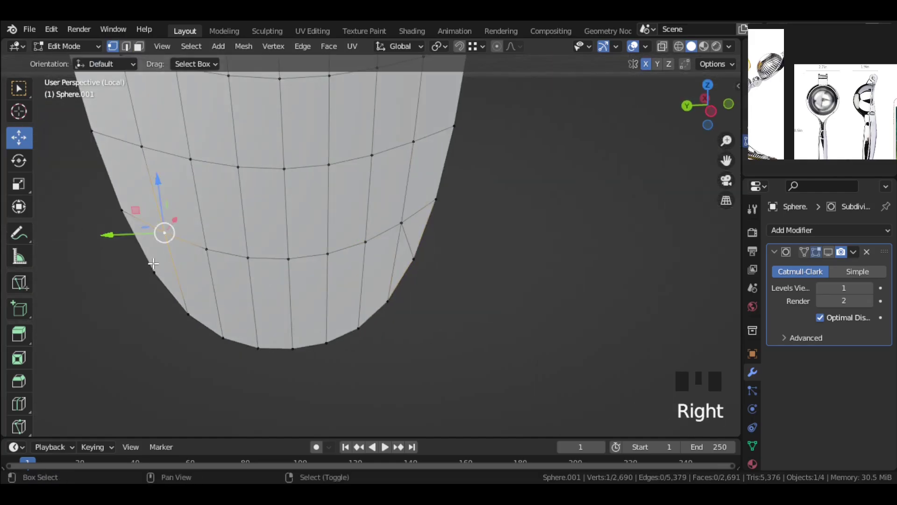
- Dissolve the surplus edge loops running around the handle's rounded tip
{"action": "middle_click_drag", "start_coordinate": [208, 239], "coordinate": [133, 69]}
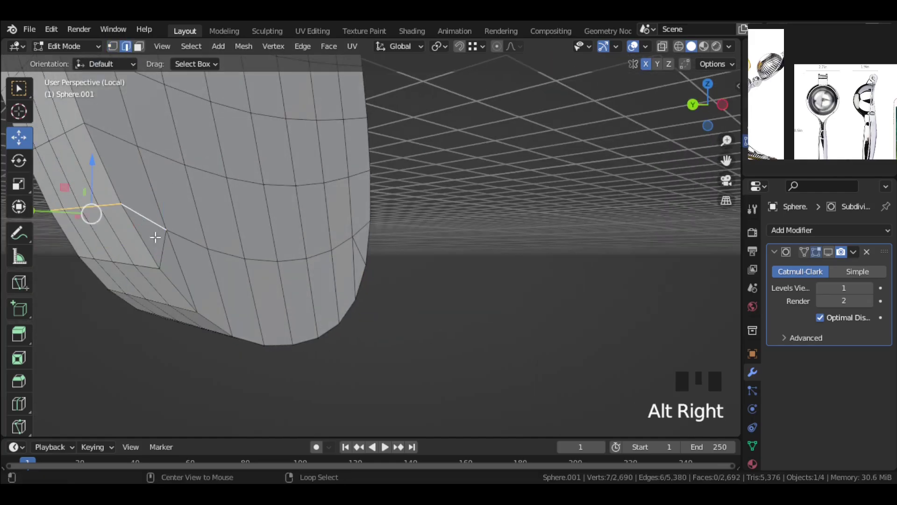
{"action": "right_click", "coordinate": [364, 229], "text": "alt+shift"}
{"action": "mouse_move", "coordinate": [365, 229]}
{"action": "middle_mouse_down"}
{"action": "mouse_move", "coordinate": [299, 220]}
{"action": "mouse_move", "coordinate": [527, 223]}
{"action": "mouse_move", "coordinate": [640, 266]}
{"action": "mouse_move", "coordinate": [377, 234]}
{"action": "middle_mouse_up"}
{"action": "key", "text": "x"}
{"action": "left_click", "coordinate": [276, 220]}
{"action": "scroll", "coordinate": [526, 224], "scroll_direction": "down", "scroll_amount": 2}
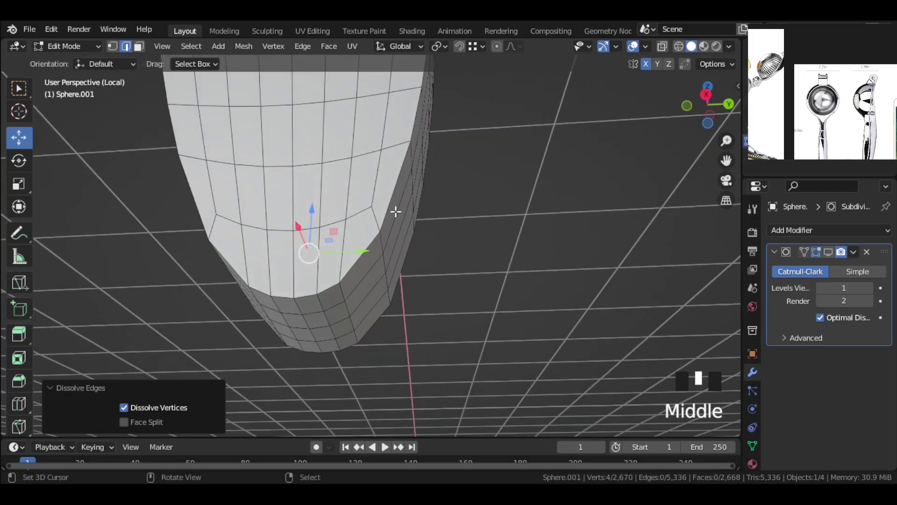
- Select the edge rows wrapping around the handle tip and space them evenly with LoopTools, using cubic interpolation at 100% influence
{"action": "right_click", "coordinate": [394, 203]}
{"action": "right_click", "coordinate": [257, 288], "text": "ctrl"}
{"action": "middle_click_drag", "start_coordinate": [257, 288], "coordinate": [534, 293]}
{"action": "right_click", "coordinate": [377, 218], "text": "shift"}
{"action": "right_click", "coordinate": [379, 173], "text": "ctrl"}
{"action": "middle_click_drag", "start_coordinate": [379, 173], "coordinate": [635, 230]}
{"action": "right_click", "coordinate": [420, 178], "text": "shift"}
{"action": "middle_click_drag", "start_coordinate": [421, 177], "coordinate": [462, 201]}
{"action": "right_click", "coordinate": [463, 201], "text": "ctrl"}
{"action": "middle_click_drag", "start_coordinate": [463, 201], "coordinate": [511, 226], "text": "shift"}
{"action": "right_click", "coordinate": [355, 211], "text": "ctrl"}
{"action": "middle_click_drag", "start_coordinate": [355, 210], "coordinate": [397, 145]}
{"action": "key", "text": "w"}
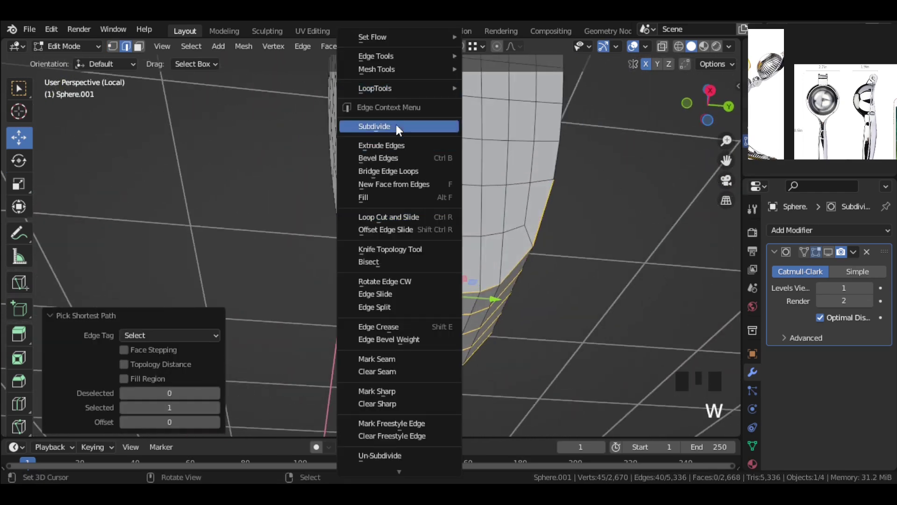
{"action": "mouse_move", "coordinate": [406, 88]}
{"action": "middle_click_drag", "start_coordinate": [450, 265], "coordinate": [440, 305], "text": "shift"}
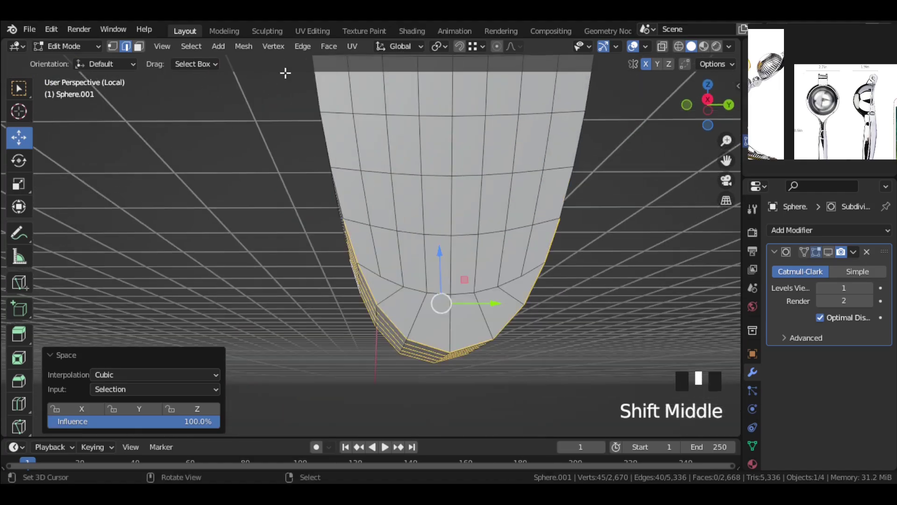
- Slide the inner vertex row on the tip's front face toward the outer rim by a factor of about 0.668
{"action": "scroll", "coordinate": [467, 323], "scroll_direction": "up", "scroll_amount": 2}
{"action": "key", "text": "1"}
{"action": "right_click", "coordinate": [559, 304], "text": "ctrl"}
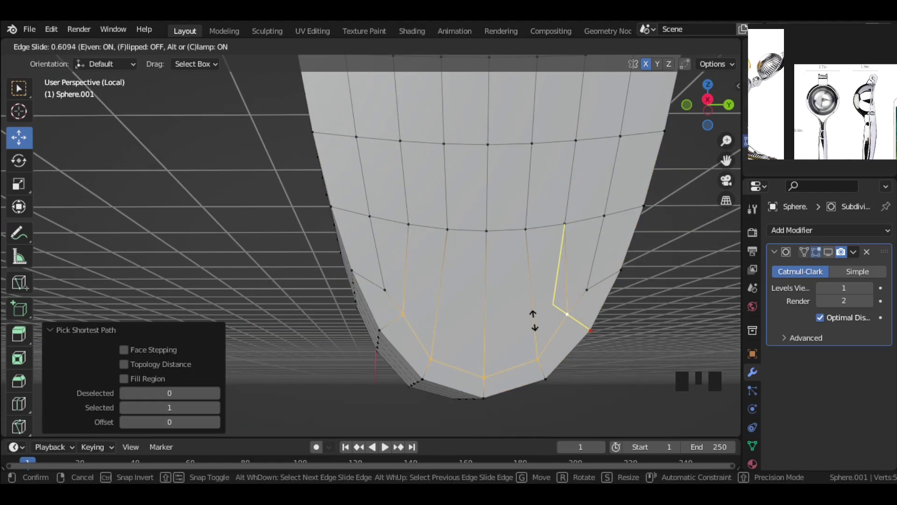
{"action": "left_click", "coordinate": [550, 328]}
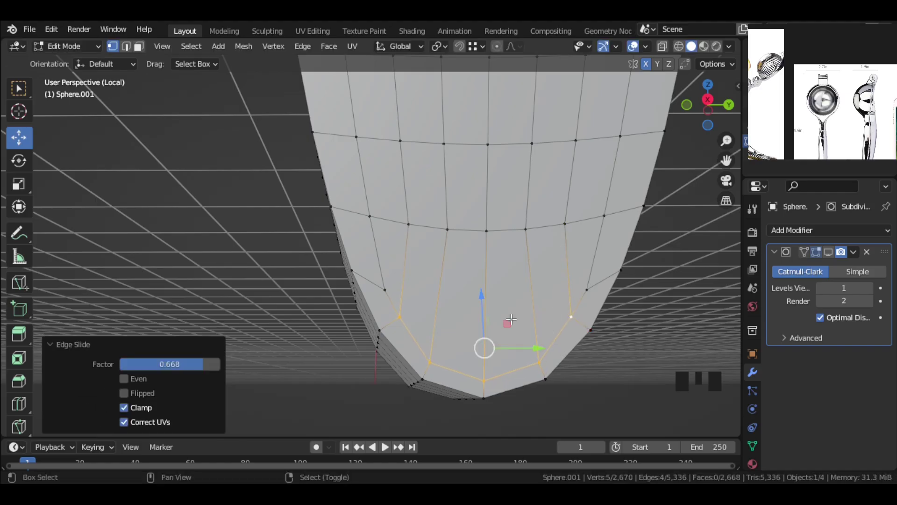
- Slide the inner side vertex above the front tip up its edge and then outward toward the rim by about 0.195
{"action": "right_click", "coordinate": [384, 291]}
{"action": "key", "text": "g"}
{"action": "key", "text": "g"}
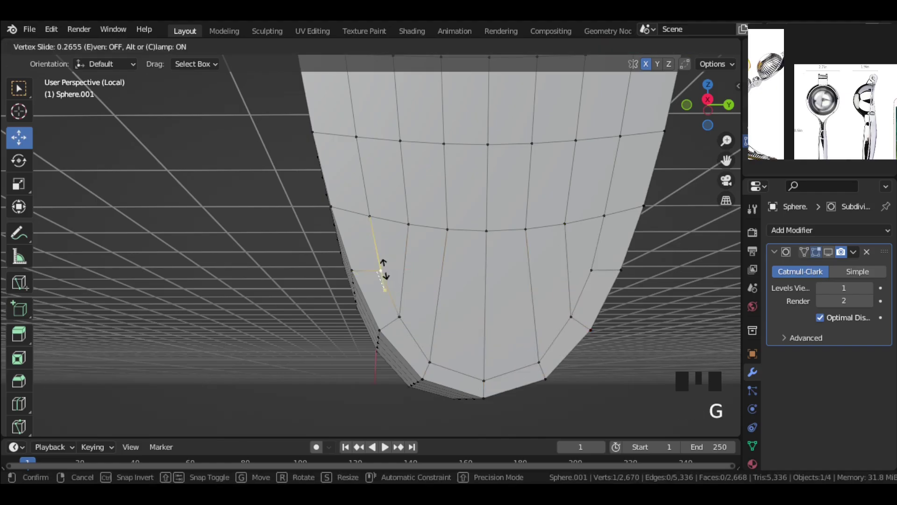
{"action": "left_click", "coordinate": [381, 262]}
{"action": "key", "text": "g"}
{"action": "key", "text": "g"}
{"action": "left_click", "coordinate": [395, 258]}
- Slide the individual vertices higher along the handle's front side to even out their distance from the rim
{"action": "right_click", "coordinate": [374, 217]}
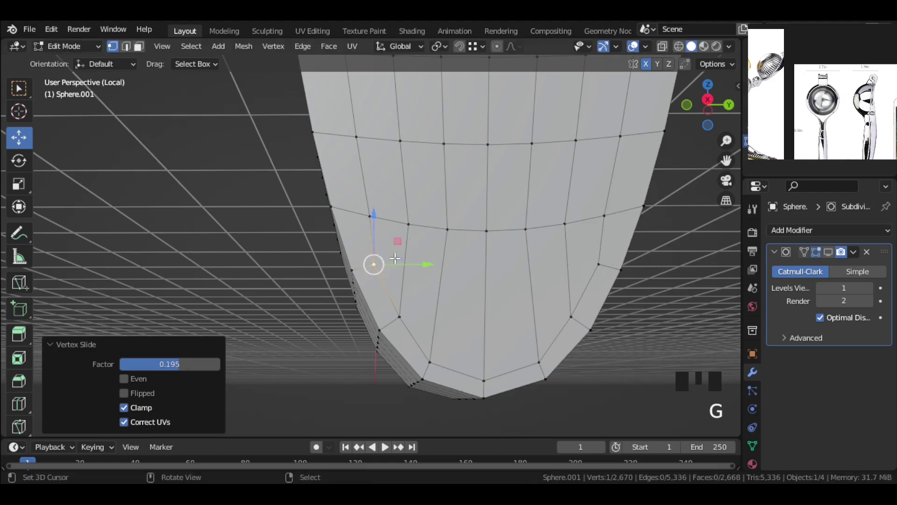
{"action": "key", "text": "g"}
{"action": "key", "text": "g"}
{"action": "left_click", "coordinate": [388, 217]}
{"action": "scroll", "coordinate": [402, 224], "scroll_direction": "down", "scroll_amount": 3}
{"action": "middle_click_drag", "start_coordinate": [421, 228], "coordinate": [430, 260], "text": "shift"}
{"action": "right_click", "coordinate": [367, 123]}
{"action": "key", "text": "g"}
{"action": "key", "text": "g"}
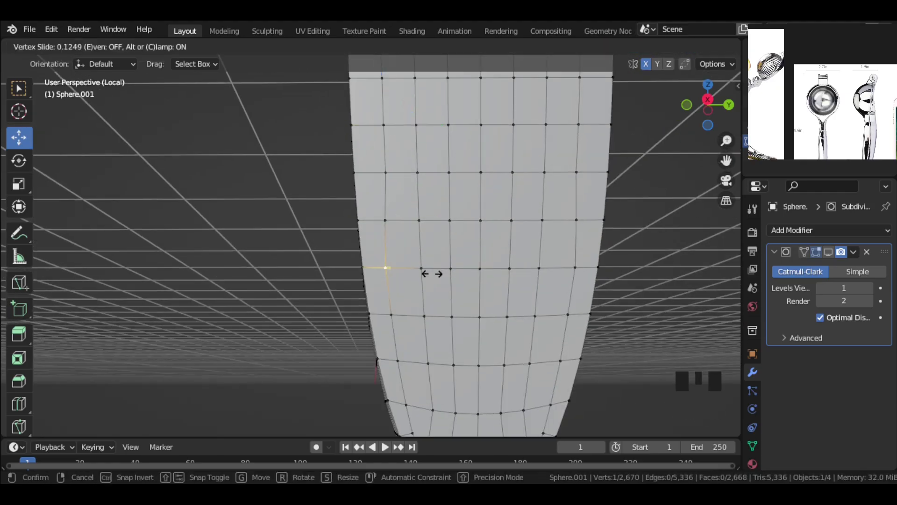
{"action": "left_click", "coordinate": [414, 203]}
{"action": "scroll", "coordinate": [383, 173], "scroll_direction": "down", "scroll_amount": 3}
- Select the inner vertex row on the tip's opposite face and slide it toward the end of the handle
{"action": "middle_click_drag", "start_coordinate": [382, 173], "coordinate": [677, 312]}
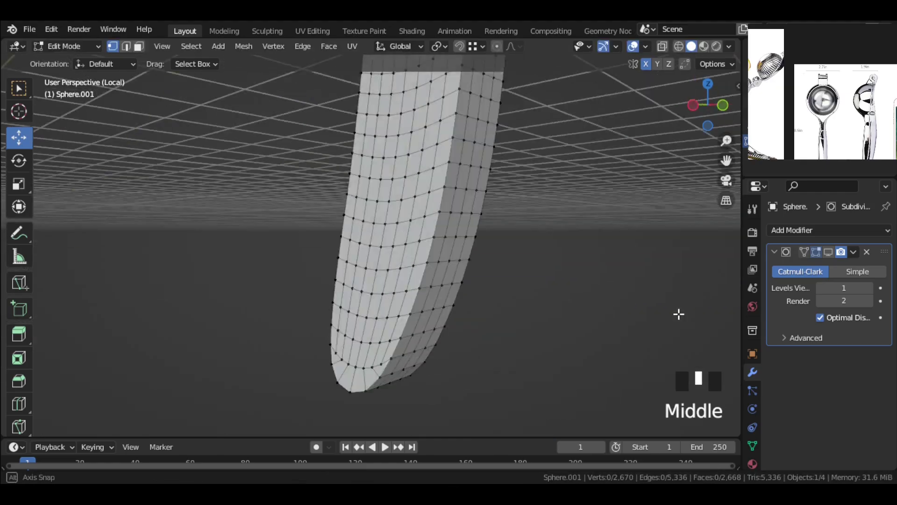
{"action": "scroll", "coordinate": [411, 259], "scroll_direction": "down", "scroll_amount": 1}
{"action": "scroll", "coordinate": [451, 233], "scroll_direction": "up", "scroll_amount": 2}
{"action": "right_click", "coordinate": [377, 245], "text": "ctrl"}
{"action": "middle_click_drag", "start_coordinate": [376, 245], "coordinate": [421, 262]}
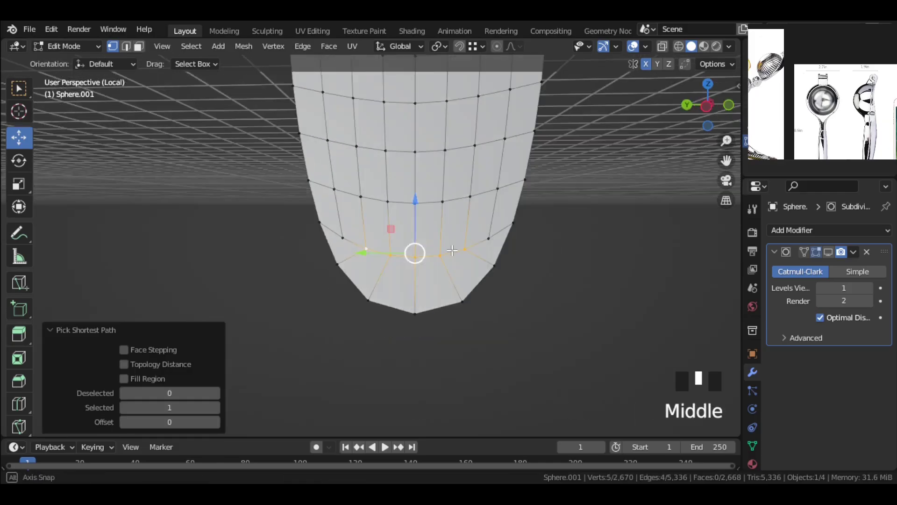
{"action": "scroll", "coordinate": [420, 262], "scroll_direction": "up", "scroll_amount": 2}
{"action": "key", "text": "g"}
{"action": "key", "text": "g"}
{"action": "left_click", "coordinate": [442, 305]}
- Slide single vertices beside the handle's outer edges on the opposite face to smooth the spacing up from the tip
{"action": "left_click", "coordinate": [537, 235]}
{"action": "key", "text": "g"}
{"action": "key", "text": "g"}
{"action": "left_click", "coordinate": [547, 204]}
{"action": "scroll", "coordinate": [593, 204], "scroll_direction": "down", "scroll_amount": 3}
{"action": "middle_click_drag", "start_coordinate": [593, 204], "coordinate": [571, 274], "text": "shift"}
{"action": "left_click", "coordinate": [466, 142]}
{"action": "key", "text": "g"}
{"action": "key", "text": "g"}
{"action": "left_click", "coordinate": [530, 147]}
{"action": "middle_click_drag", "start_coordinate": [530, 147], "coordinate": [499, 270], "text": "shift"}
{"action": "right_click", "coordinate": [430, 178]}
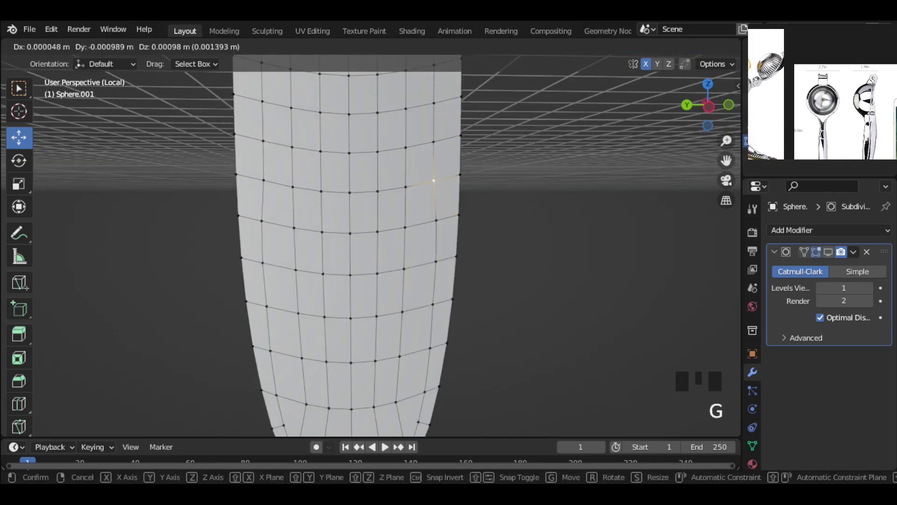
{"action": "left_click", "coordinate": [521, 106]}
{"action": "scroll", "coordinate": [447, 192], "scroll_direction": "down", "scroll_amount": 3}
- Merge the stray vertex pairs at their centers on both sides of the neck below the bowl
{"action": "middle_click_drag", "start_coordinate": [447, 192], "coordinate": [521, 233]}
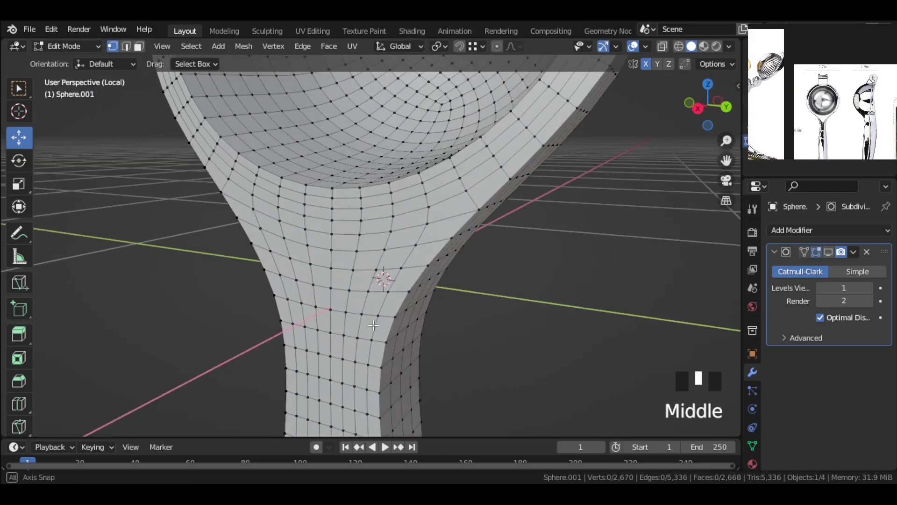
{"action": "scroll", "coordinate": [521, 233], "scroll_direction": "up", "scroll_amount": 2}
{"action": "scroll", "coordinate": [522, 234], "scroll_direction": "down", "scroll_amount": 1}
{"action": "scroll", "coordinate": [521, 234], "scroll_direction": "up", "scroll_amount": 2}
{"action": "scroll", "coordinate": [383, 355], "scroll_direction": "down", "scroll_amount": 1}
{"action": "middle_click_drag", "start_coordinate": [472, 216], "coordinate": [405, 239]}
{"action": "key", "text": "m"}
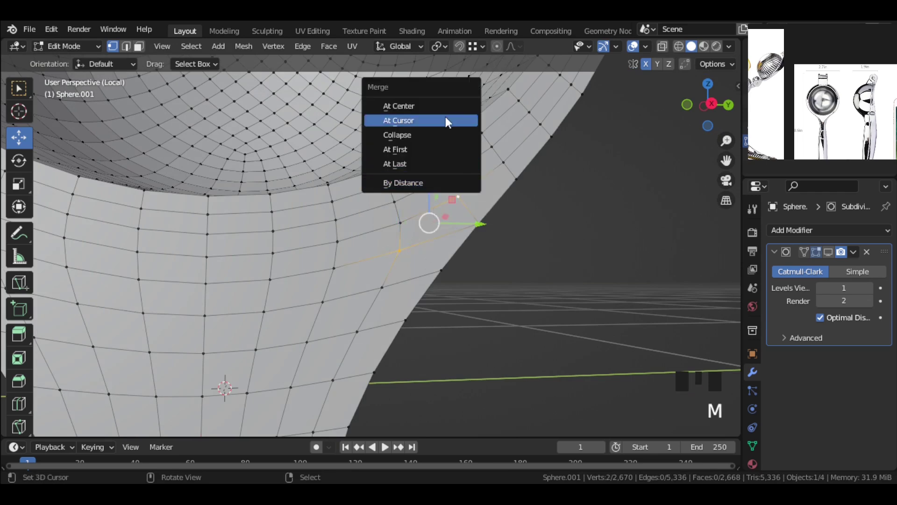
{"action": "left_click", "coordinate": [399, 104]}
{"action": "middle_click_drag", "start_coordinate": [400, 104], "coordinate": [519, 221]}
{"action": "scroll", "coordinate": [375, 218], "scroll_direction": "down", "scroll_amount": 2}
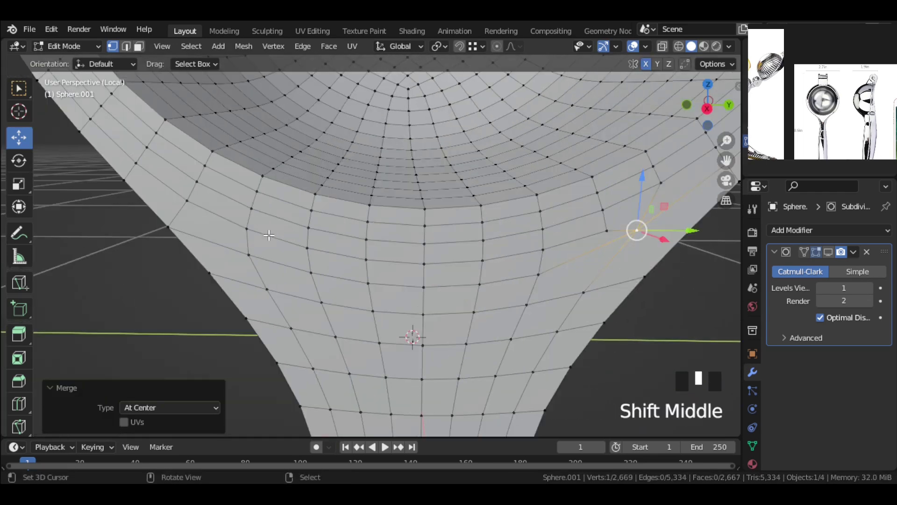
{"action": "right_click", "coordinate": [248, 255]}
{"action": "key", "text": "m"}
{"action": "left_click", "coordinate": [193, 192]}
{"action": "middle_click_drag", "start_coordinate": [193, 193], "coordinate": [289, 209]}
{"action": "scroll", "coordinate": [290, 209], "scroll_direction": "down", "scroll_amount": 2}
- Dissolve the extra edge loop around the bowl's rim, leaving the remaining loop in place
{"action": "left_click", "coordinate": [125, 46]}
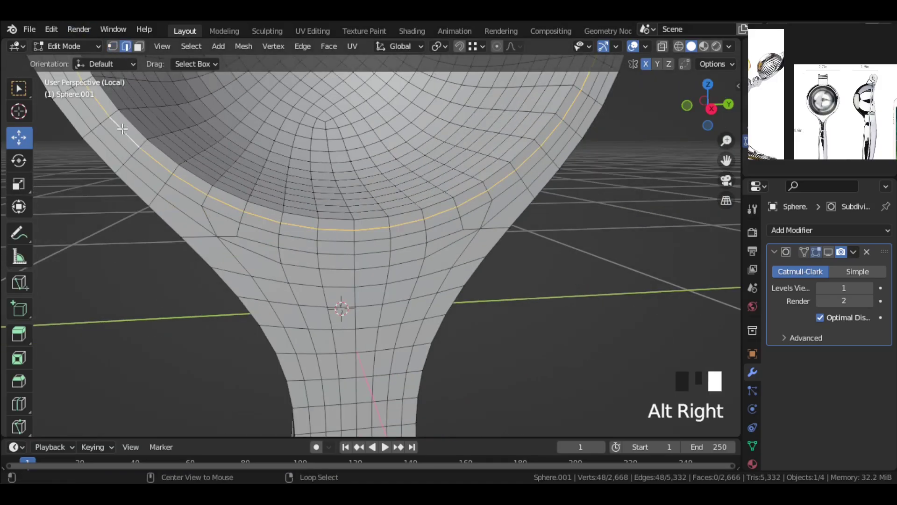
{"action": "middle_click_drag", "start_coordinate": [411, 167], "coordinate": [182, 267], "text": "shift"}
{"action": "key", "text": "x"}
{"action": "left_click", "coordinate": [410, 233]}
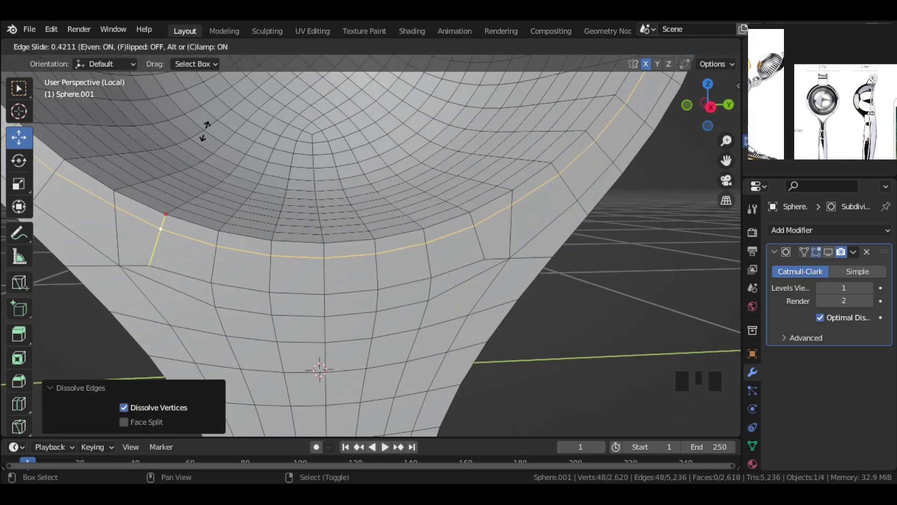
{"action": "key", "text": "Escape"}
- Slide the edge row and the vertex row beneath the bowl's rim at the neck to even out the faces
{"action": "right_click", "coordinate": [165, 266]}
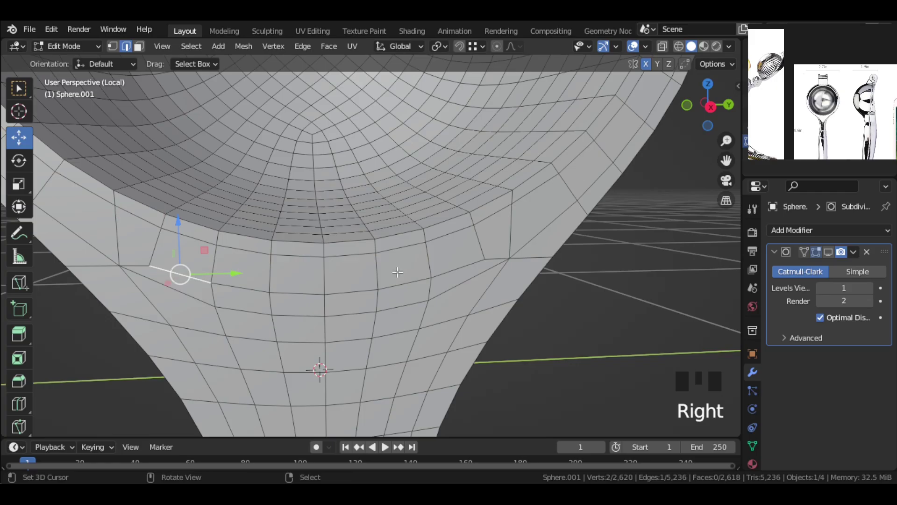
{"action": "left_click", "coordinate": [455, 261], "text": "ctrl"}
{"action": "key", "text": "g"}
{"action": "key", "text": "g"}
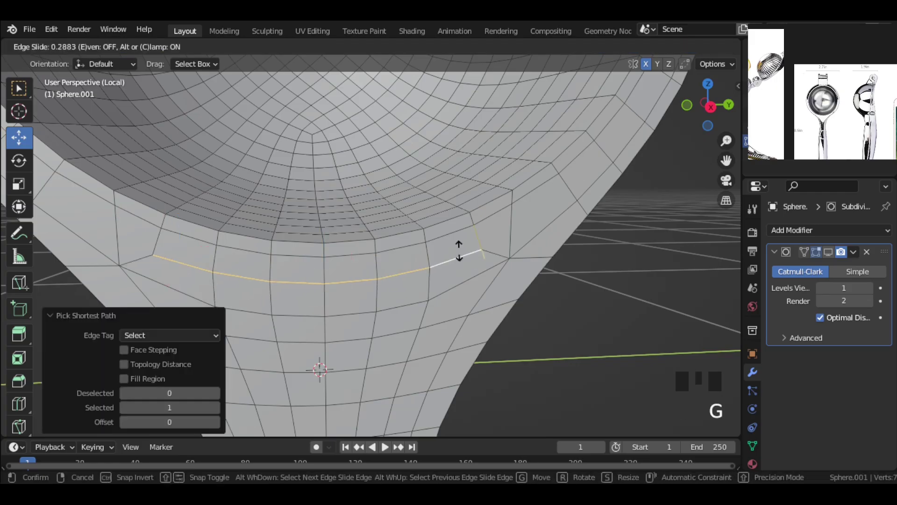
{"action": "left_click", "coordinate": [458, 264]}
{"action": "right_click", "coordinate": [432, 298], "text": "ctrl"}
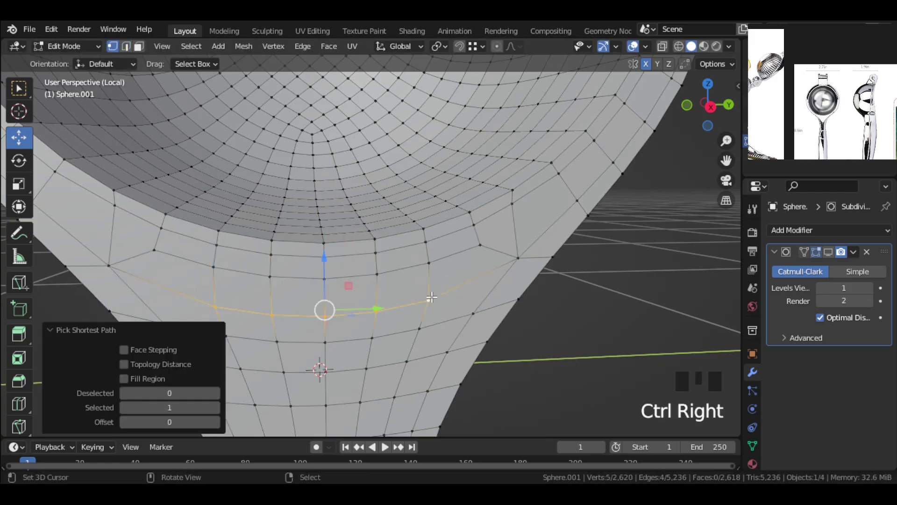
{"action": "left_click", "coordinate": [430, 292]}
- Merge the stray vertex pairs on both sides of the neck on the half's opposite face
{"action": "middle_click_drag", "start_coordinate": [430, 295], "coordinate": [458, 244]}
{"action": "scroll", "coordinate": [414, 277], "scroll_direction": "up", "scroll_amount": 3}
{"action": "middle_click_drag", "start_coordinate": [415, 276], "coordinate": [361, 274], "text": "shift"}
{"action": "key", "text": "m"}
{"action": "left_click", "coordinate": [285, 302]}
{"action": "scroll", "coordinate": [297, 266], "scroll_direction": "down", "scroll_amount": 2}
{"action": "middle_click_drag", "start_coordinate": [296, 267], "coordinate": [643, 230], "text": "shift"}
{"action": "right_click", "coordinate": [252, 260]}
{"action": "right_click", "coordinate": [189, 214], "text": "shift"}
{"action": "key", "text": "m"}
{"action": "left_click", "coordinate": [173, 242]}
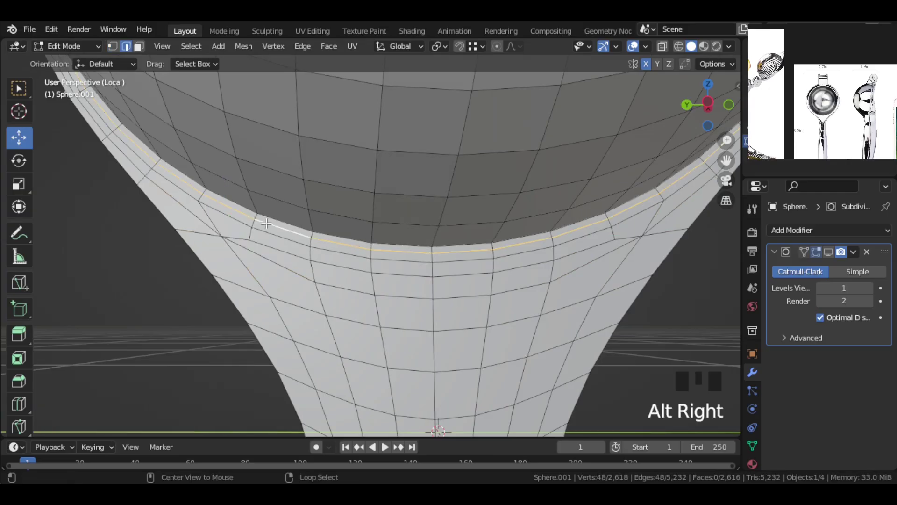
- Dissolve the two edge loops along the rim on the opposite face and cut a single new loop in their place
{"action": "key", "text": "x"}
{"action": "left_click", "coordinate": [316, 234]}
{"action": "scroll", "coordinate": [257, 233], "scroll_direction": "up", "scroll_amount": 1}
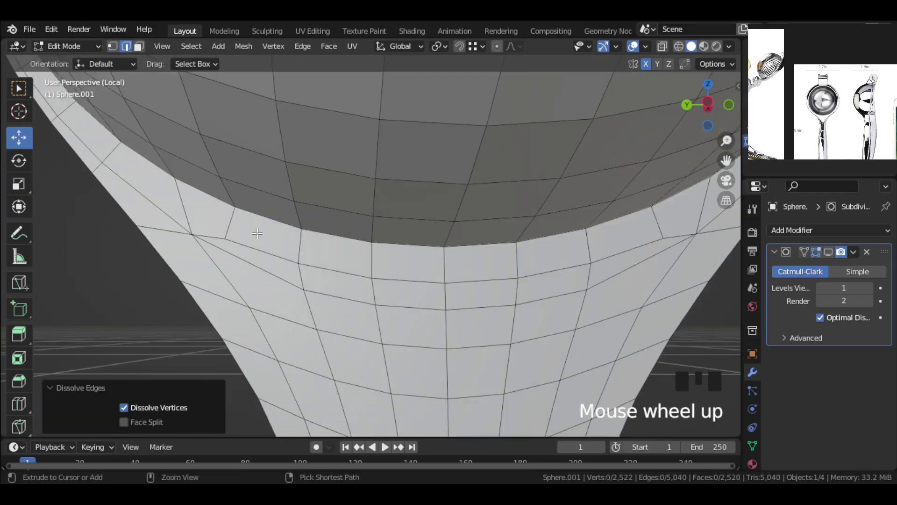
{"action": "left_click", "coordinate": [284, 167]}
- Select the edge row below the rim at the neck and slide it closer to the rim
{"action": "right_click", "coordinate": [262, 251]}
{"action": "right_click", "coordinate": [627, 251], "text": "ctrl"}
{"action": "key", "text": "g"}
{"action": "key", "text": "g"}
{"action": "left_click", "coordinate": [624, 239]}
- Slide the vertex at the neck's side and the vertex row across the neck below the rim to even out the faces
{"action": "left_click", "coordinate": [111, 47]}
{"action": "right_click", "coordinate": [597, 237]}
{"action": "key", "text": "g"}
{"action": "key", "text": "g"}
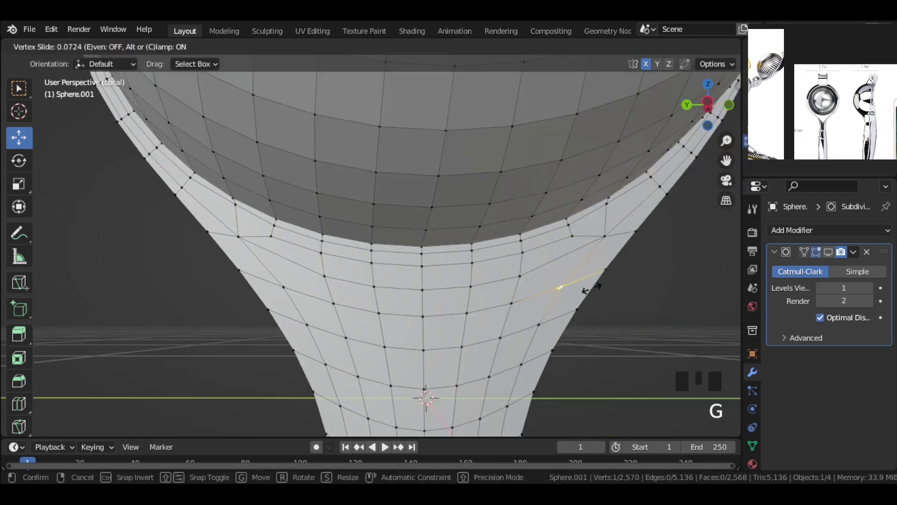
{"action": "left_click", "coordinate": [591, 288]}
{"action": "right_click", "coordinate": [519, 275]}
{"action": "right_click", "coordinate": [325, 276], "text": "ctrl"}
{"action": "key", "text": "g"}
{"action": "key", "text": "g"}
{"action": "left_click", "coordinate": [360, 253]}
{"action": "scroll", "coordinate": [374, 251], "scroll_direction": "down", "scroll_amount": 2}
{"action": "right_click", "coordinate": [659, 272]}
- Show the subdivision of this half in the viewport, shade it smooth and bring the other objects back into view
{"action": "middle_click_drag", "start_coordinate": [660, 272], "coordinate": [631, 273]}
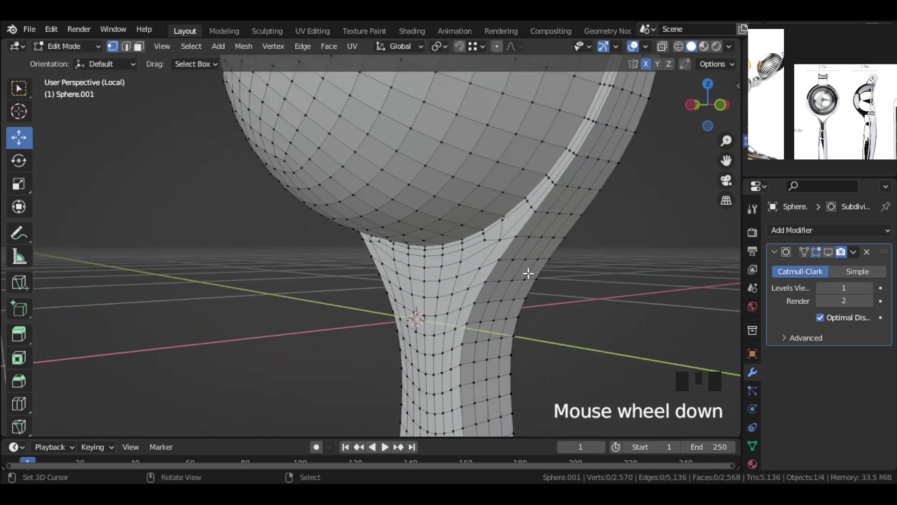
{"action": "middle_click_drag", "start_coordinate": [528, 273], "coordinate": [486, 319]}
{"action": "scroll", "coordinate": [486, 319], "scroll_direction": "up", "scroll_amount": 1}
{"action": "left_click", "coordinate": [828, 252]}
{"action": "key", "text": "Tab"}
{"action": "middle_click_drag", "start_coordinate": [243, 194], "coordinate": [364, 296]}
{"action": "key", "text": "w"}
{"action": "scroll", "coordinate": [430, 251], "scroll_direction": "down", "scroll_amount": 3}
{"action": "key", "text": "KP_Divide"}
- Isolate the other squeezer half and clear the crease from all its edges with a factor of -1
{"action": "middle_click_drag", "start_coordinate": [424, 245], "coordinate": [355, 262]}
{"action": "right_click", "coordinate": [341, 246]}
{"action": "key", "text": "KP_Divide"}
{"action": "key", "text": "Tab"}
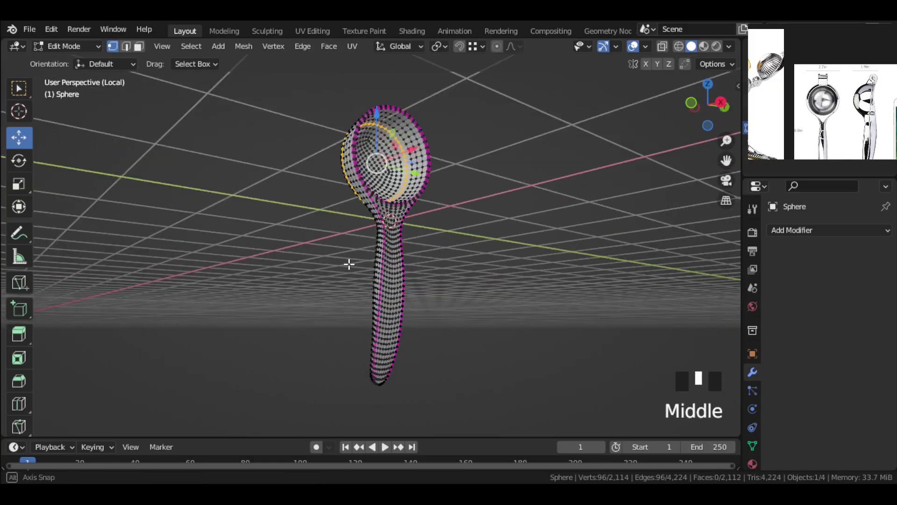
{"action": "scroll", "coordinate": [355, 262], "scroll_direction": "up", "scroll_amount": 4}
{"action": "key", "text": "a"}
{"action": "key", "text": "shift+e"}
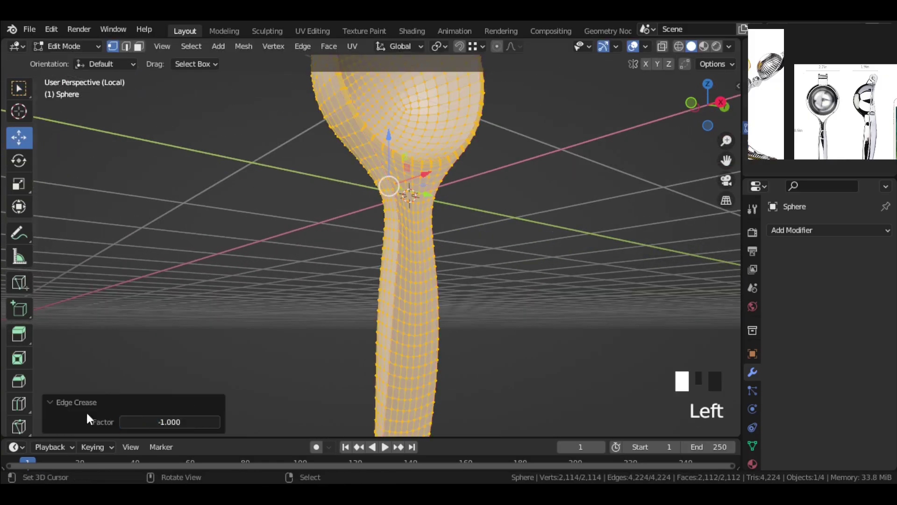
{"action": "left_click_drag", "start_coordinate": [108, 416], "coordinate": [84, 417]}
- Dissolve the two edge loops running along the bowl's rim on this half
{"action": "right_click", "coordinate": [467, 266]}
{"action": "scroll", "coordinate": [560, 248], "scroll_direction": "up", "scroll_amount": 6}
{"action": "right_click", "coordinate": [609, 236]}
{"action": "middle_click_drag", "start_coordinate": [467, 267], "coordinate": [262, 112]}
{"action": "scroll", "coordinate": [493, 290], "scroll_direction": "up", "scroll_amount": 2}
{"action": "left_click", "coordinate": [126, 49]}
{"action": "scroll", "coordinate": [370, 275], "scroll_direction": "down", "scroll_amount": 2}
{"action": "key", "text": "x"}
{"action": "left_click", "coordinate": [476, 262]}
{"action": "middle_click_drag", "start_coordinate": [476, 261], "coordinate": [235, 273]}
{"action": "scroll", "coordinate": [346, 326], "scroll_direction": "down", "scroll_amount": 5}
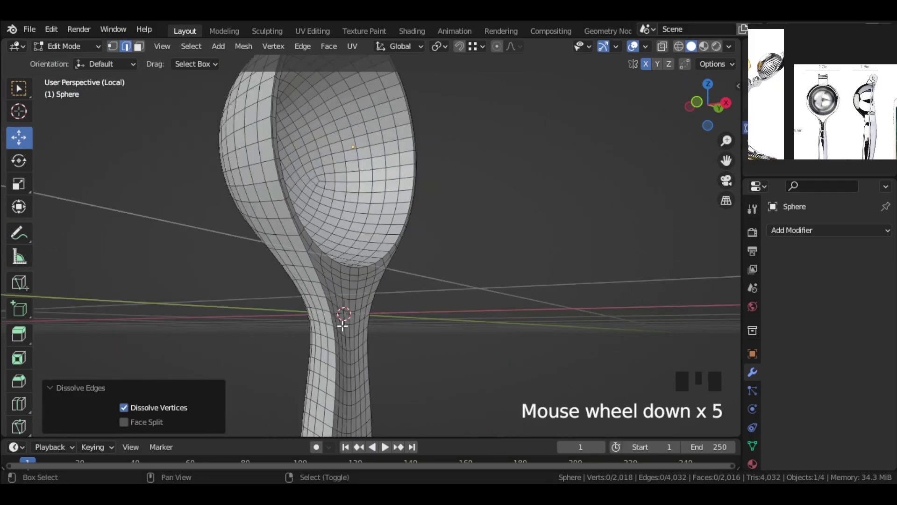
- Cut a new edge loop just beneath the bowl's rim at the neck
{"action": "middle_click_drag", "start_coordinate": [346, 326], "coordinate": [324, 244]}
{"action": "scroll", "coordinate": [371, 244], "scroll_direction": "up", "scroll_amount": 4}
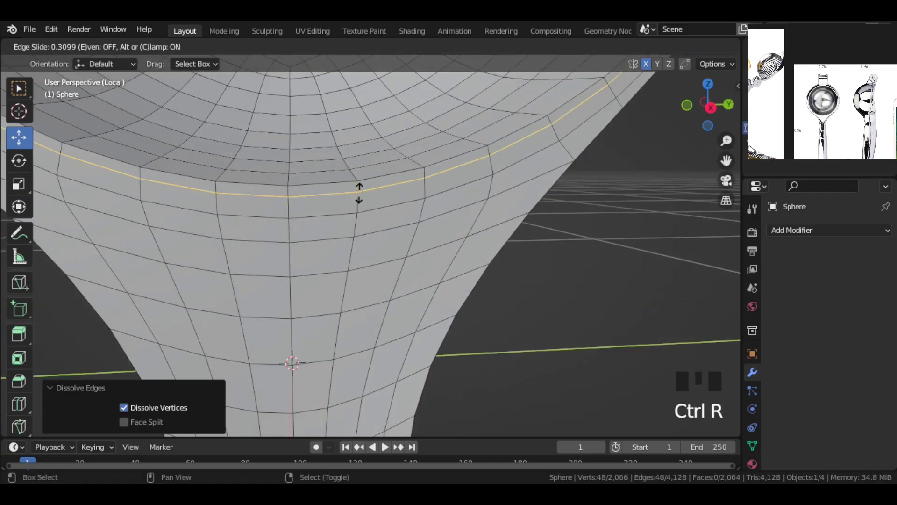
{"action": "left_click", "coordinate": [350, 164]}
- Dissolve the newly cut loop and the remaining support loop along the bowl's rim
{"action": "scroll", "coordinate": [533, 223], "scroll_direction": "down", "scroll_amount": 3}
{"action": "middle_click_drag", "start_coordinate": [533, 222], "coordinate": [421, 335], "text": "shift"}
{"action": "scroll", "coordinate": [440, 271], "scroll_direction": "down", "scroll_amount": 2}
{"action": "scroll", "coordinate": [347, 265], "scroll_direction": "up", "scroll_amount": 3}
{"action": "scroll", "coordinate": [310, 262], "scroll_direction": "up", "scroll_amount": 1}
{"action": "right_click", "coordinate": [311, 260], "text": "alt+shift"}
{"action": "key", "text": "x"}
{"action": "left_click", "coordinate": [329, 264]}
- Bevel the edge loop around the half's outline down to the handle's end with 0.0109 m width and 2 segments
{"action": "middle_click_drag", "start_coordinate": [329, 264], "coordinate": [401, 266]}
{"action": "right_click", "coordinate": [310, 283], "text": "alt"}
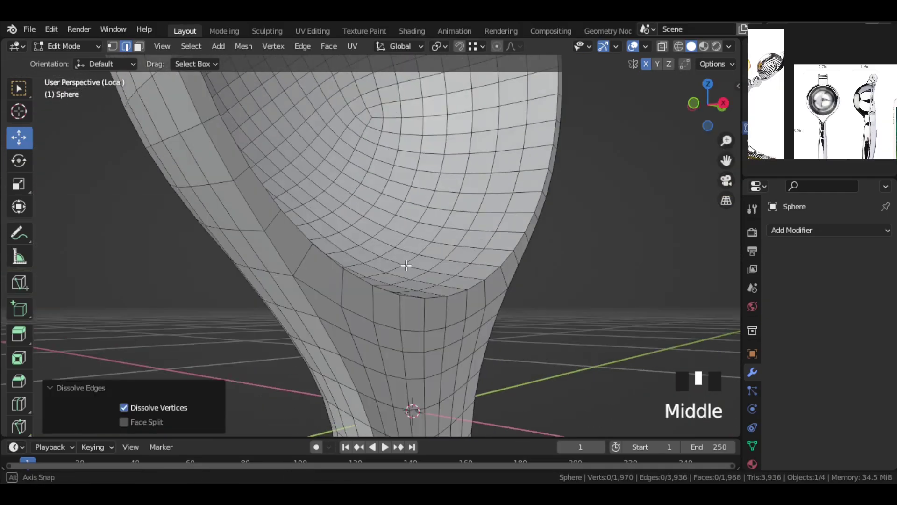
{"action": "scroll", "coordinate": [477, 290], "scroll_direction": "down", "scroll_amount": 3}
{"action": "scroll", "coordinate": [447, 292], "scroll_direction": "down", "scroll_amount": 2}
{"action": "middle_click_drag", "start_coordinate": [449, 304], "coordinate": [425, 316], "text": "shift"}
{"action": "scroll", "coordinate": [417, 310], "scroll_direction": "up", "scroll_amount": 8}
{"action": "right_click", "coordinate": [374, 313], "text": "alt"}
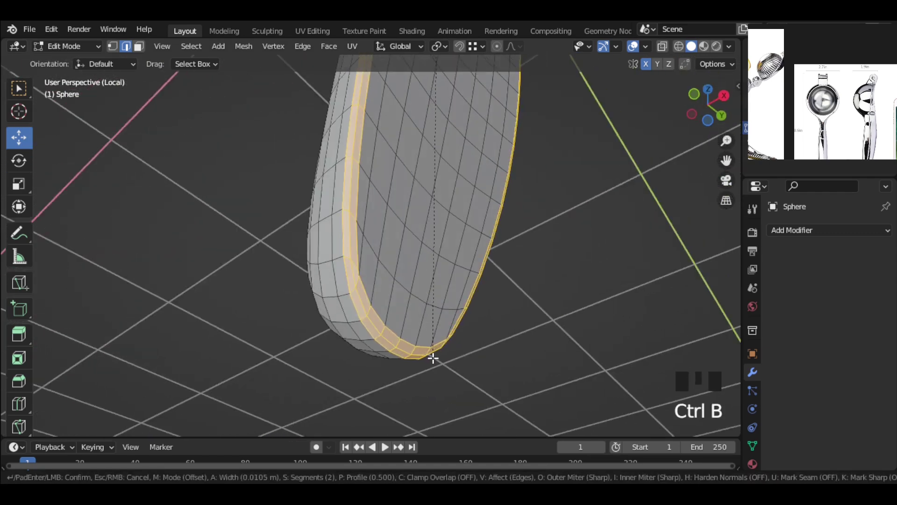
{"action": "left_click", "coordinate": [418, 337]}
{"action": "scroll", "coordinate": [415, 320], "scroll_direction": "down", "scroll_amount": 3}
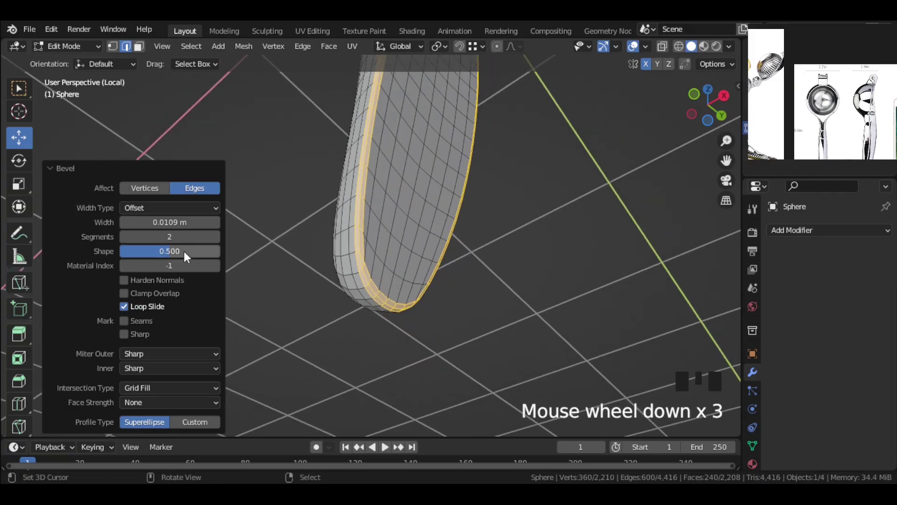
{"action": "scroll", "coordinate": [431, 234], "scroll_direction": "up", "scroll_amount": 2}
{"action": "scroll", "coordinate": [413, 234], "scroll_direction": "down", "scroll_amount": 2}
{"action": "middle_click_drag", "start_coordinate": [413, 234], "coordinate": [421, 299]}
- Slide the corner vertices beside the bevel at the handle's rounded end along their edges
{"action": "left_click", "coordinate": [112, 46]}
{"action": "scroll", "coordinate": [348, 273], "scroll_direction": "up", "scroll_amount": 1}
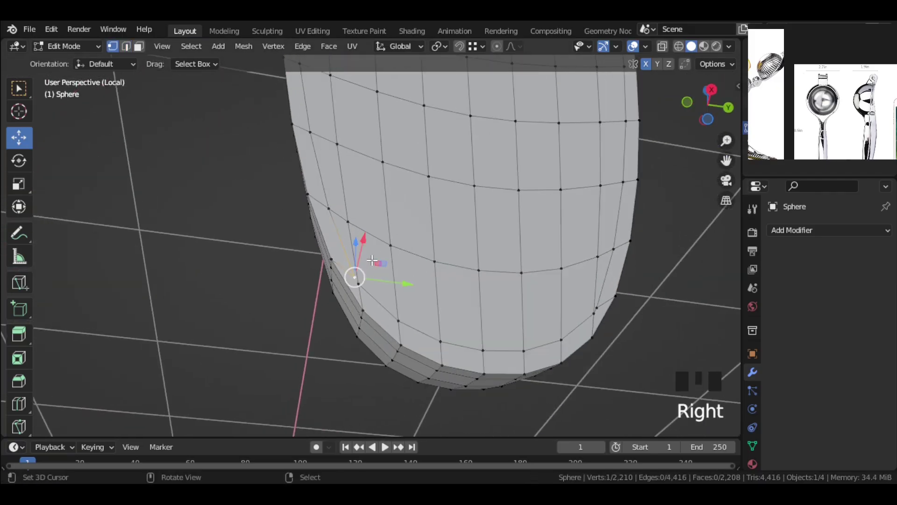
{"action": "left_click", "coordinate": [356, 233]}
{"action": "key", "text": "g"}
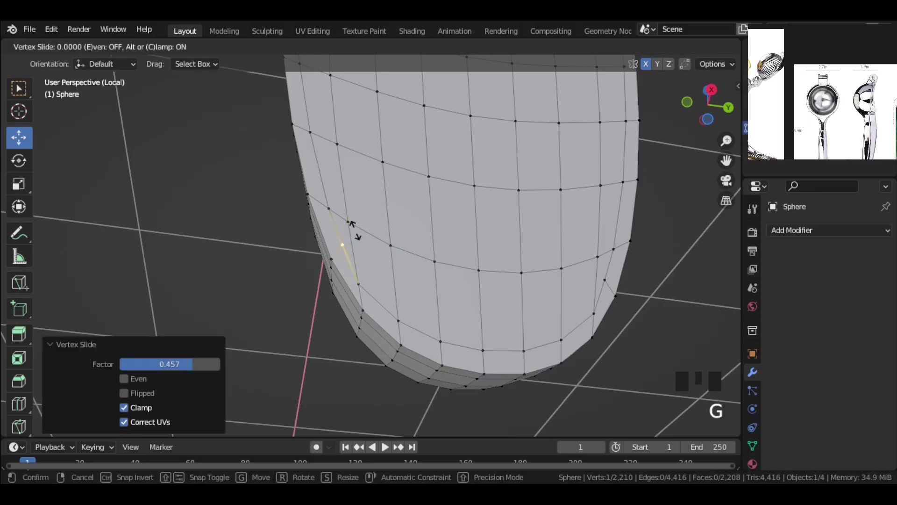
{"action": "left_click", "coordinate": [348, 233]}
{"action": "left_click", "coordinate": [352, 222]}
{"action": "key", "text": "g"}
{"action": "key", "text": "g"}
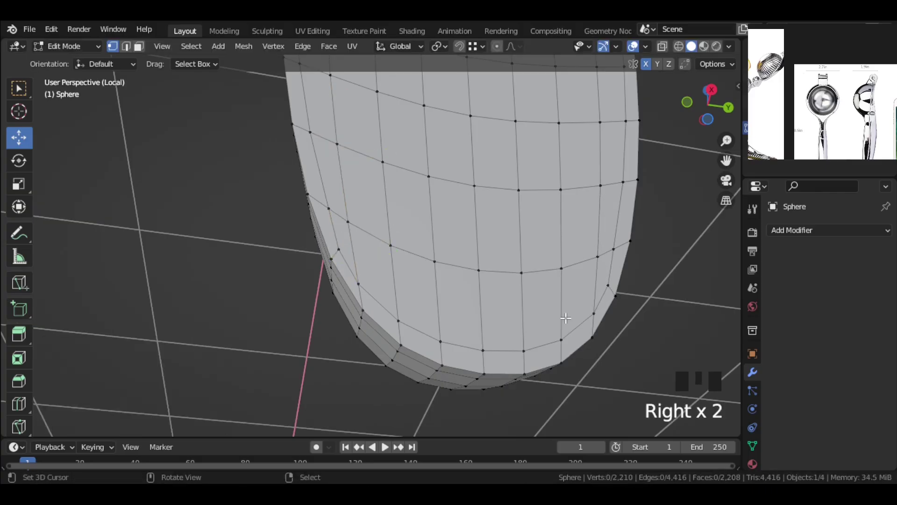
- Slide the neighbouring vertices at the handle's end to even out the surrounding faces
{"action": "middle_click_drag", "start_coordinate": [656, 330], "coordinate": [655, 299]}
{"action": "right_click", "coordinate": [335, 245]}
{"action": "key", "text": "g"}
{"action": "key", "text": "g"}
{"action": "left_click", "coordinate": [321, 153]}
{"action": "key", "text": "g"}
{"action": "key", "text": "g"}
{"action": "left_click", "coordinate": [413, 176]}
- Bevel the edge loop along the bowl's inner rim into two segments
{"action": "middle_click_drag", "start_coordinate": [413, 176], "coordinate": [421, 234]}
{"action": "middle_click_drag", "start_coordinate": [421, 234], "coordinate": [424, 269], "text": "shift"}
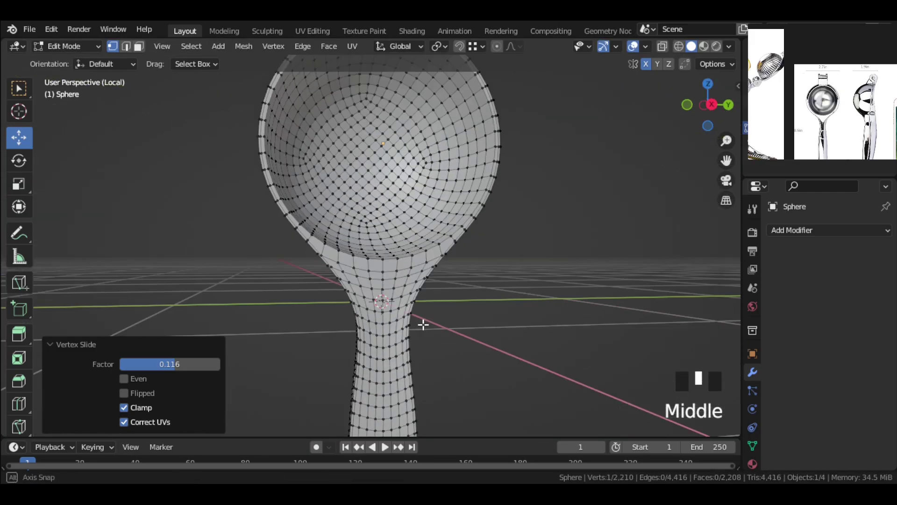
{"action": "scroll", "coordinate": [361, 251], "scroll_direction": "up", "scroll_amount": 4}
{"action": "left_click", "coordinate": [126, 45]}
{"action": "left_click", "coordinate": [323, 289], "text": "alt"}
{"action": "scroll", "coordinate": [309, 279], "scroll_direction": "up", "scroll_amount": 2}
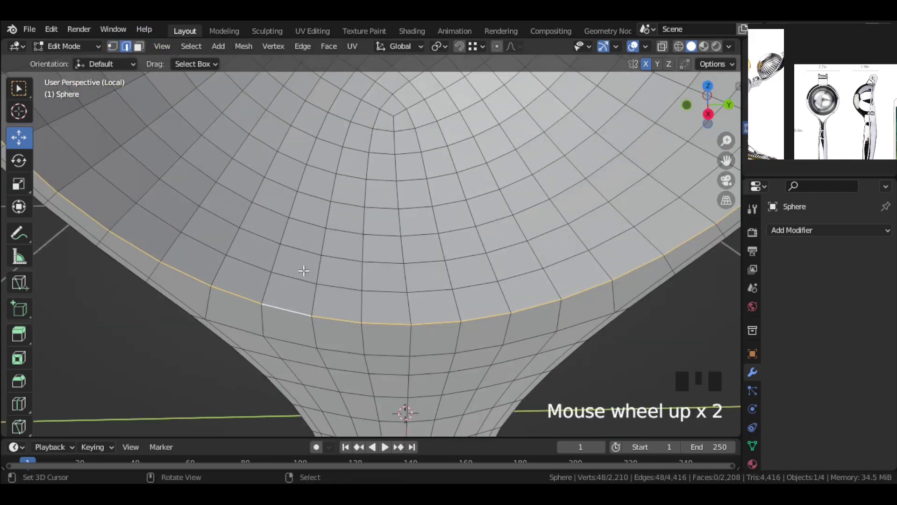
{"action": "left_click", "coordinate": [268, 356]}
{"action": "scroll", "coordinate": [304, 184], "scroll_direction": "down", "scroll_amount": 2}
{"action": "middle_click_drag", "start_coordinate": [304, 184], "coordinate": [481, 245], "text": "shift"}
{"action": "left_click", "coordinate": [276, 262]}
{"action": "scroll", "coordinate": [276, 262], "scroll_direction": "down", "scroll_amount": 2}
- Add a Subdivision Surface modifier to this half, shade it smooth and bring the other objects back into view
{"action": "left_click", "coordinate": [879, 232]}
{"action": "left_click", "coordinate": [683, 428]}
{"action": "key", "text": "Tab"}
{"action": "scroll", "coordinate": [464, 304], "scroll_direction": "down", "scroll_amount": 4}
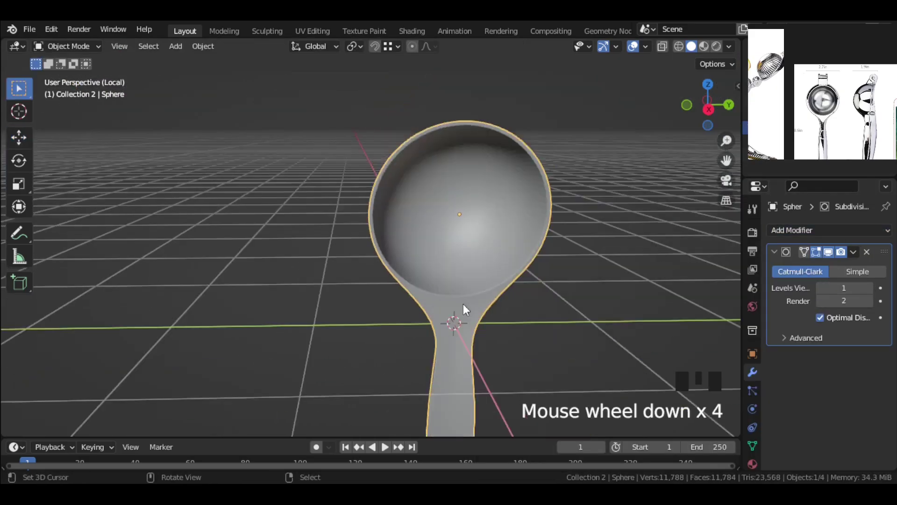
{"action": "middle_click_drag", "start_coordinate": [463, 303], "coordinate": [441, 237]}
{"action": "key", "text": "w"}
{"action": "left_click", "coordinate": [441, 237]}
{"action": "scroll", "coordinate": [599, 320], "scroll_direction": "up", "scroll_amount": 2}
{"action": "middle_click_drag", "start_coordinate": [600, 320], "coordinate": [431, 314]}
{"action": "scroll", "coordinate": [517, 240], "scroll_direction": "up", "scroll_amount": 2}
{"action": "key", "text": "KP_Divide"}
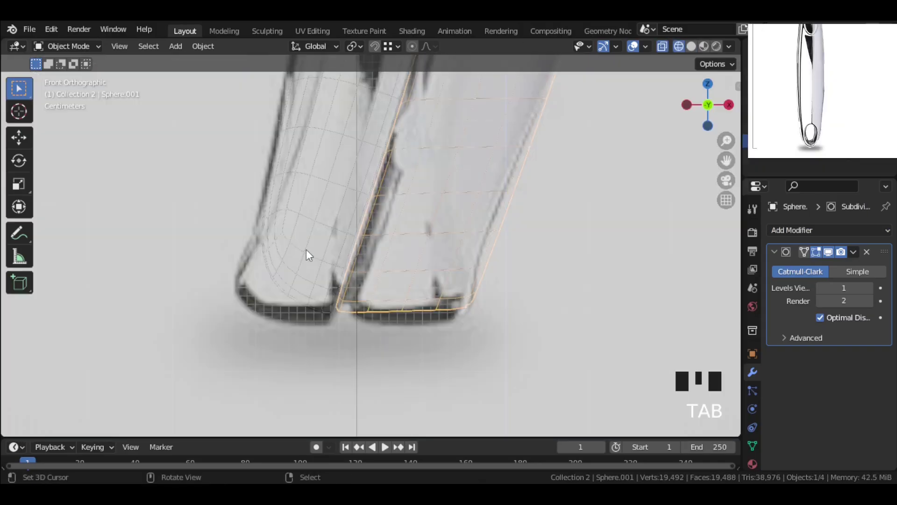
- Select both squeezer halves in the front wireframe view and open their meshes for editing together
{"action": "right_click", "coordinate": [307, 250]}
{"action": "key", "text": "Tab"}
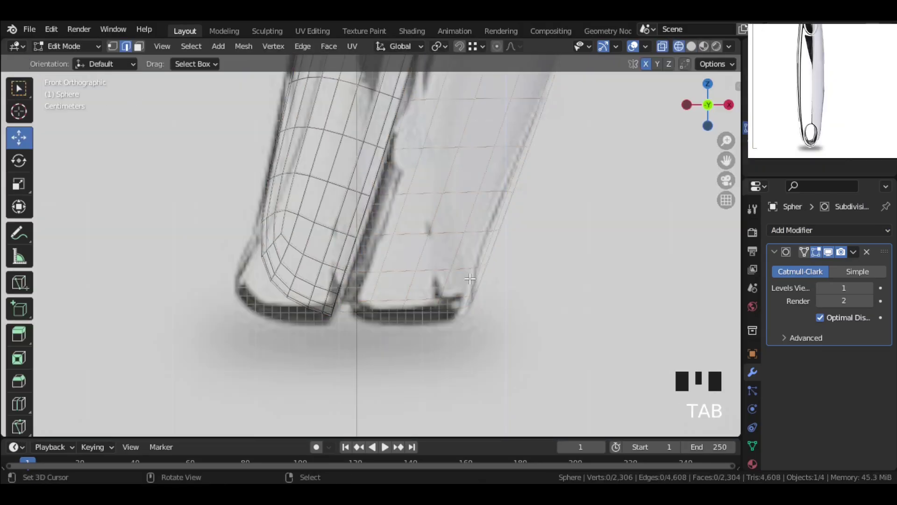
{"action": "key", "text": "shift+z"}
{"action": "key", "text": "shift+z"}
{"action": "key", "text": "Tab"}
{"action": "right_click", "coordinate": [488, 269], "text": "shift"}
{"action": "right_click", "coordinate": [477, 265]}
{"action": "right_click", "coordinate": [326, 260], "text": "shift"}
{"action": "key", "text": "Tab"}
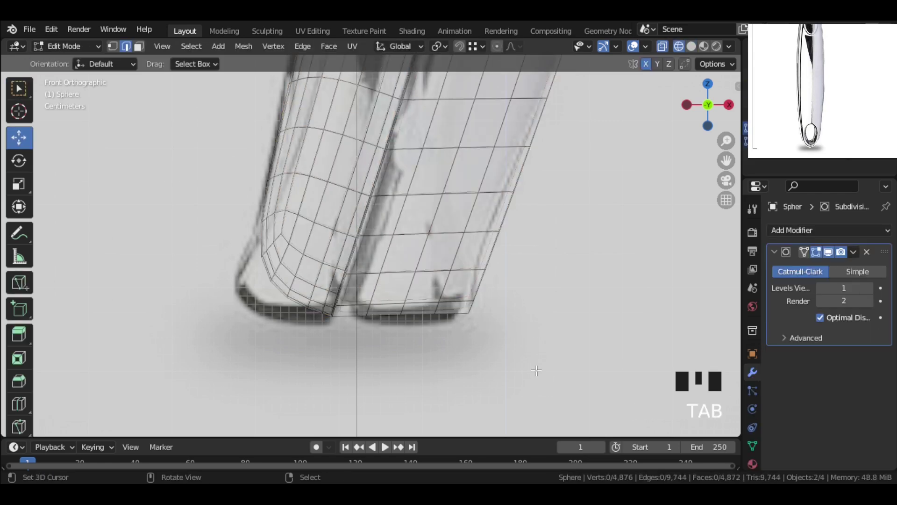
- Try to lower the end rows of both handles along Z towards the reference outline, and undo the move
{"action": "left_click_drag", "start_coordinate": [189, 201], "coordinate": [189, 201]}
{"action": "scroll", "coordinate": [382, 208], "scroll_direction": "up", "scroll_amount": 1}
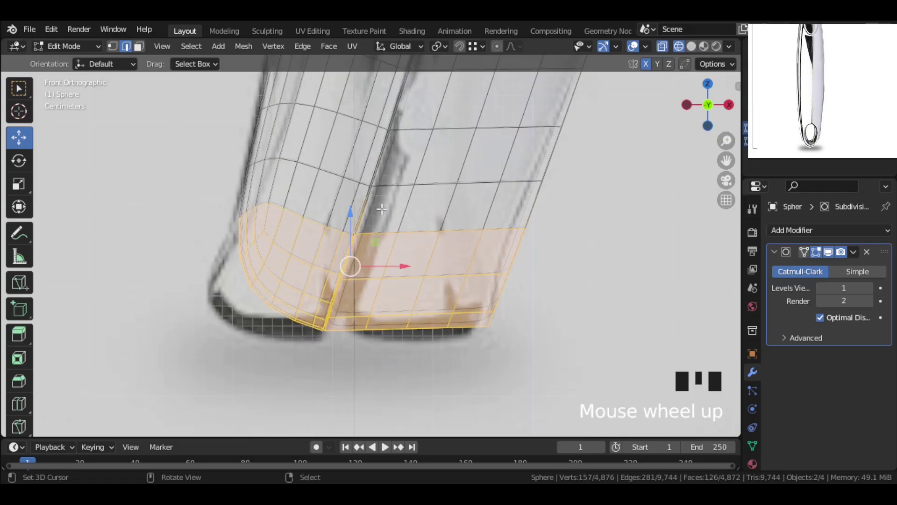
{"action": "left_click_drag", "start_coordinate": [350, 216], "coordinate": [350, 220]}
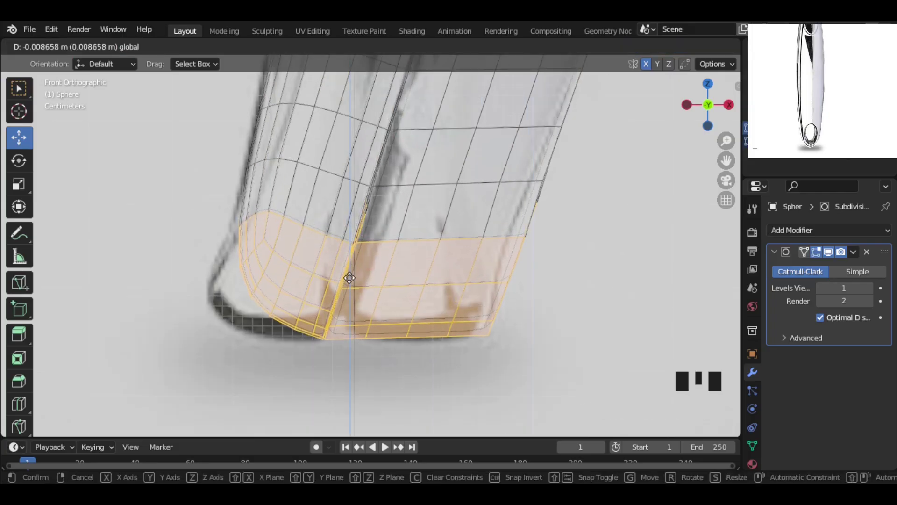
{"action": "left_click_drag", "start_coordinate": [349, 275], "coordinate": [350, 277]}
{"action": "key", "text": "ctrl+z"}
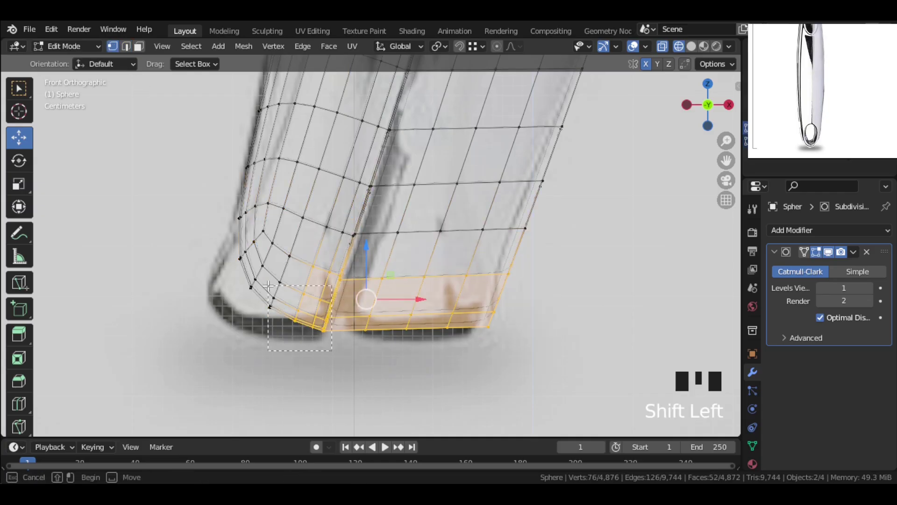
- Move the lowest vertex rows of both handle ends slightly down along Z to meet the reference's bottom edge
{"action": "left_click_drag", "start_coordinate": [340, 237], "coordinate": [339, 248]}
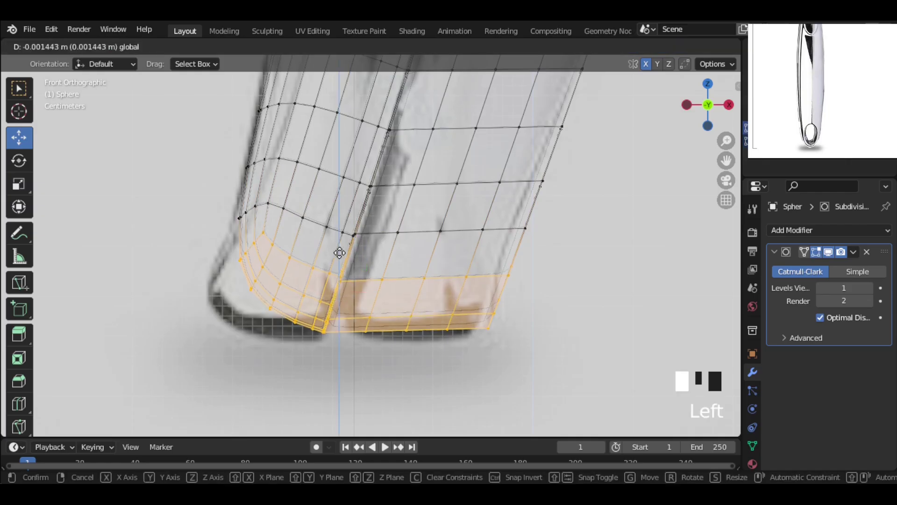
{"action": "left_click_drag", "start_coordinate": [325, 367], "coordinate": [326, 369]}
{"action": "left_click_drag", "start_coordinate": [361, 305], "coordinate": [333, 305]}
- Move the inner vertex columns of the left handle end along Z to follow the reference's bottom outline
{"action": "middle_click_drag", "start_coordinate": [358, 281], "coordinate": [491, 296], "text": "shift"}
{"action": "scroll", "coordinate": [461, 260], "scroll_direction": "up", "scroll_amount": 2}
{"action": "key", "text": "shift+z"}
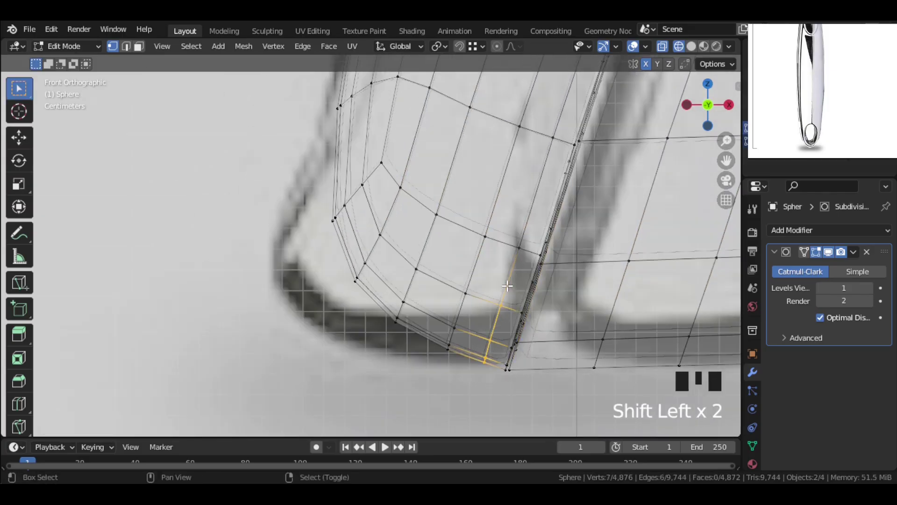
{"action": "left_click", "coordinate": [493, 299]}
{"action": "left_click", "coordinate": [451, 320], "text": "shift"}
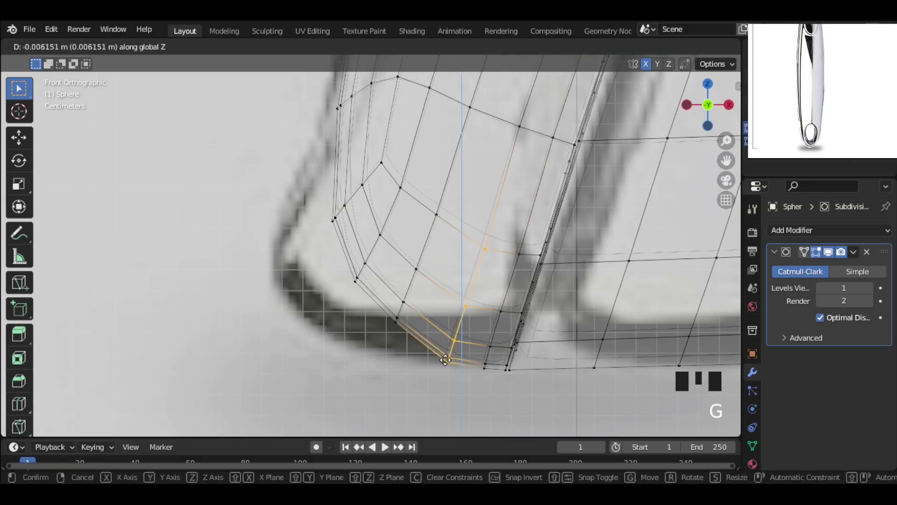
{"action": "left_click", "coordinate": [412, 266], "text": "shift"}
{"action": "left_click", "coordinate": [436, 216], "text": "shift"}
{"action": "key", "text": "g"}
{"action": "key", "text": "z"}
{"action": "left_click", "coordinate": [384, 246]}
- Shift the selected corner vertices of the left handle end outward along X and adjust their height along Z
{"action": "key", "text": "g"}
{"action": "key", "text": "x"}
{"action": "left_click", "coordinate": [366, 243]}
{"action": "key", "text": "g"}
{"action": "key", "text": "z"}
{"action": "left_click", "coordinate": [351, 238]}
- Select the outermost vertex loop of the left handle end and fit it to the reference's rounded corner along Z and X
{"action": "left_click", "coordinate": [355, 194], "text": "alt"}
{"action": "middle_click_drag", "start_coordinate": [371, 199], "coordinate": [407, 227], "text": "shift"}
{"action": "key", "text": "g"}
{"action": "key", "text": "g"}
{"action": "key", "text": "z"}
{"action": "left_click", "coordinate": [381, 310]}
{"action": "key", "text": "g"}
{"action": "key", "text": "x"}
{"action": "left_click", "coordinate": [376, 310]}
- Adjust the middle vertex columns of the left handle end along Z to even out its bottom curve
{"action": "left_click_drag", "start_coordinate": [362, 377], "coordinate": [537, 404]}
{"action": "scroll", "coordinate": [581, 354], "scroll_direction": "down", "scroll_amount": 3}
{"action": "left_click_drag", "start_coordinate": [677, 355], "coordinate": [318, 236]}
{"action": "key", "text": "z"}
{"action": "left_click", "coordinate": [471, 293]}
{"action": "scroll", "coordinate": [470, 292], "scroll_direction": "up", "scroll_amount": 2}
{"action": "key", "text": "g"}
{"action": "left_click", "coordinate": [492, 198]}
{"action": "left_click", "coordinate": [470, 297], "text": "shift"}
{"action": "key", "text": "g"}
{"action": "key", "text": "z"}
{"action": "left_click", "coordinate": [495, 211]}
- Move the vertex column beside the left handle end's outer corner about -0.0011 m along Z and shift it along X
{"action": "left_click_drag", "start_coordinate": [338, 273], "coordinate": [414, 193]}
{"action": "key", "text": "g"}
{"action": "key", "text": "z"}
{"action": "left_click", "coordinate": [420, 203]}
{"action": "key", "text": "g"}
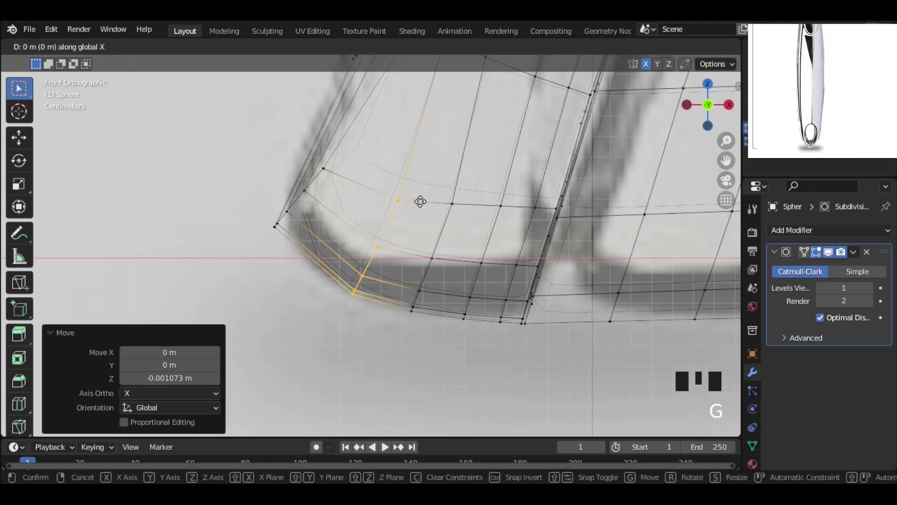
{"action": "left_click", "coordinate": [391, 195]}
- Slide the remaining bottom vertex columns of the left handle end along their edges and fine-tune them along Z
{"action": "left_click_drag", "start_coordinate": [400, 280], "coordinate": [446, 325]}
{"action": "left_click_drag", "start_coordinate": [458, 268], "coordinate": [410, 240], "text": "shift"}
{"action": "key", "text": "g"}
{"action": "key", "text": "g"}
{"action": "left_click", "coordinate": [480, 248]}
{"action": "key", "text": "g"}
{"action": "key", "text": "z"}
{"action": "left_click", "coordinate": [479, 251]}
- Examine the reshaped handle end in solid shading and in the front wireframe view, from several angles
{"action": "key", "text": "Tab"}
{"action": "scroll", "coordinate": [439, 343], "scroll_direction": "down", "scroll_amount": 4}
{"action": "key", "text": "shift+z"}
{"action": "middle_click_drag", "start_coordinate": [399, 253], "coordinate": [462, 259]}
{"action": "key", "text": "shift+z"}
{"action": "mouse_move", "coordinate": [481, 208]}
{"action": "middle_mouse_down"}
{"action": "mouse_move", "coordinate": [505, 186]}
{"action": "mouse_move", "coordinate": [481, 232]}
{"action": "middle_mouse_up"}
{"action": "key", "text": "Tab"}
{"action": "scroll", "coordinate": [466, 231], "scroll_direction": "up", "scroll_amount": 3}
{"action": "key", "text": "KP_1"}
{"action": "key", "text": "Tab"}
{"action": "key", "text": "Tab"}
{"action": "key", "text": "shift+z"}
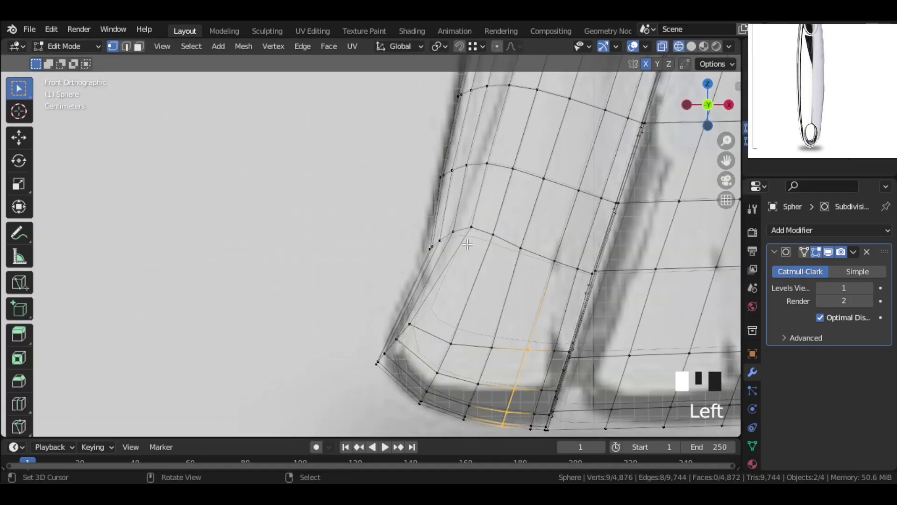
{"action": "left_click", "coordinate": [400, 218]}
{"action": "scroll", "coordinate": [451, 217], "scroll_direction": "down", "scroll_amount": 2}
{"action": "key", "text": "shift+z"}
{"action": "middle_click_drag", "start_coordinate": [451, 216], "coordinate": [547, 245]}
{"action": "key", "text": "Tab"}
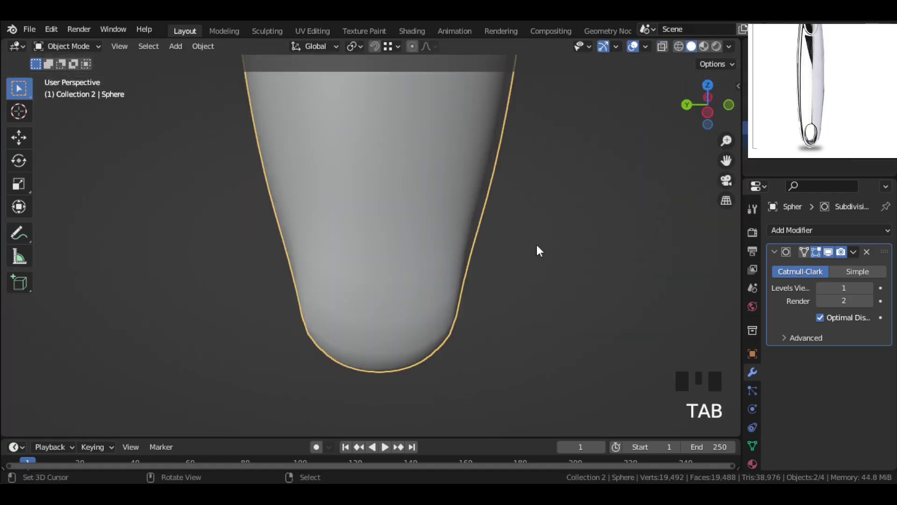
- Select the vertex row around the back of the handle end as a shortest path and slide it slightly along its edges
{"action": "key", "text": "Tab"}
{"action": "middle_click_drag", "start_coordinate": [285, 229], "coordinate": [313, 229]}
{"action": "right_click", "coordinate": [312, 229], "text": "ctrl"}
{"action": "middle_click_drag", "start_coordinate": [376, 240], "coordinate": [553, 230]}
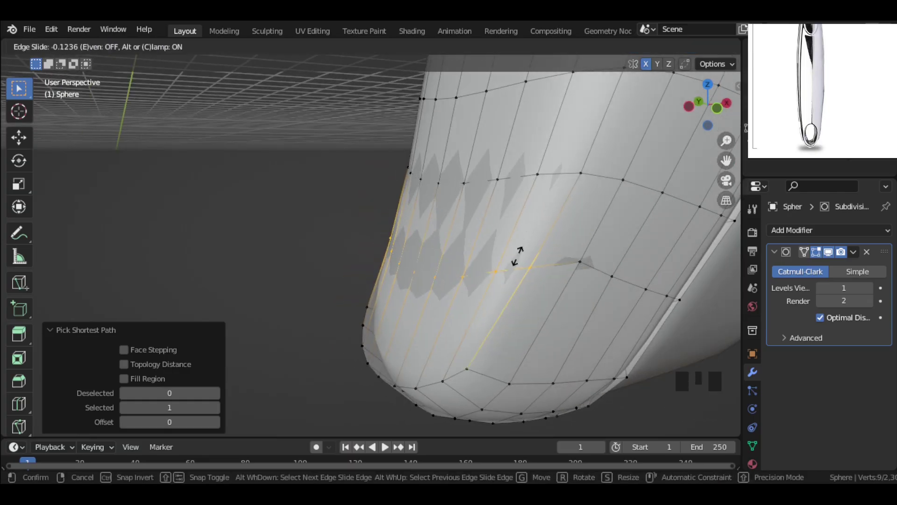
{"action": "left_click", "coordinate": [517, 257]}
- Slide individual vertices on the side of the handle end along their edges to align them with the adjusted row
{"action": "right_click", "coordinate": [581, 261]}
{"action": "scroll", "coordinate": [607, 270], "scroll_direction": "down", "scroll_amount": 1}
{"action": "middle_click_drag", "start_coordinate": [608, 270], "coordinate": [532, 250]}
{"action": "right_click", "coordinate": [469, 222]}
{"action": "middle_click_drag", "start_coordinate": [616, 255], "coordinate": [551, 228]}
{"action": "key", "text": "g"}
{"action": "left_click", "coordinate": [547, 247]}
{"action": "key", "text": "g"}
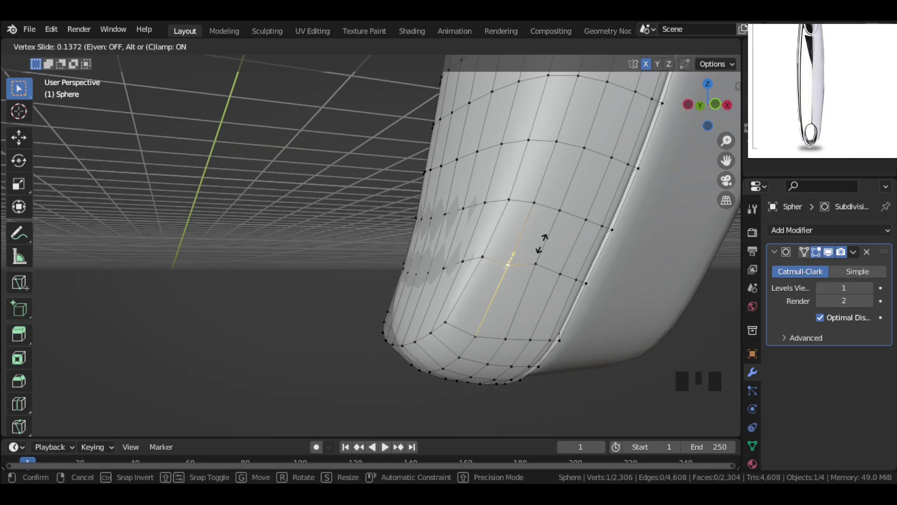
{"action": "scroll", "coordinate": [602, 238], "scroll_direction": "up", "scroll_amount": 2}
{"action": "left_click", "coordinate": [593, 249]}
{"action": "right_click", "coordinate": [629, 262]}
{"action": "left_click", "coordinate": [626, 265]}
- Slide the matching vertices on the opposite side of the handle end along their edges to even out the row
{"action": "scroll", "coordinate": [402, 273], "scroll_direction": "down", "scroll_amount": 2}
{"action": "middle_click_drag", "start_coordinate": [402, 273], "coordinate": [421, 273]}
{"action": "right_click", "coordinate": [443, 279]}
{"action": "left_click", "coordinate": [449, 272]}
{"action": "right_click", "coordinate": [467, 300]}
{"action": "key", "text": "g"}
{"action": "key", "text": "g"}
{"action": "left_click", "coordinate": [490, 299]}
- Return to Object Mode and examine the smoothed handle end from different angles and distances
{"action": "right_click", "coordinate": [392, 276]}
{"action": "key", "text": "Tab"}
{"action": "scroll", "coordinate": [413, 271], "scroll_direction": "down", "scroll_amount": 1}
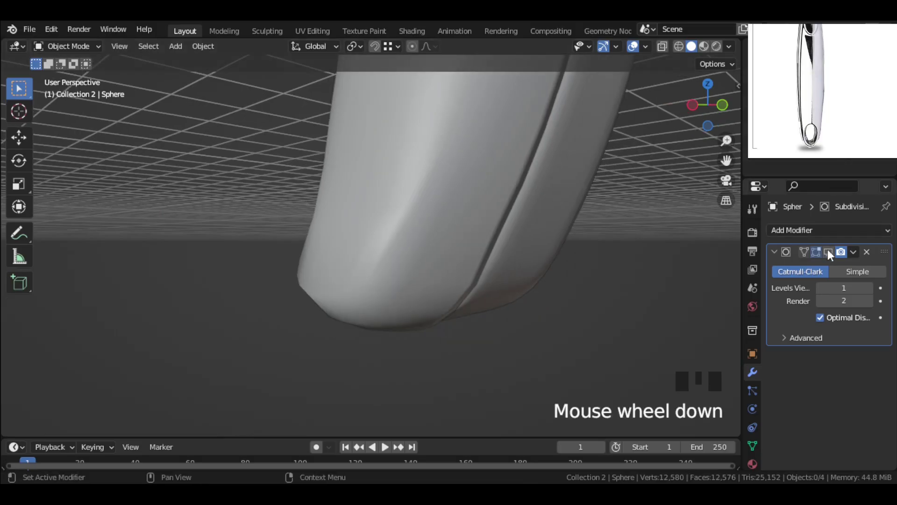
{"action": "scroll", "coordinate": [531, 296], "scroll_direction": "down", "scroll_amount": 1}
{"action": "middle_click_drag", "start_coordinate": [531, 297], "coordinate": [463, 295]}
{"action": "scroll", "coordinate": [457, 287], "scroll_direction": "down", "scroll_amount": 2}
{"action": "scroll", "coordinate": [461, 314], "scroll_direction": "down", "scroll_amount": 3}
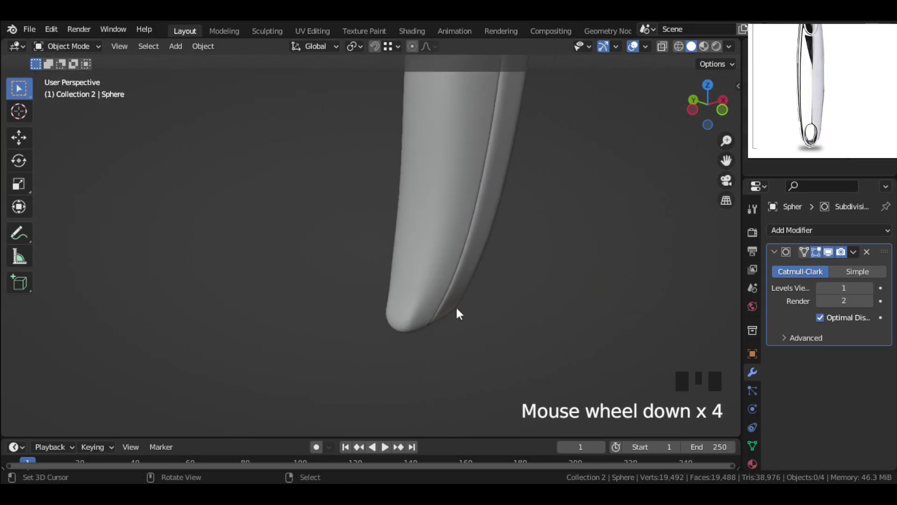